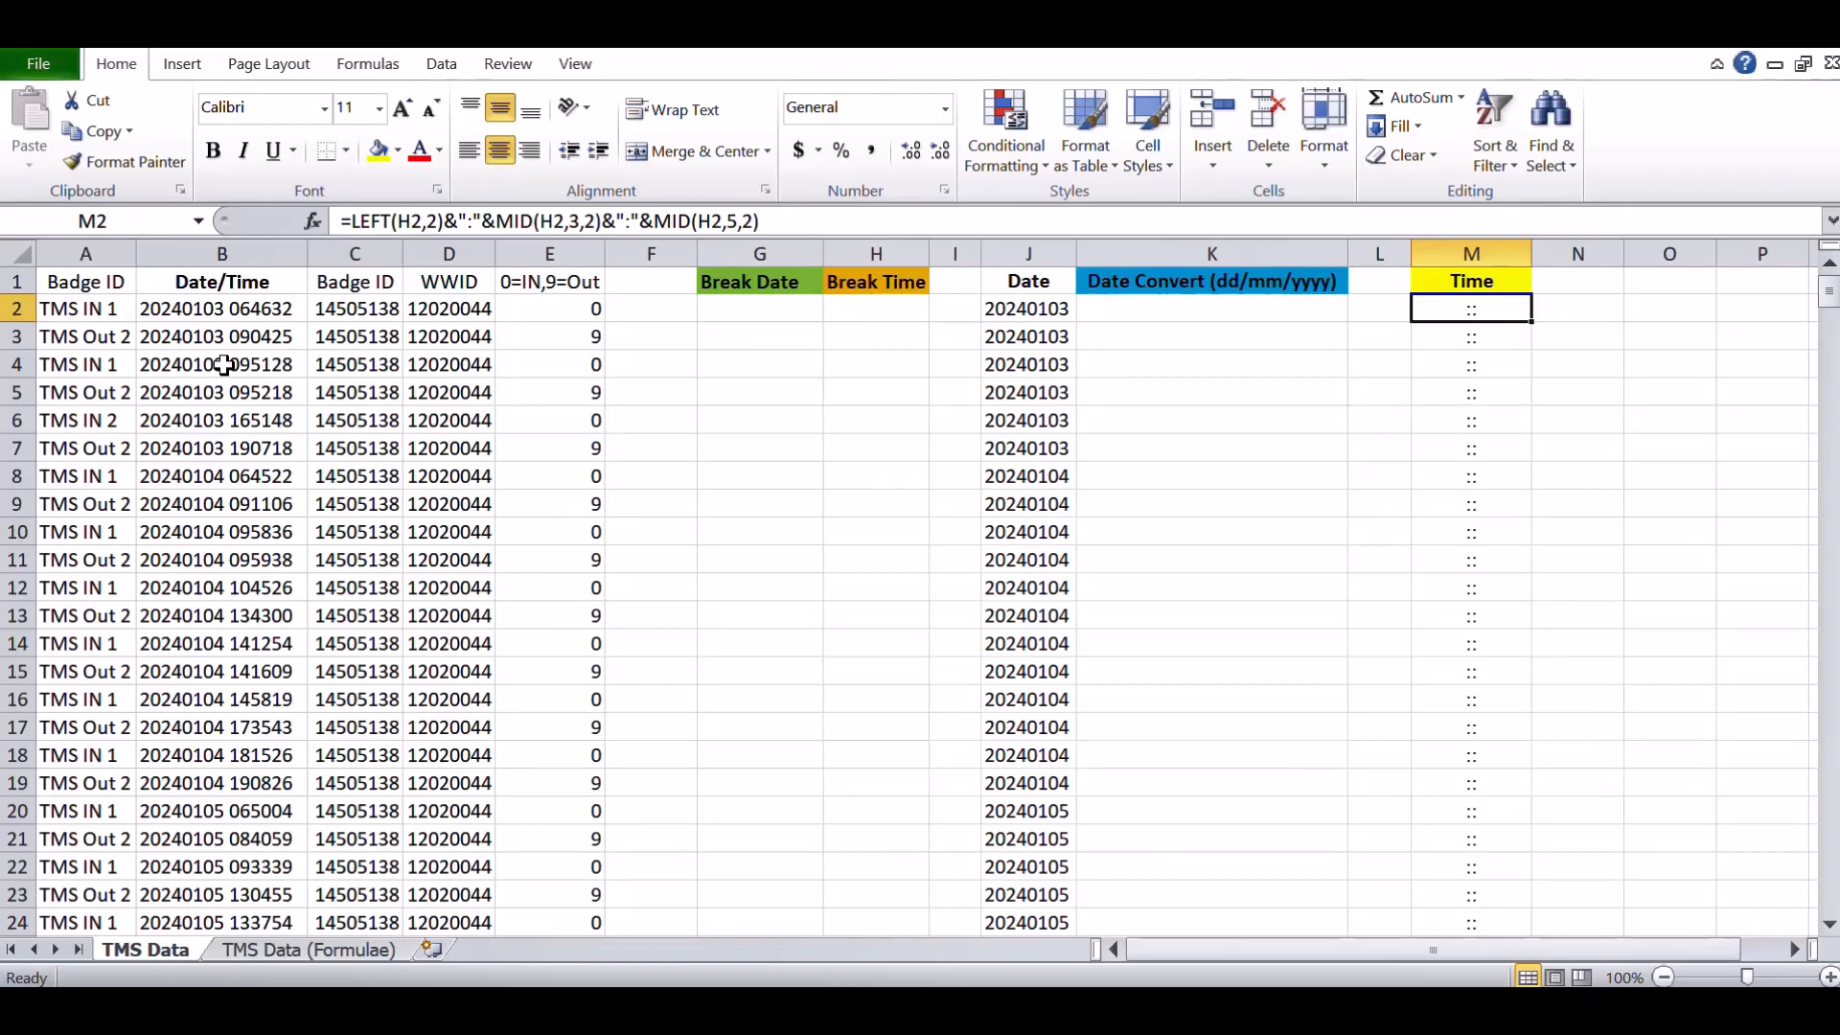
# - Select the header cells from Badge ID through 0=IN,9=Out and inspect the first Date/Time value
pyautogui.click(96, 284)
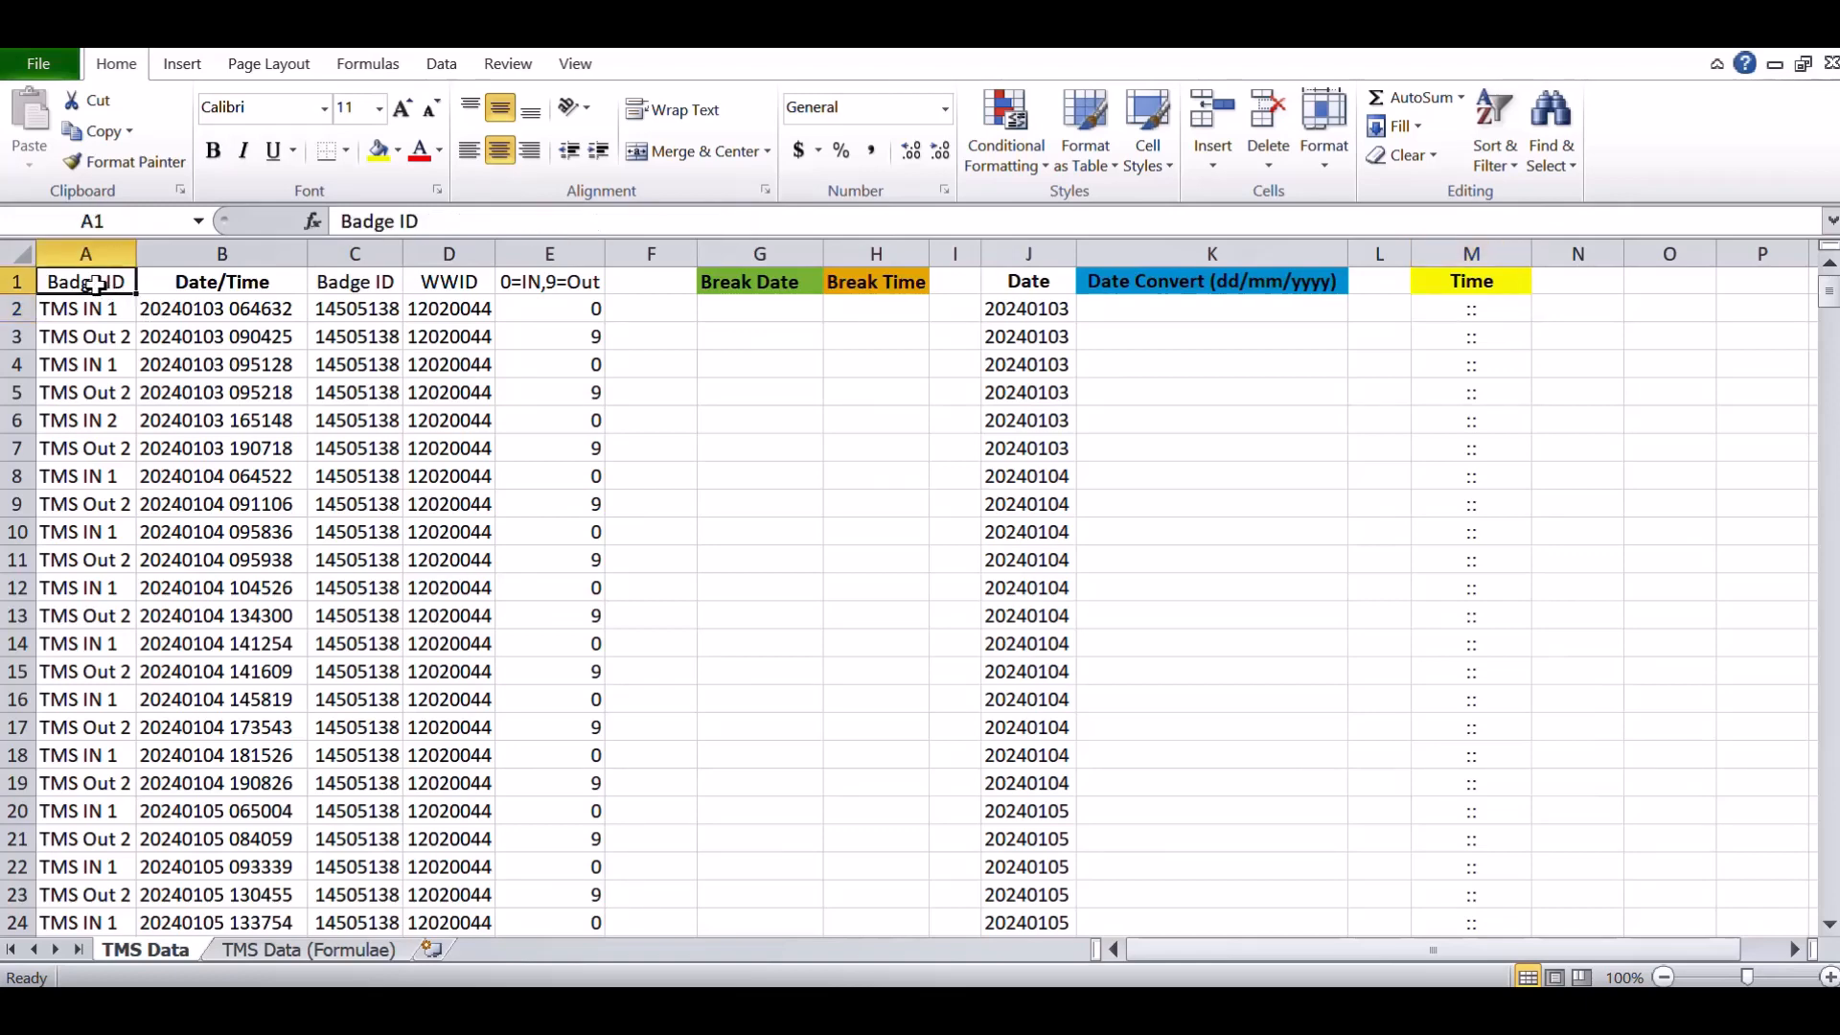
pyautogui.hotkey('shift', 'Right')
pyautogui.hotkey('shift', 'Right')
pyautogui.hotkey('shift', 'Right')
pyautogui.hotkey('shift', 'Right')
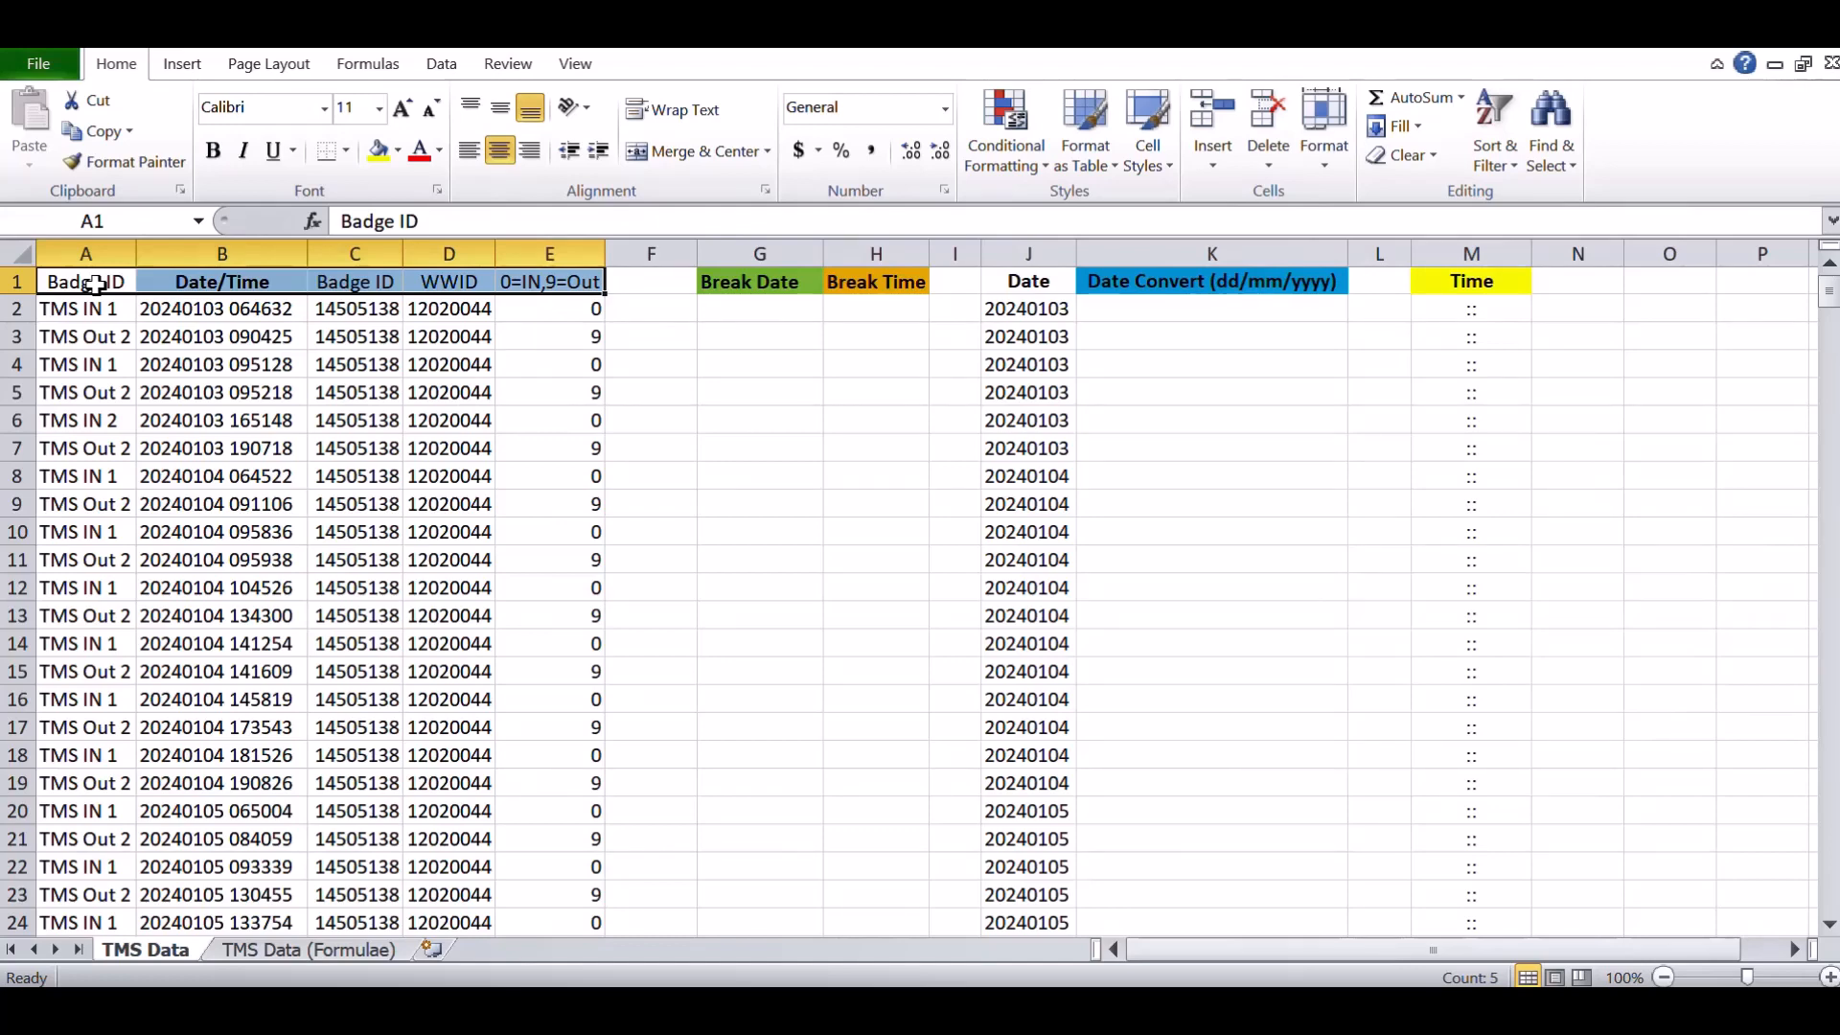
pyautogui.click(160, 304)
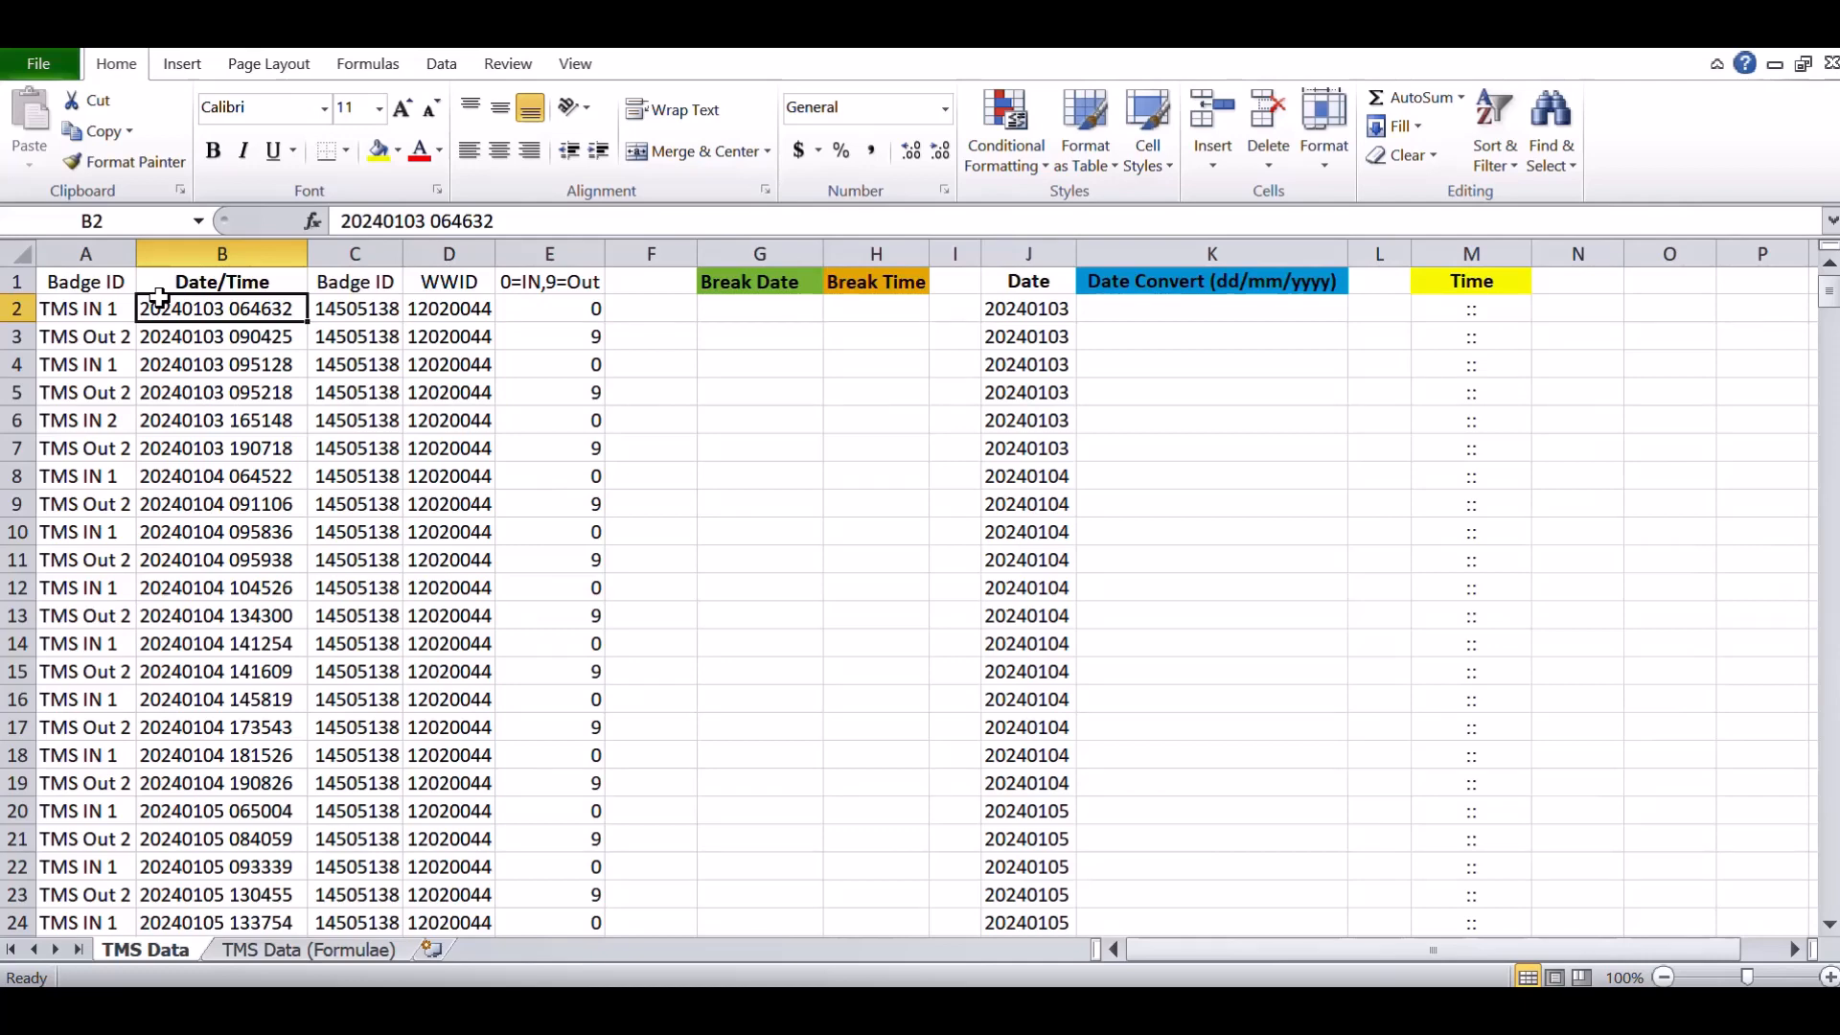
# - Enter =LEFT(B2,8) in the first Break Date cell to extract the date part of the Date/Time stamp
pyautogui.click(732, 314)
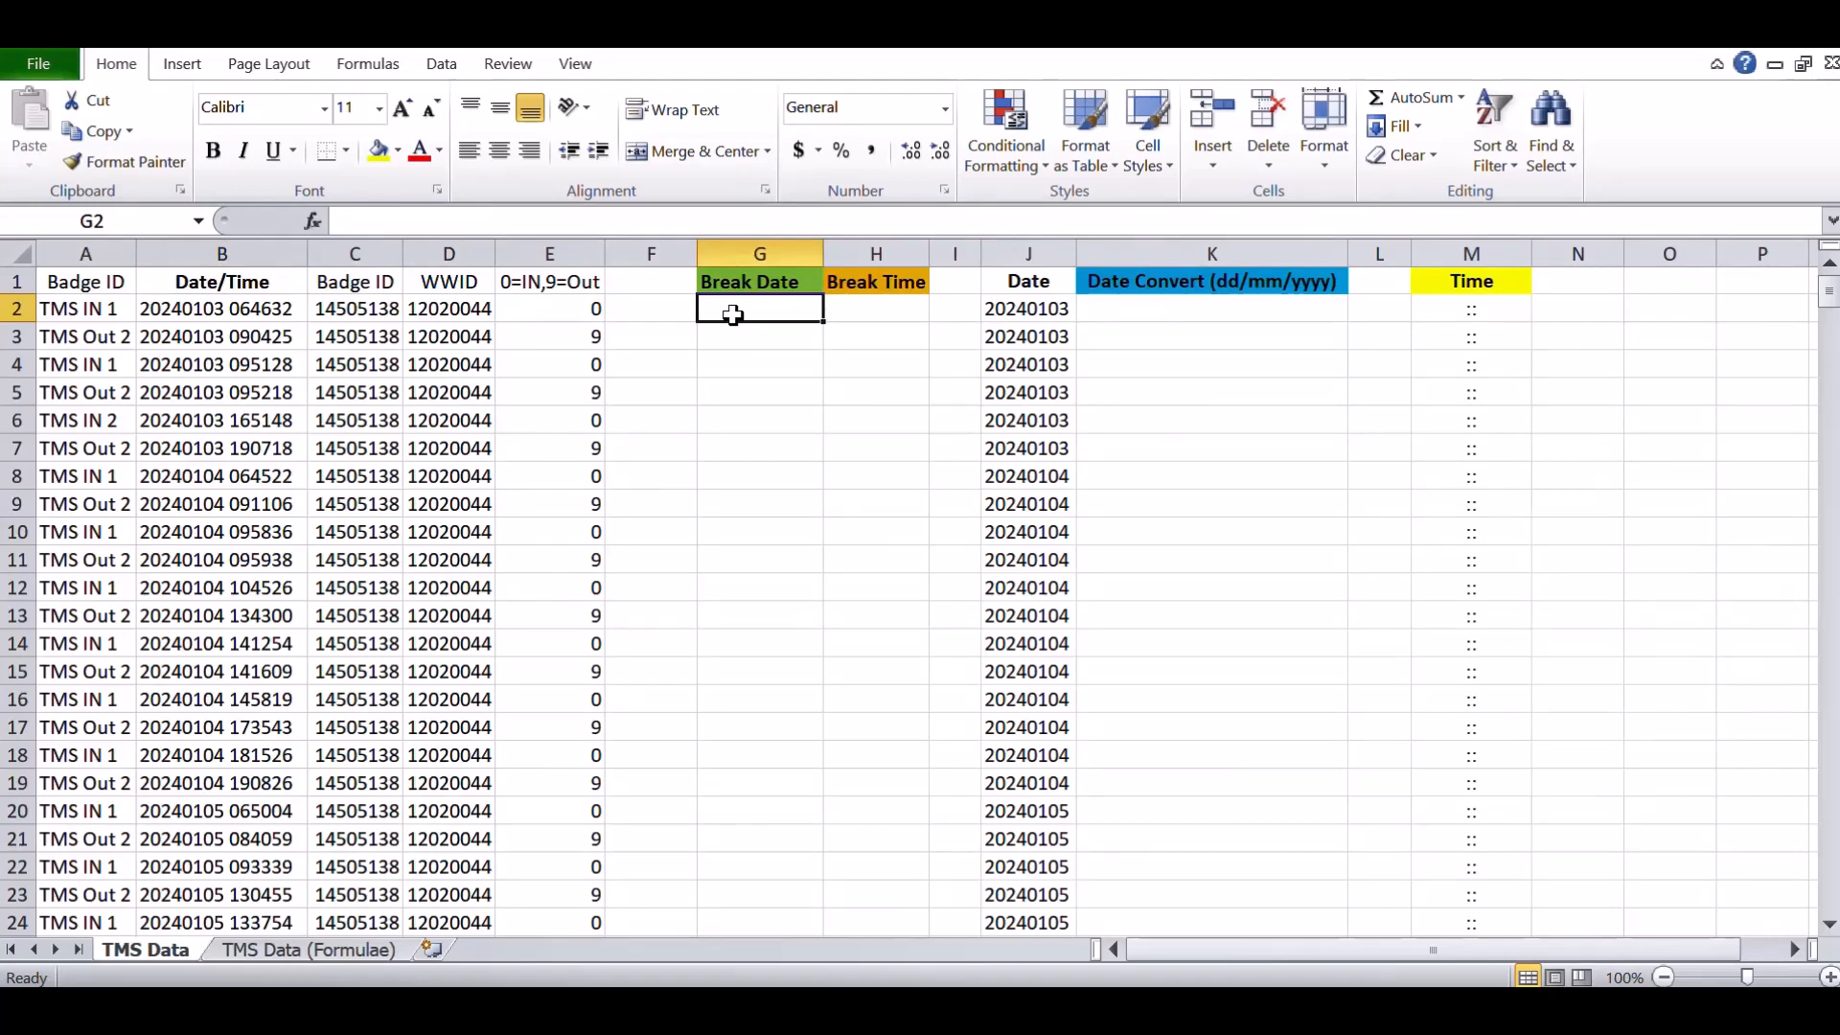
pyautogui.write('=l')
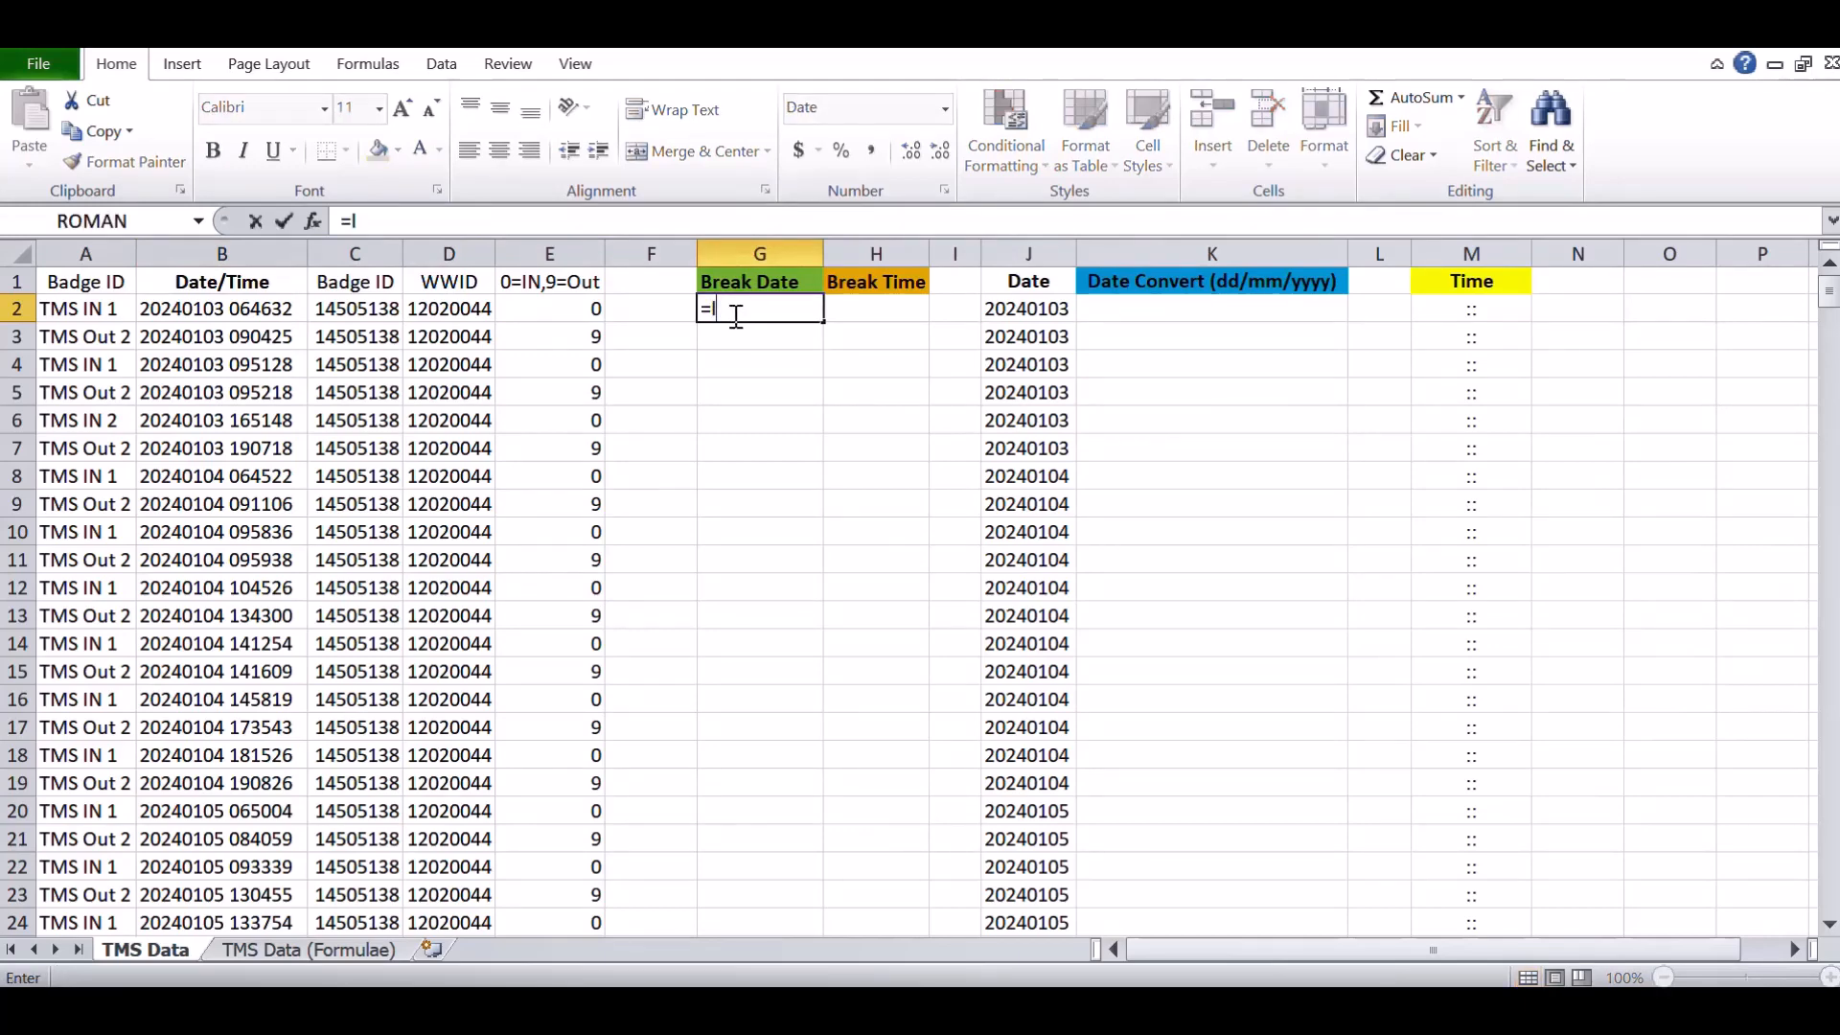
pyautogui.write('eft(')
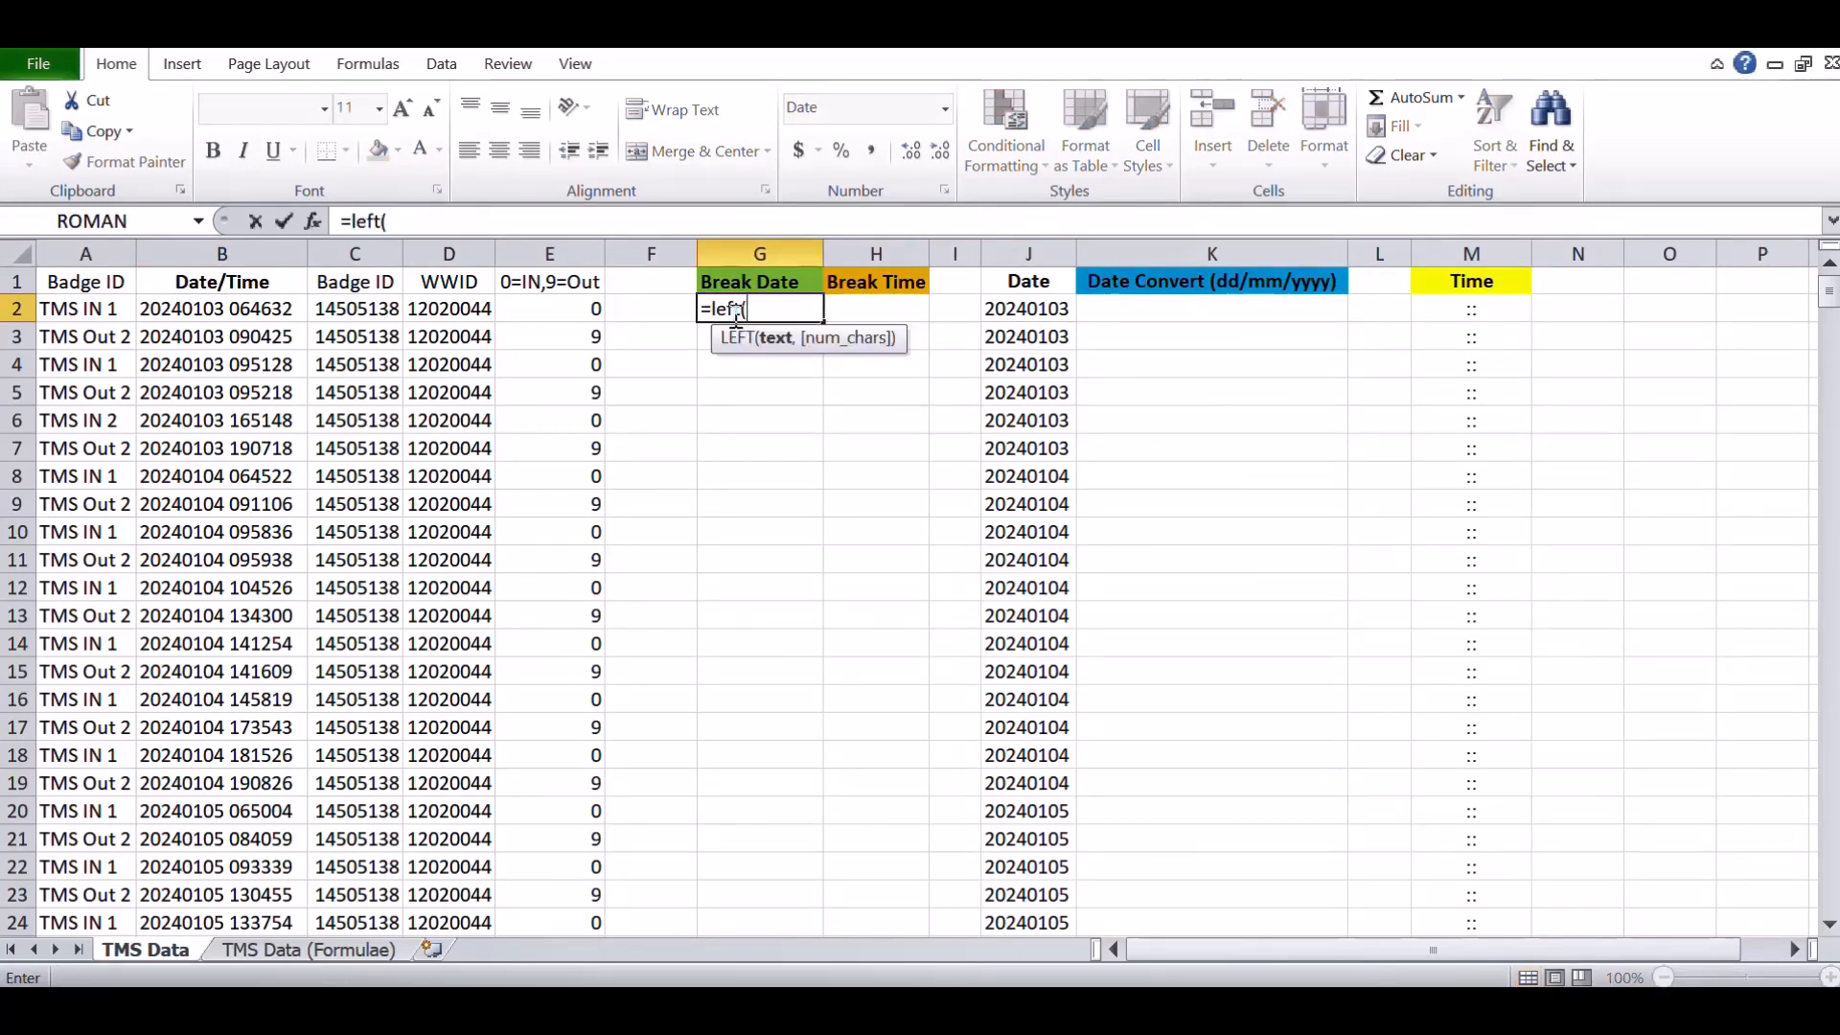
pyautogui.click(240, 309)
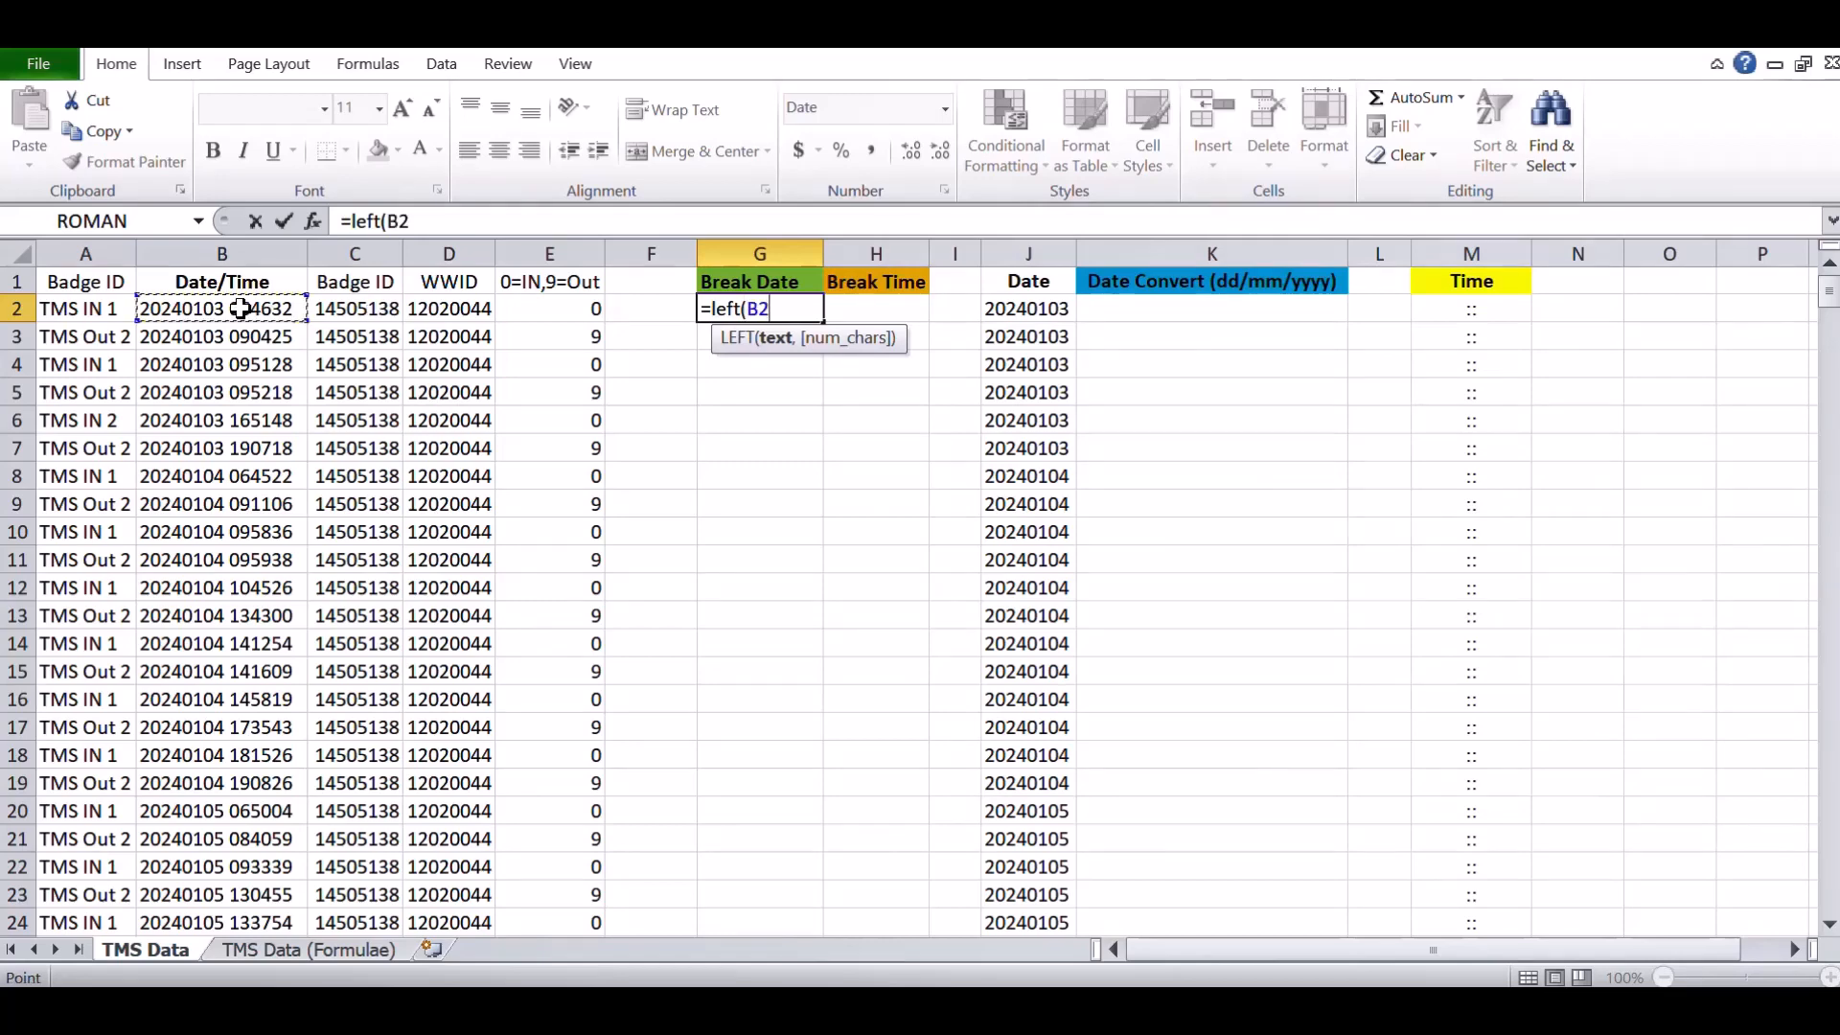
pyautogui.write(',')
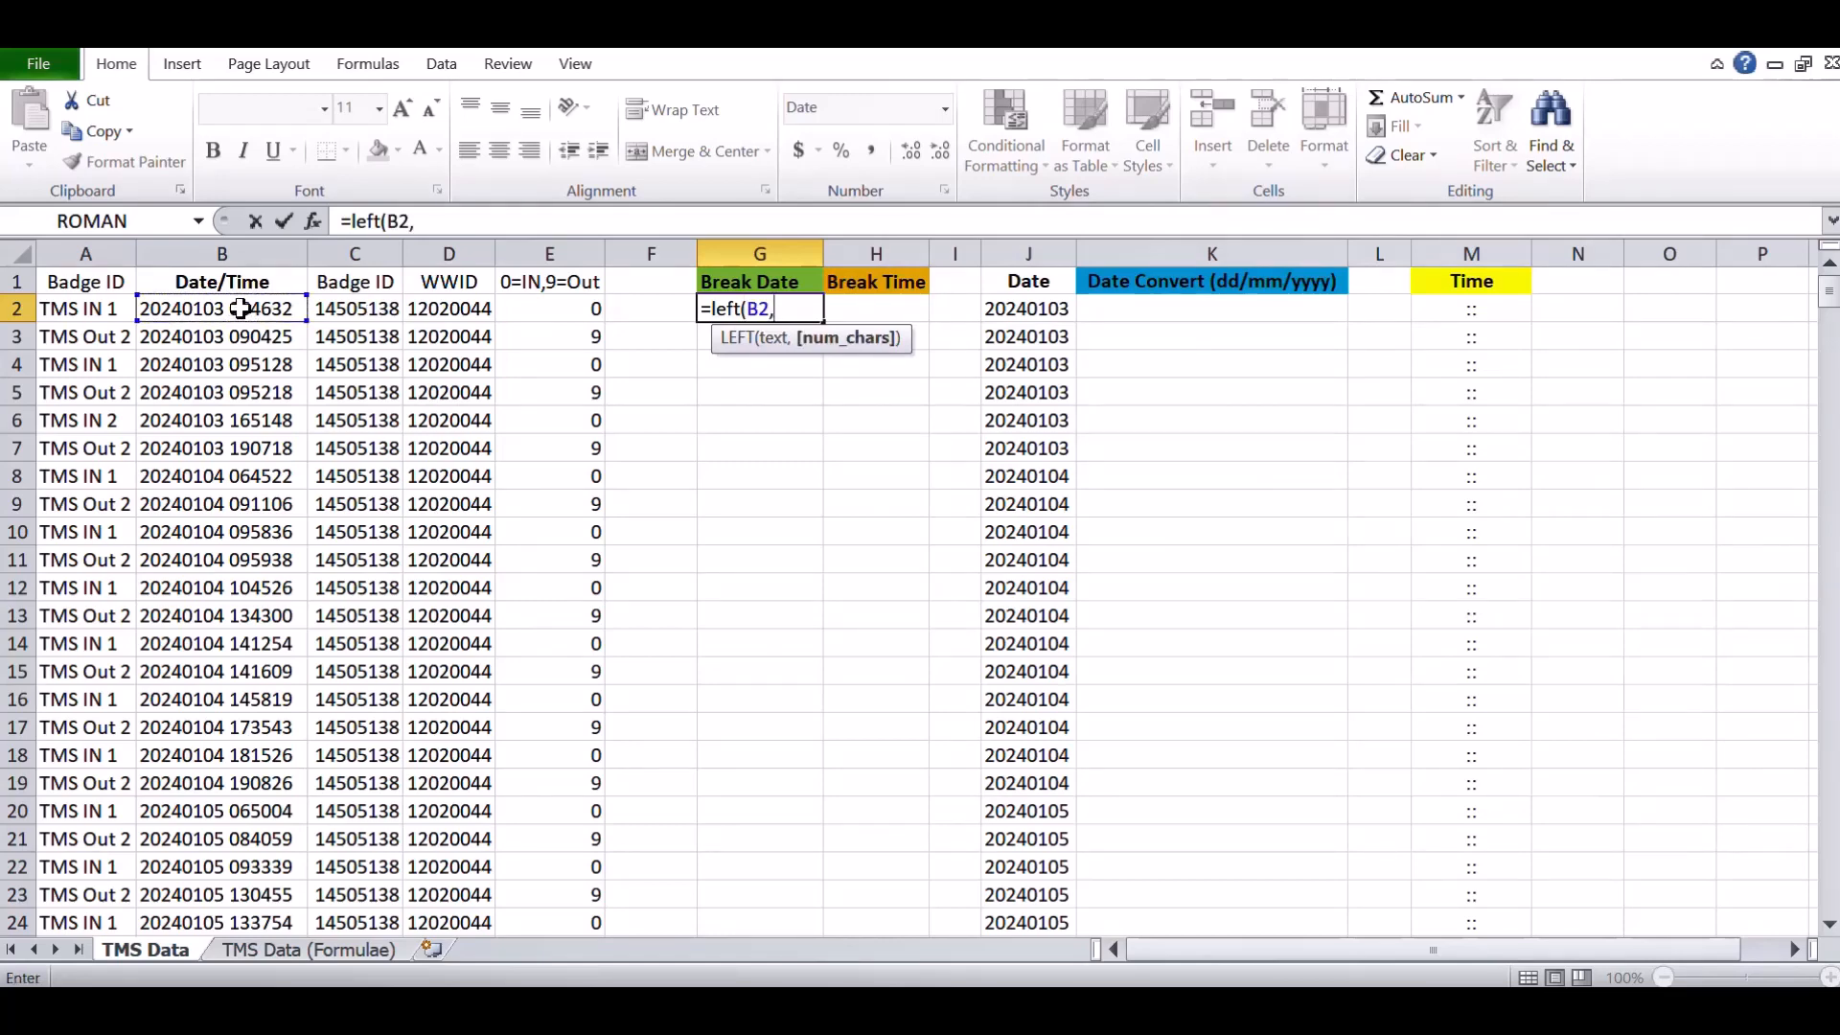
pyautogui.write('8)')
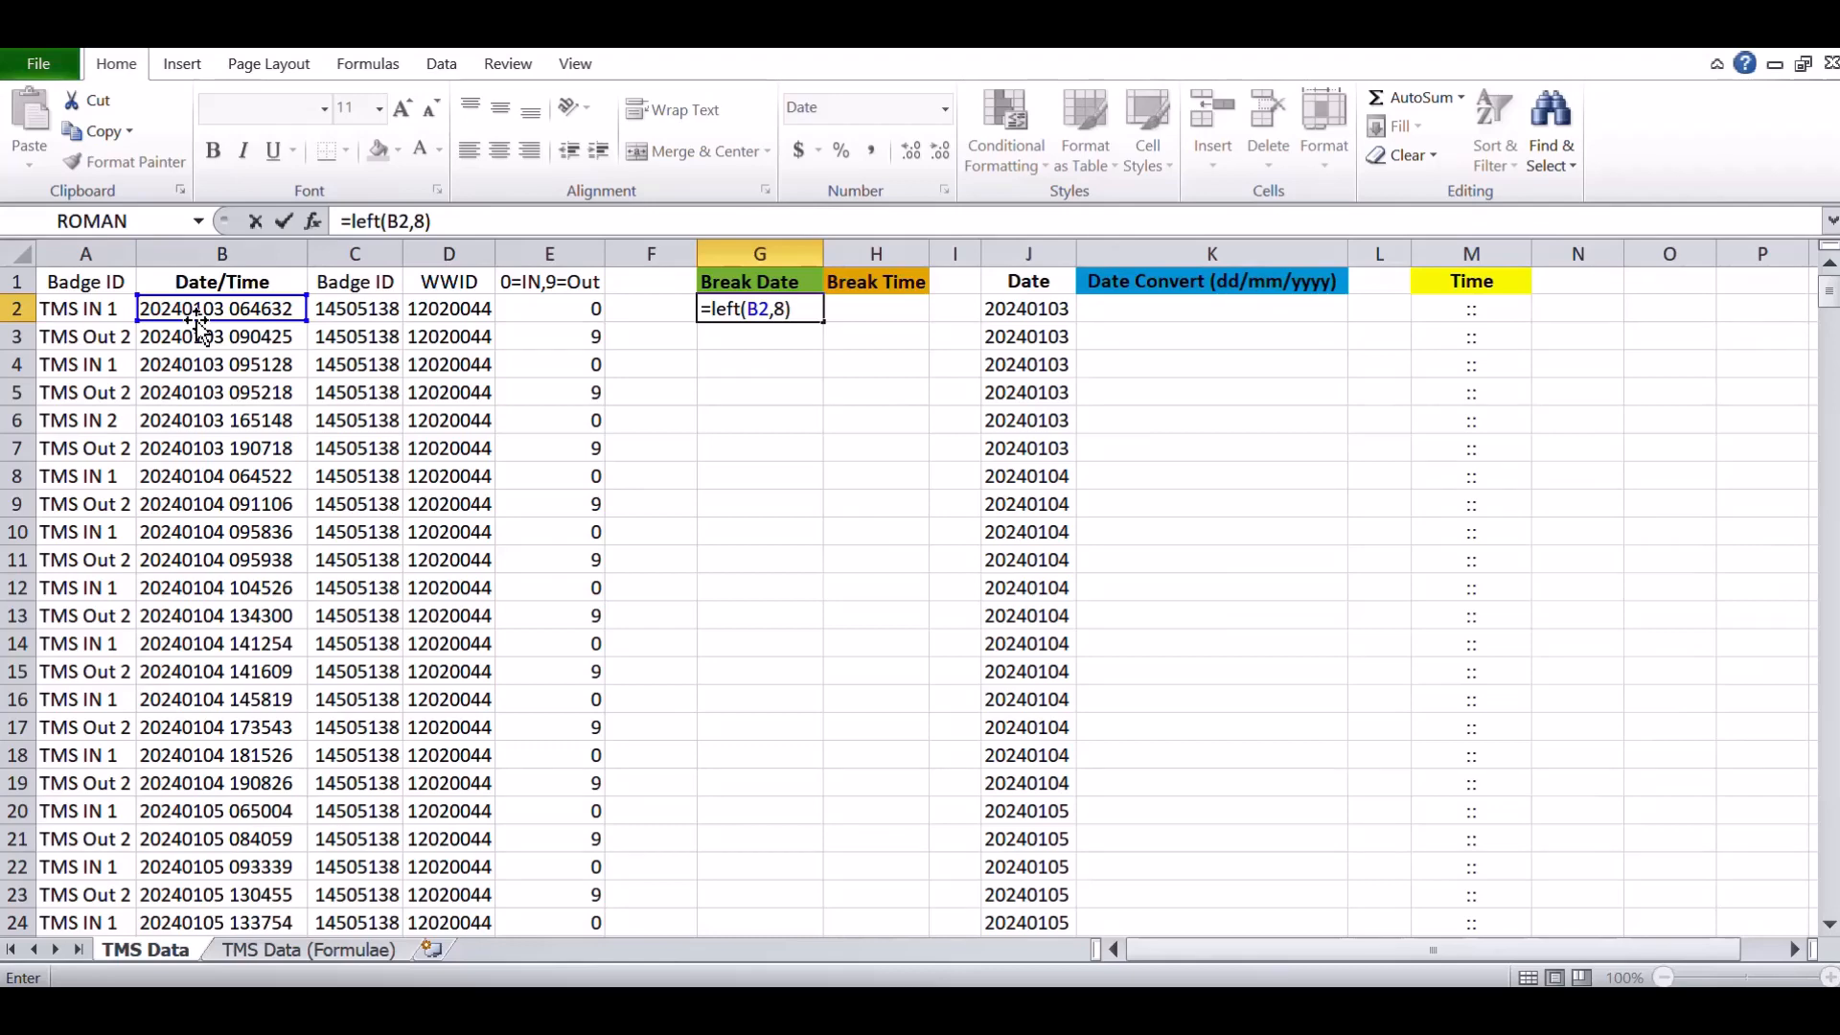
pyautogui.press('Return')
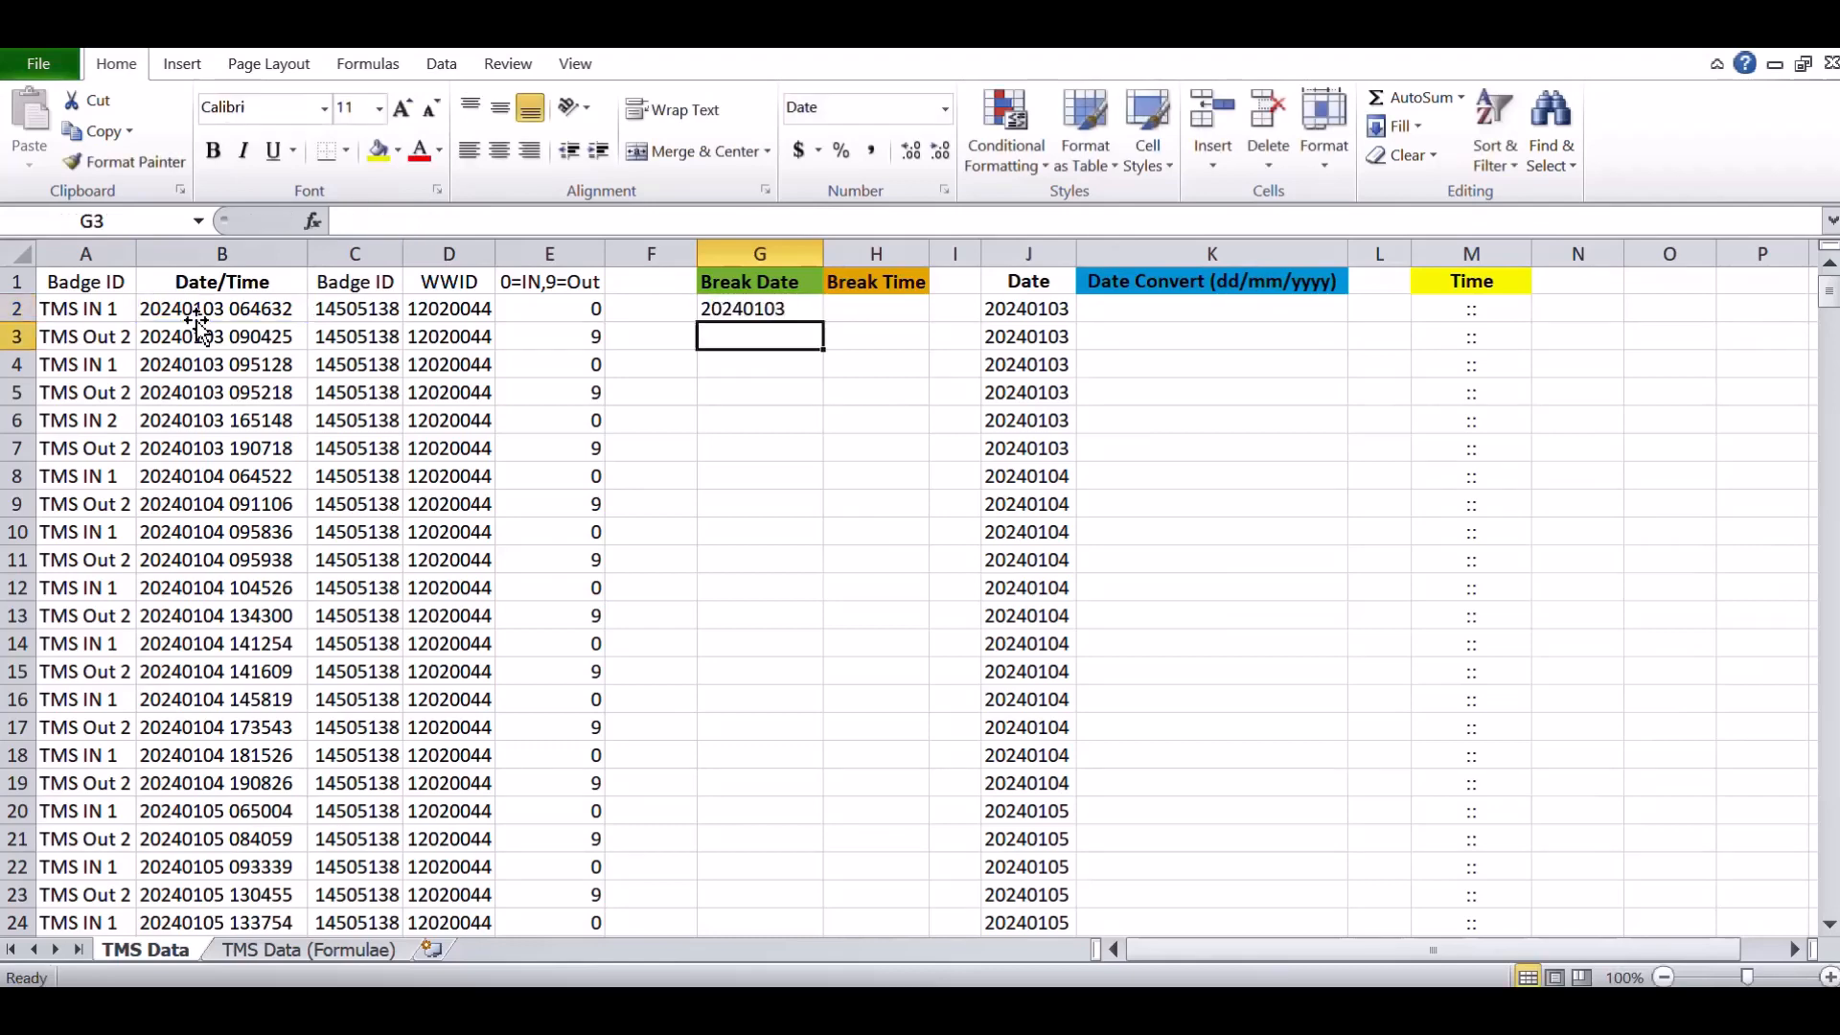
# - Fill the Break Date formula down the column through row 454 and check a copied cell
pyautogui.click(749, 310)
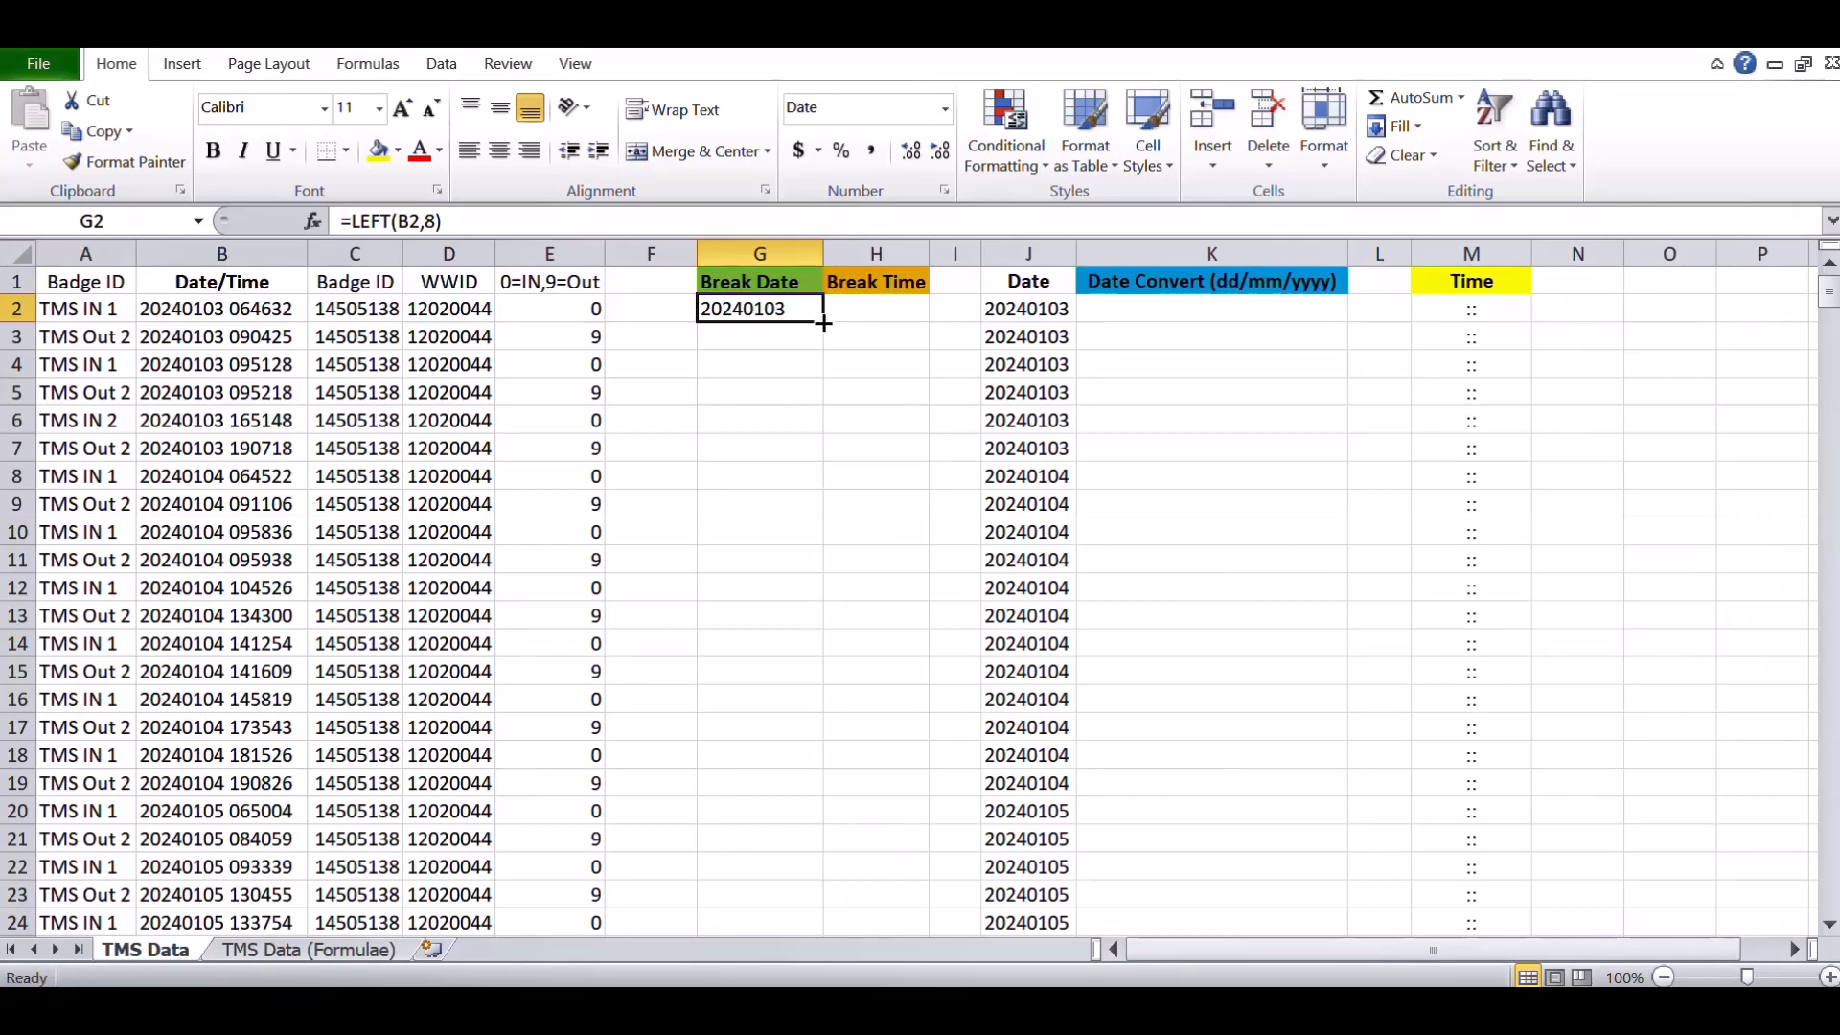
pyautogui.moveTo(823, 322); pyautogui.dragTo(815, 905)
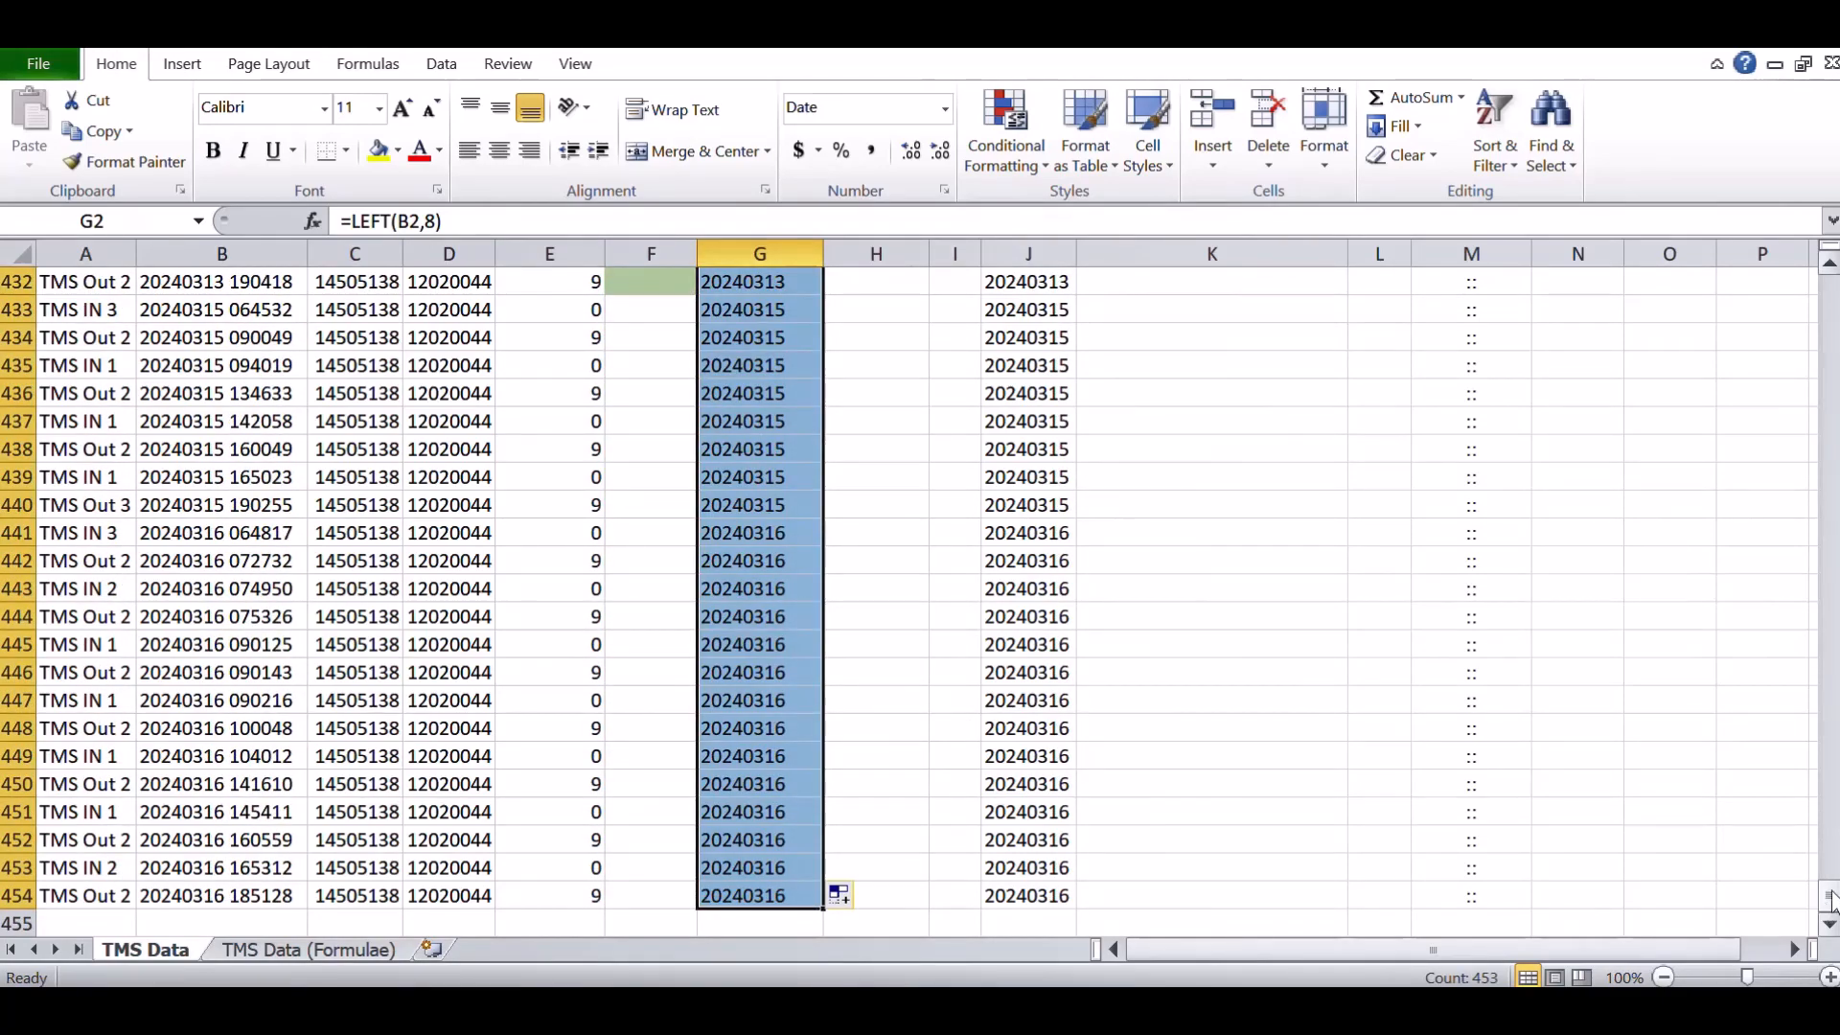
pyautogui.moveTo(1829, 896); pyautogui.dragTo(1828, 287)
pyautogui.click(837, 516)
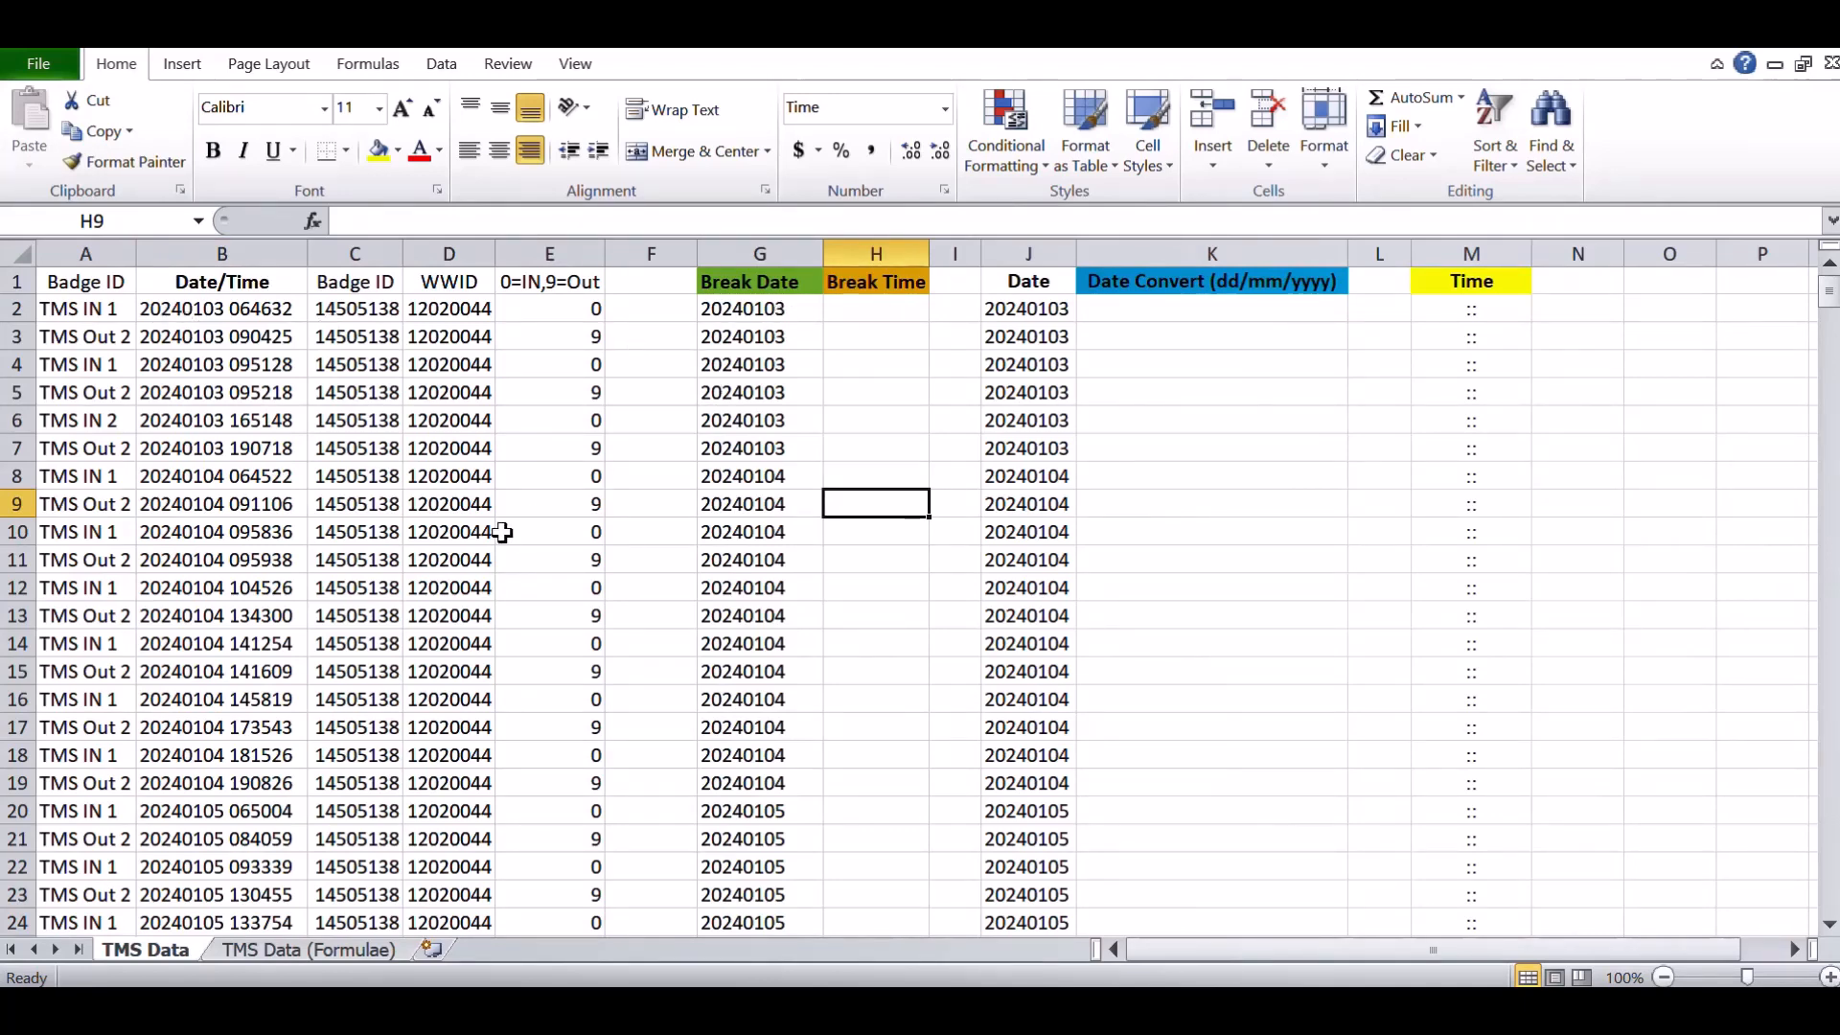
pyautogui.click(200, 479)
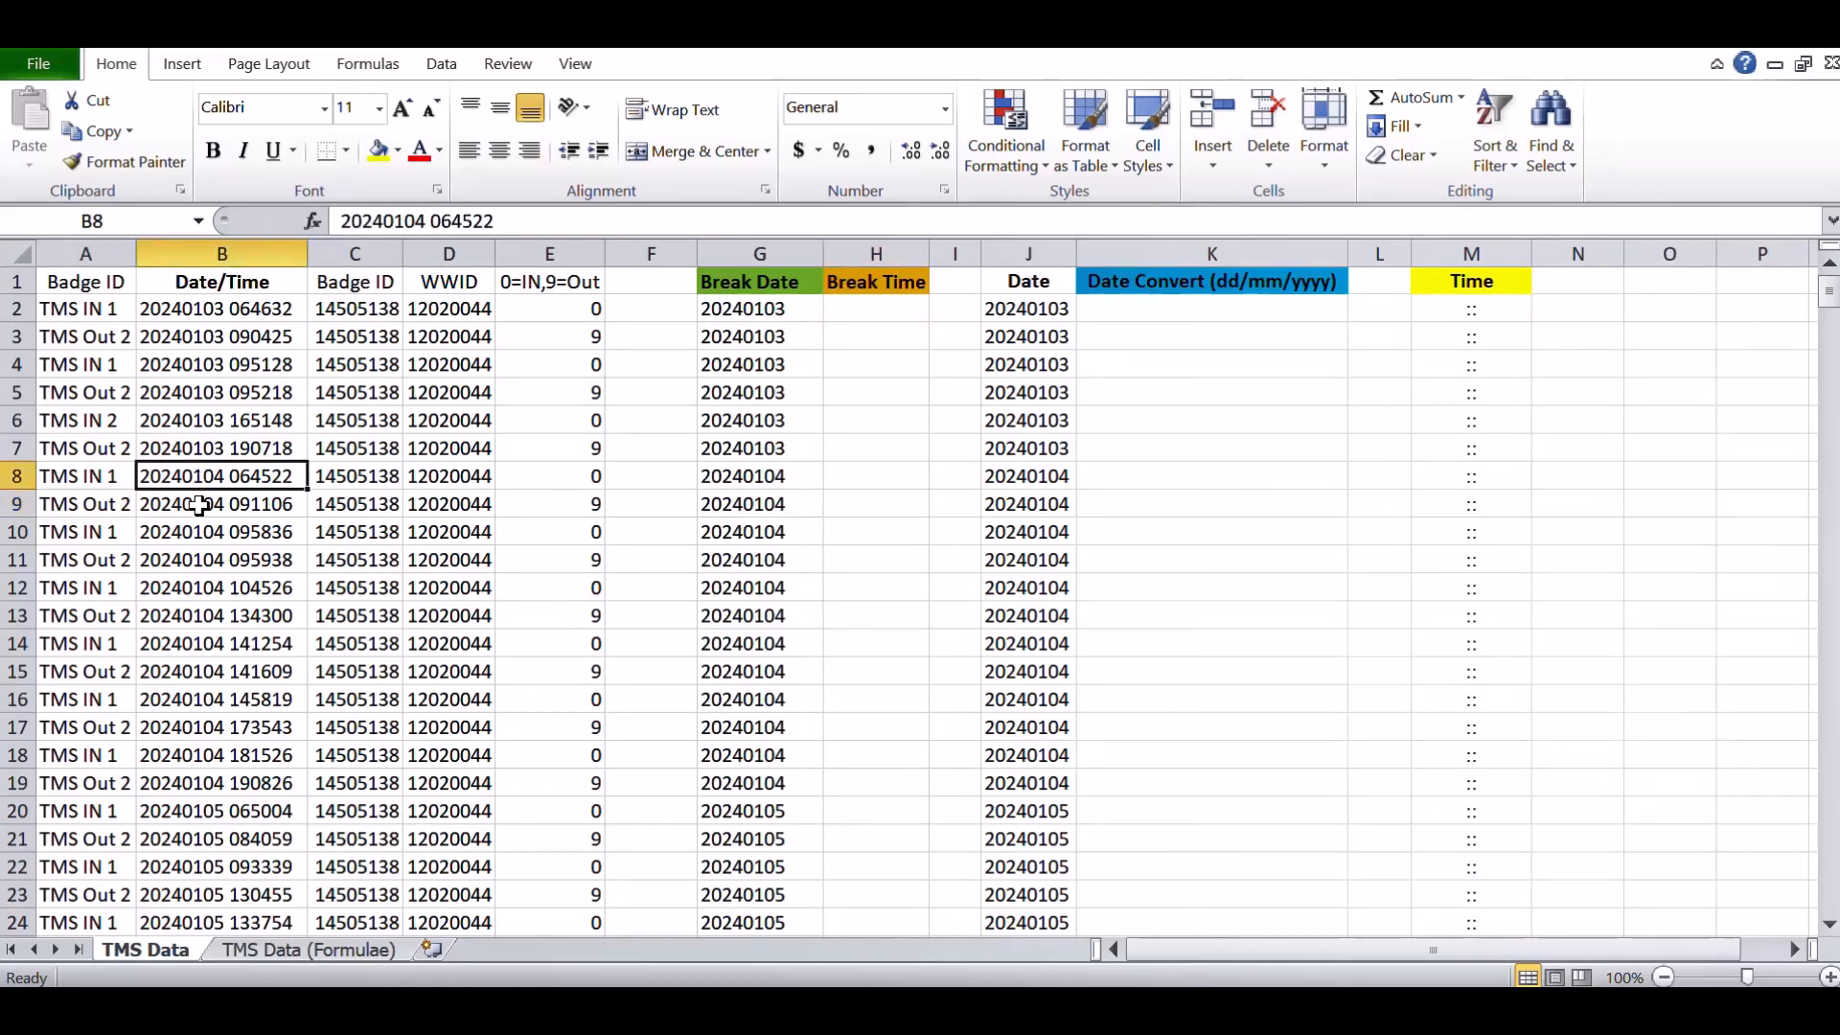
pyautogui.click(760, 477)
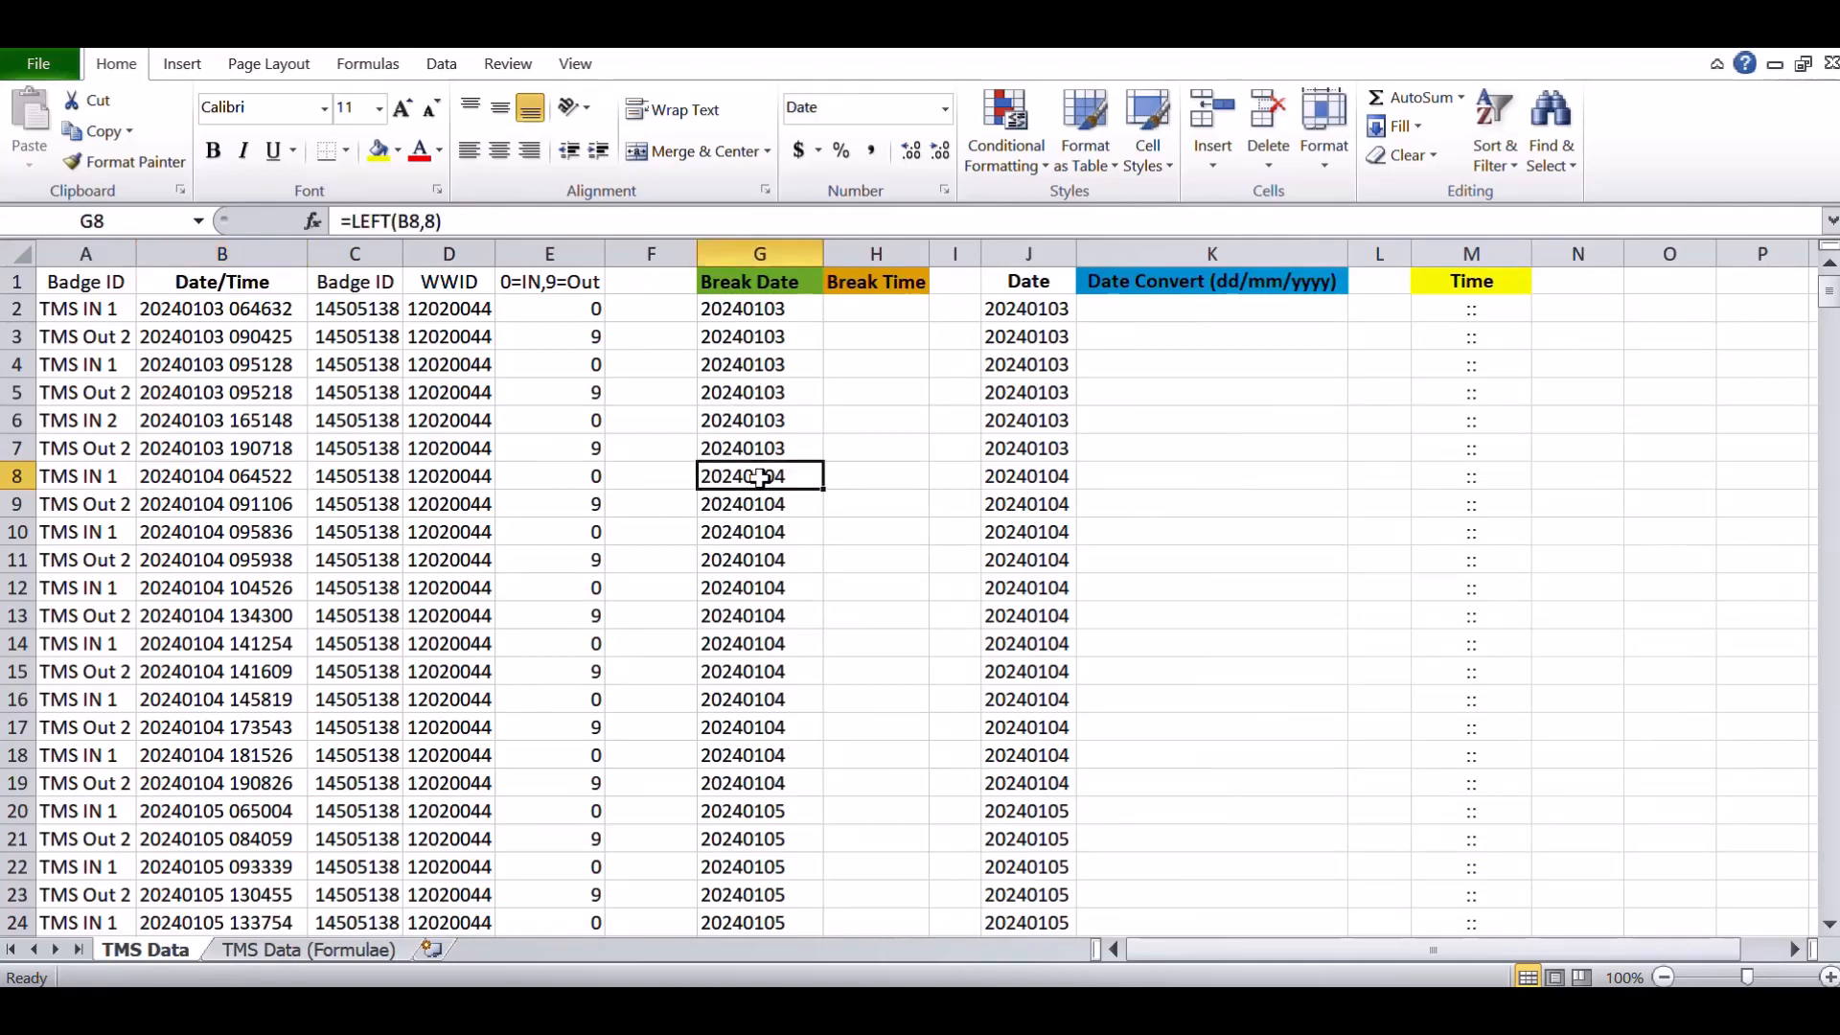
# - Enter =RIGHT(B2,8) in the first Break Time cell to extract the time part of the stamp
pyautogui.click(882, 305)
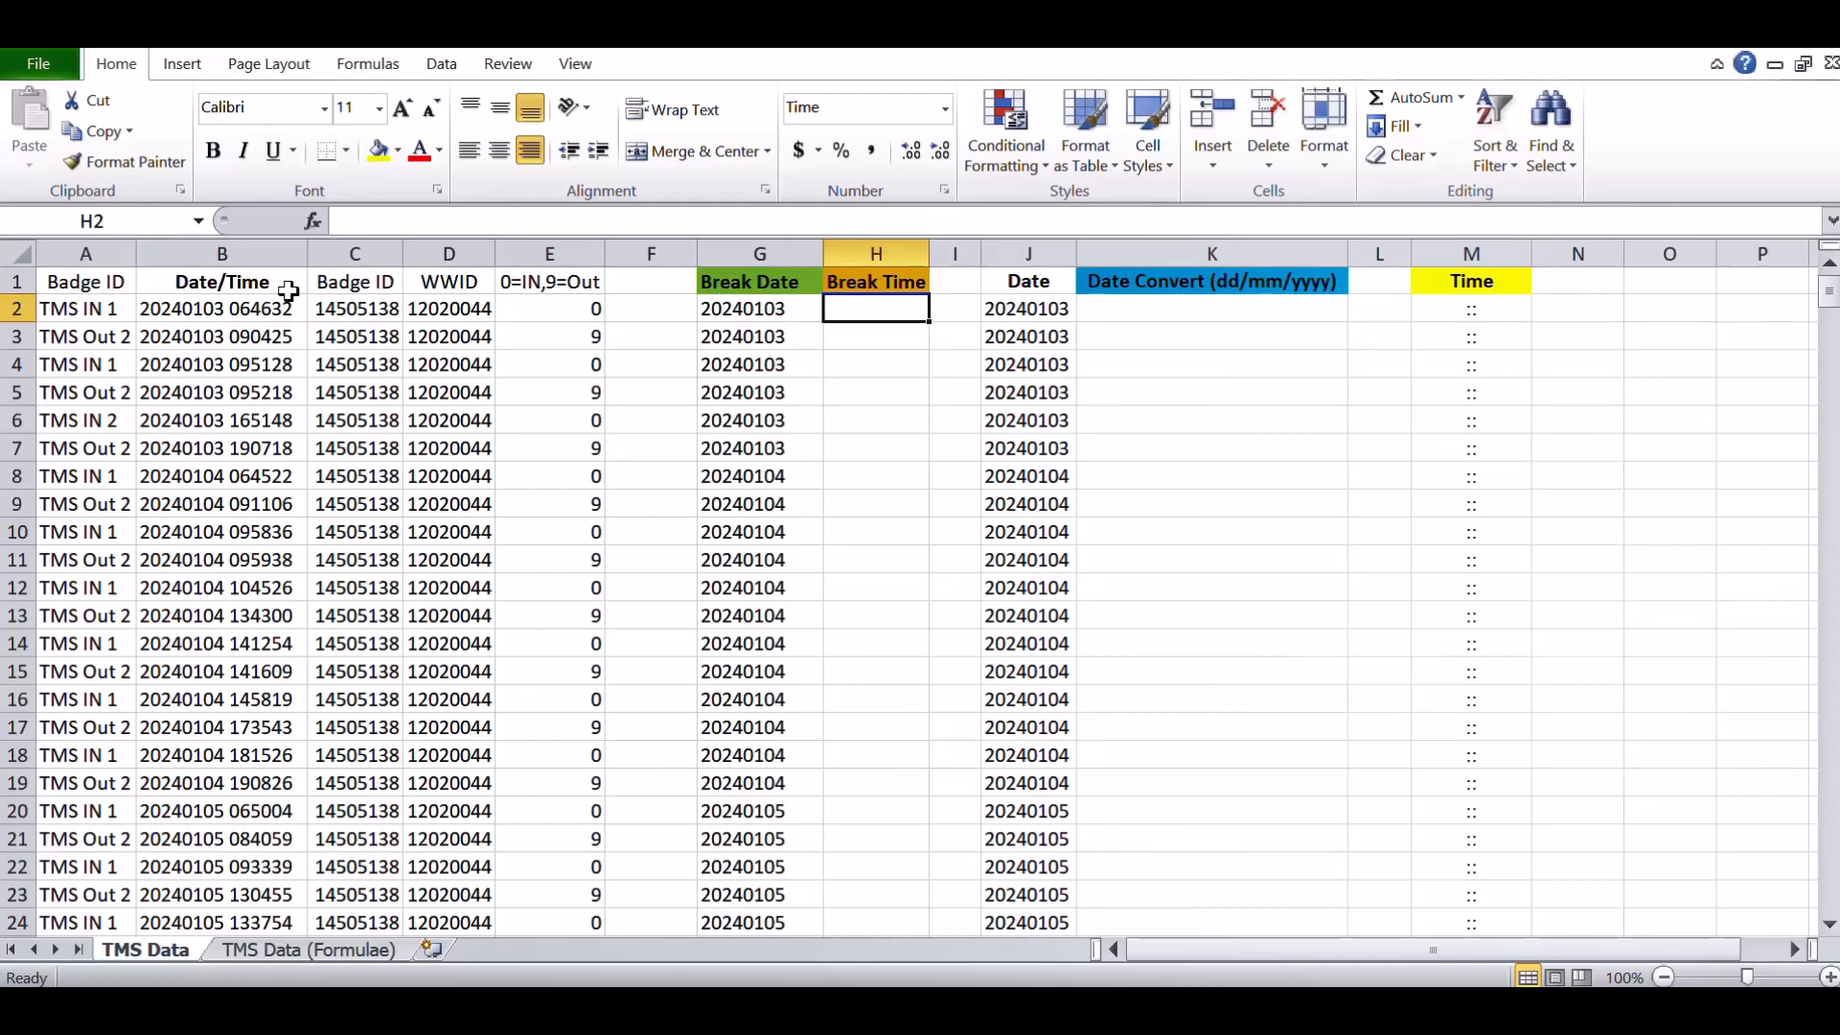
pyautogui.write('=right(')
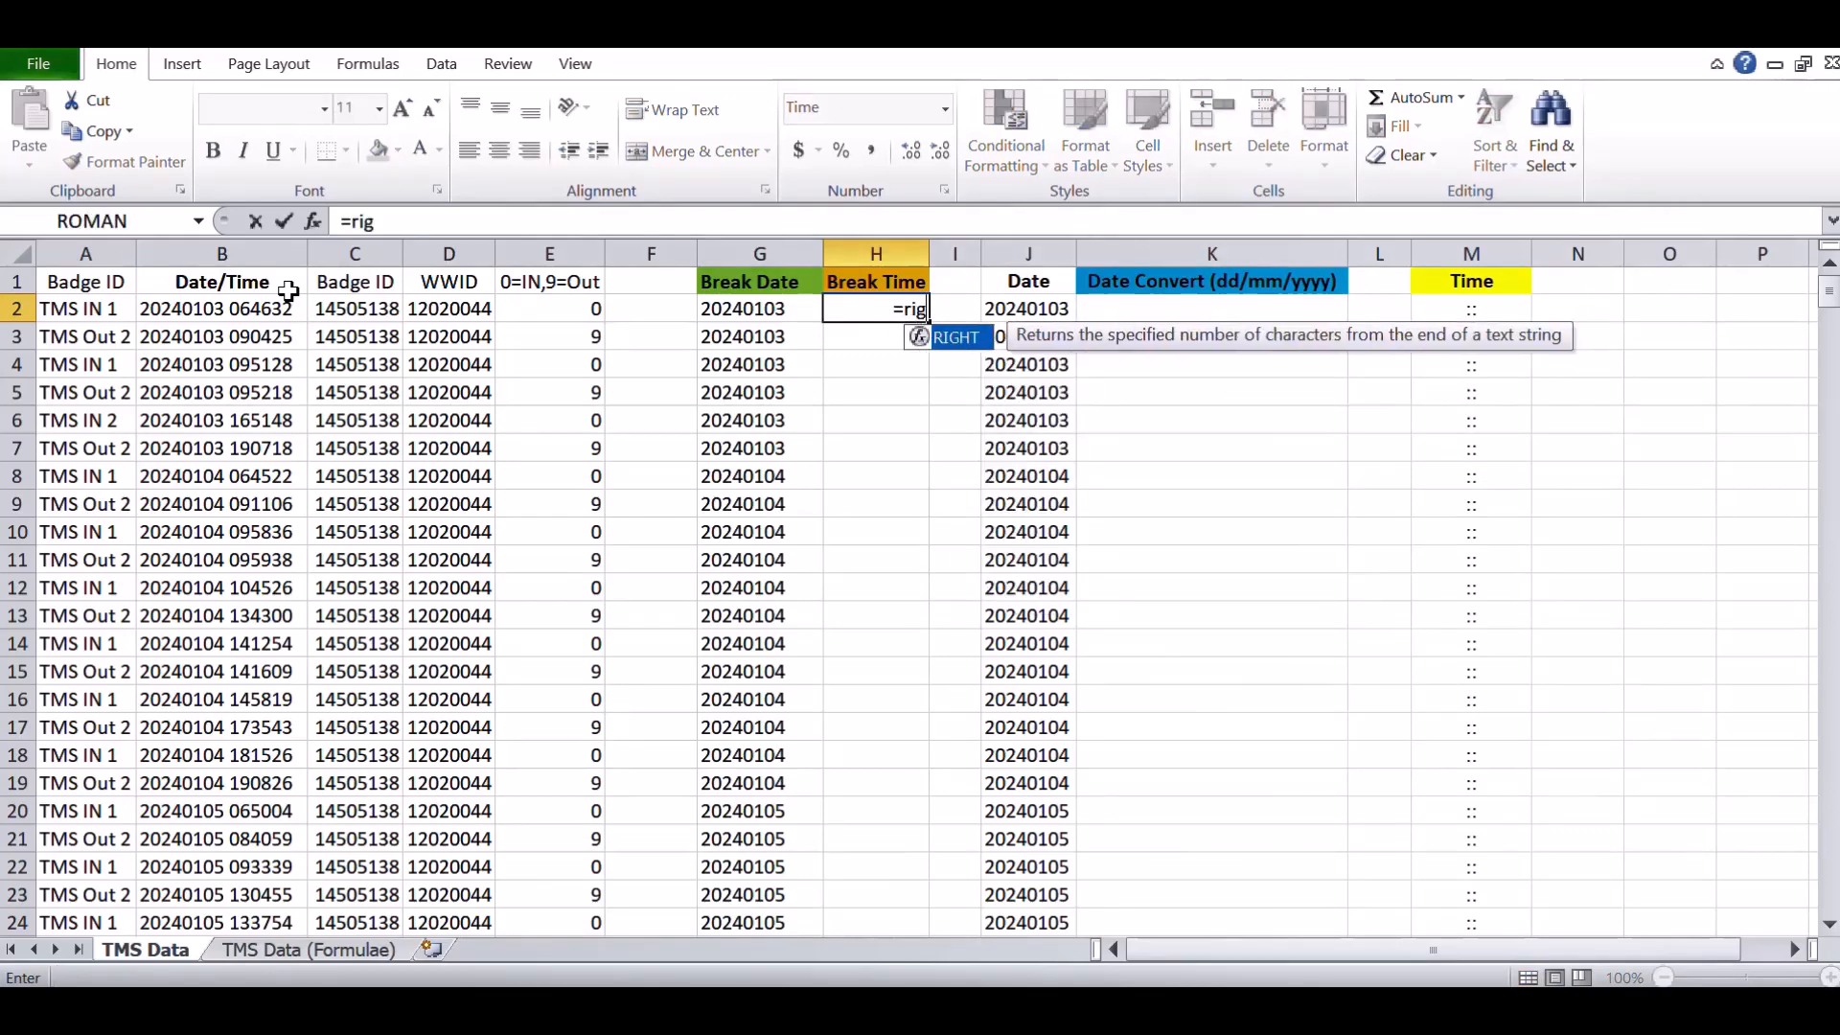
pyautogui.click(207, 314)
pyautogui.write(',')
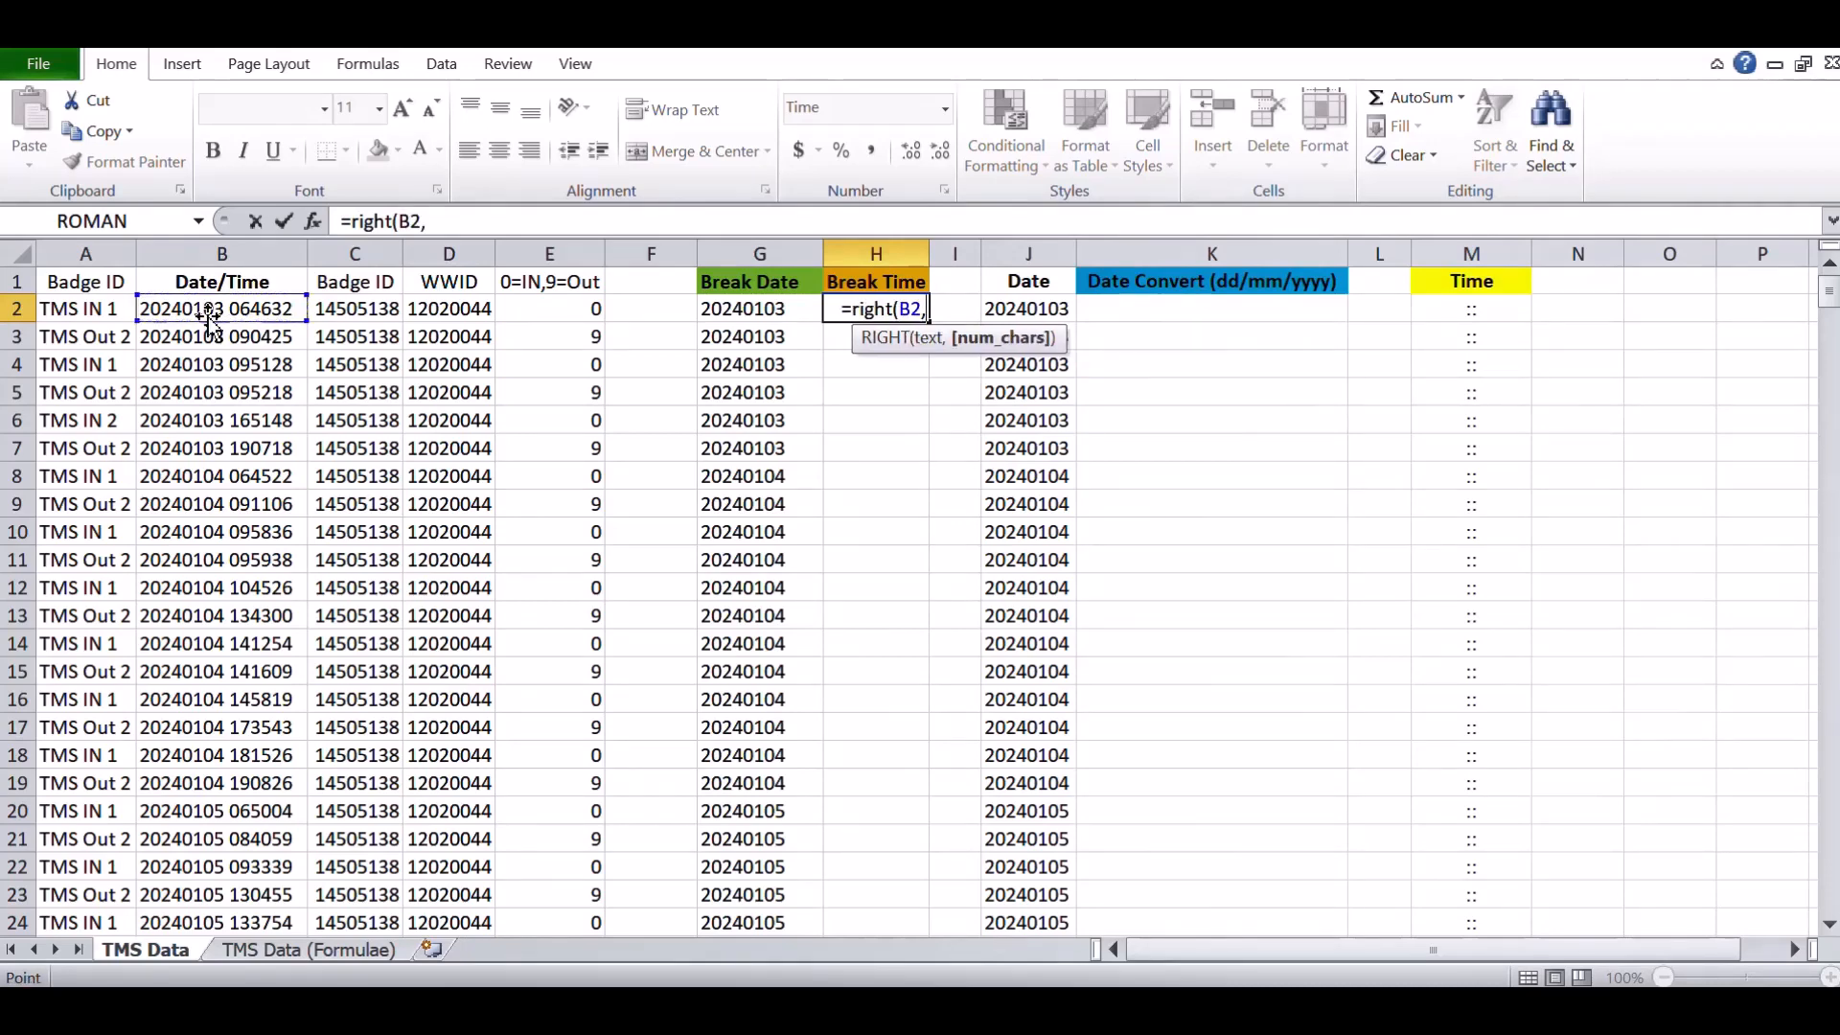
pyautogui.write('8')
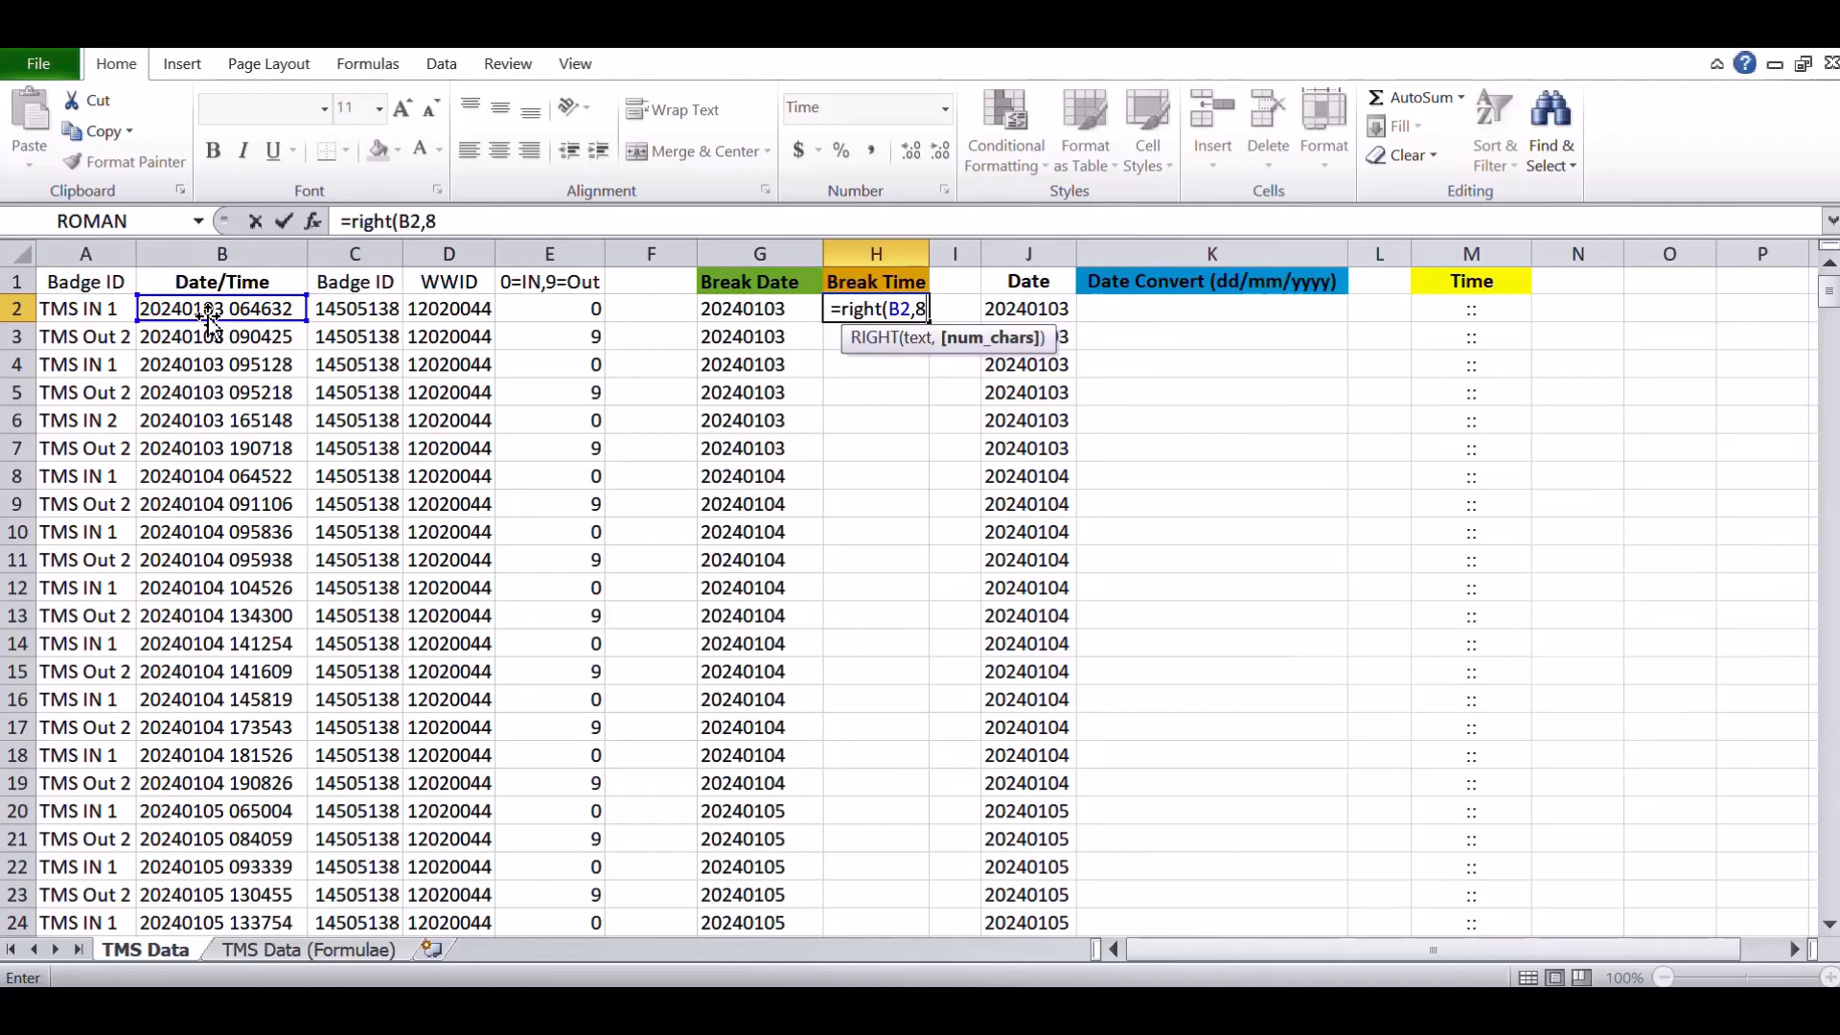
pyautogui.press('Return')
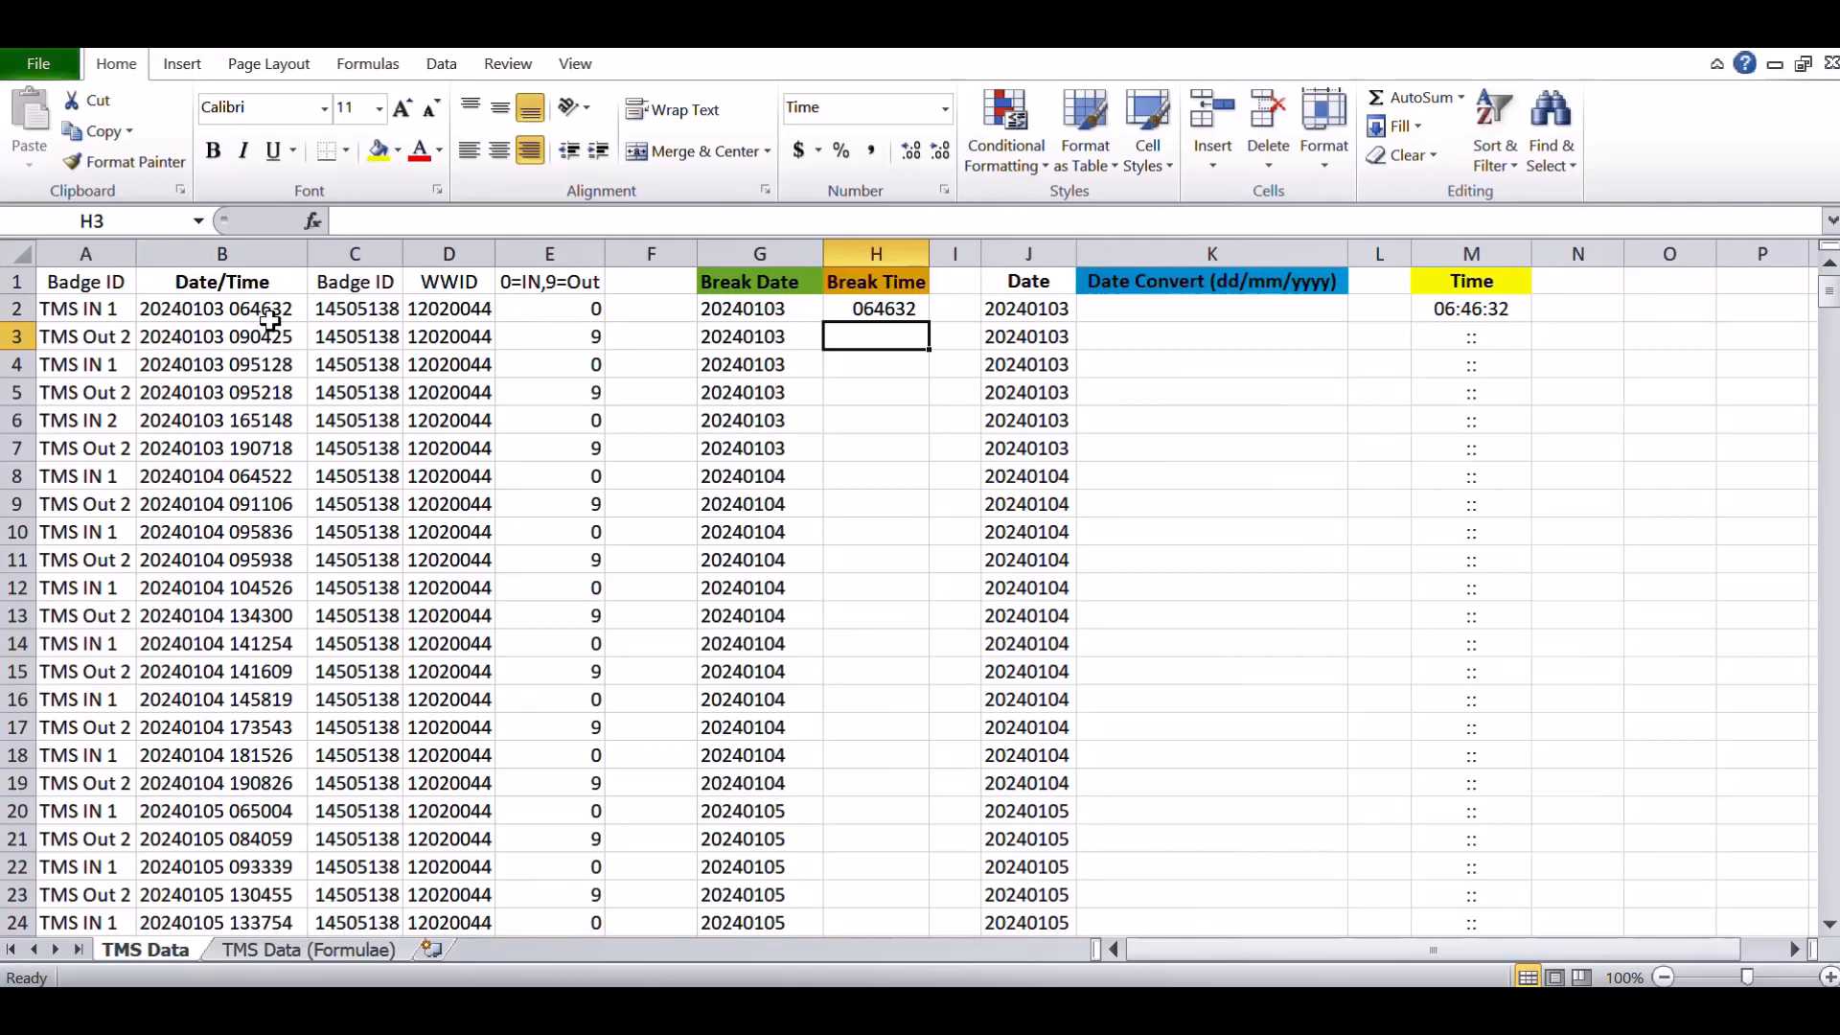
# - Change the Break Time formula to take only the rightmost 4 characters
pyautogui.click(878, 307)
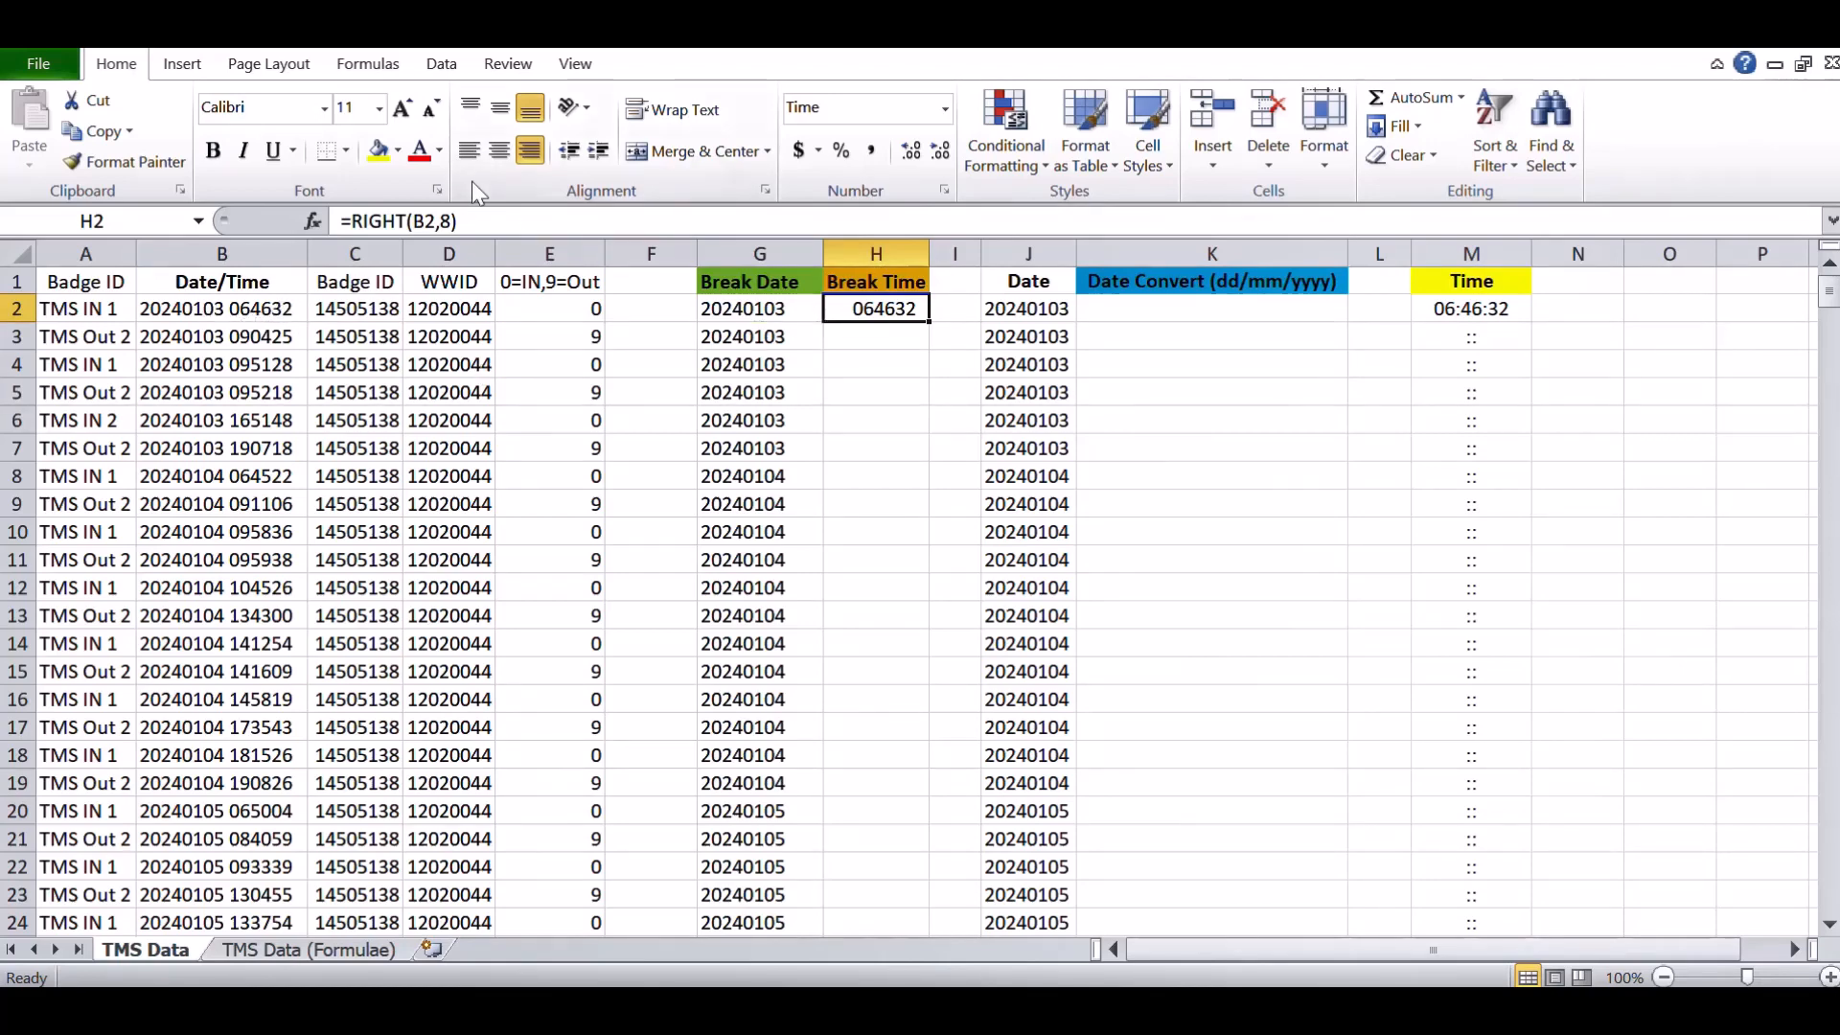
pyautogui.click(449, 222)
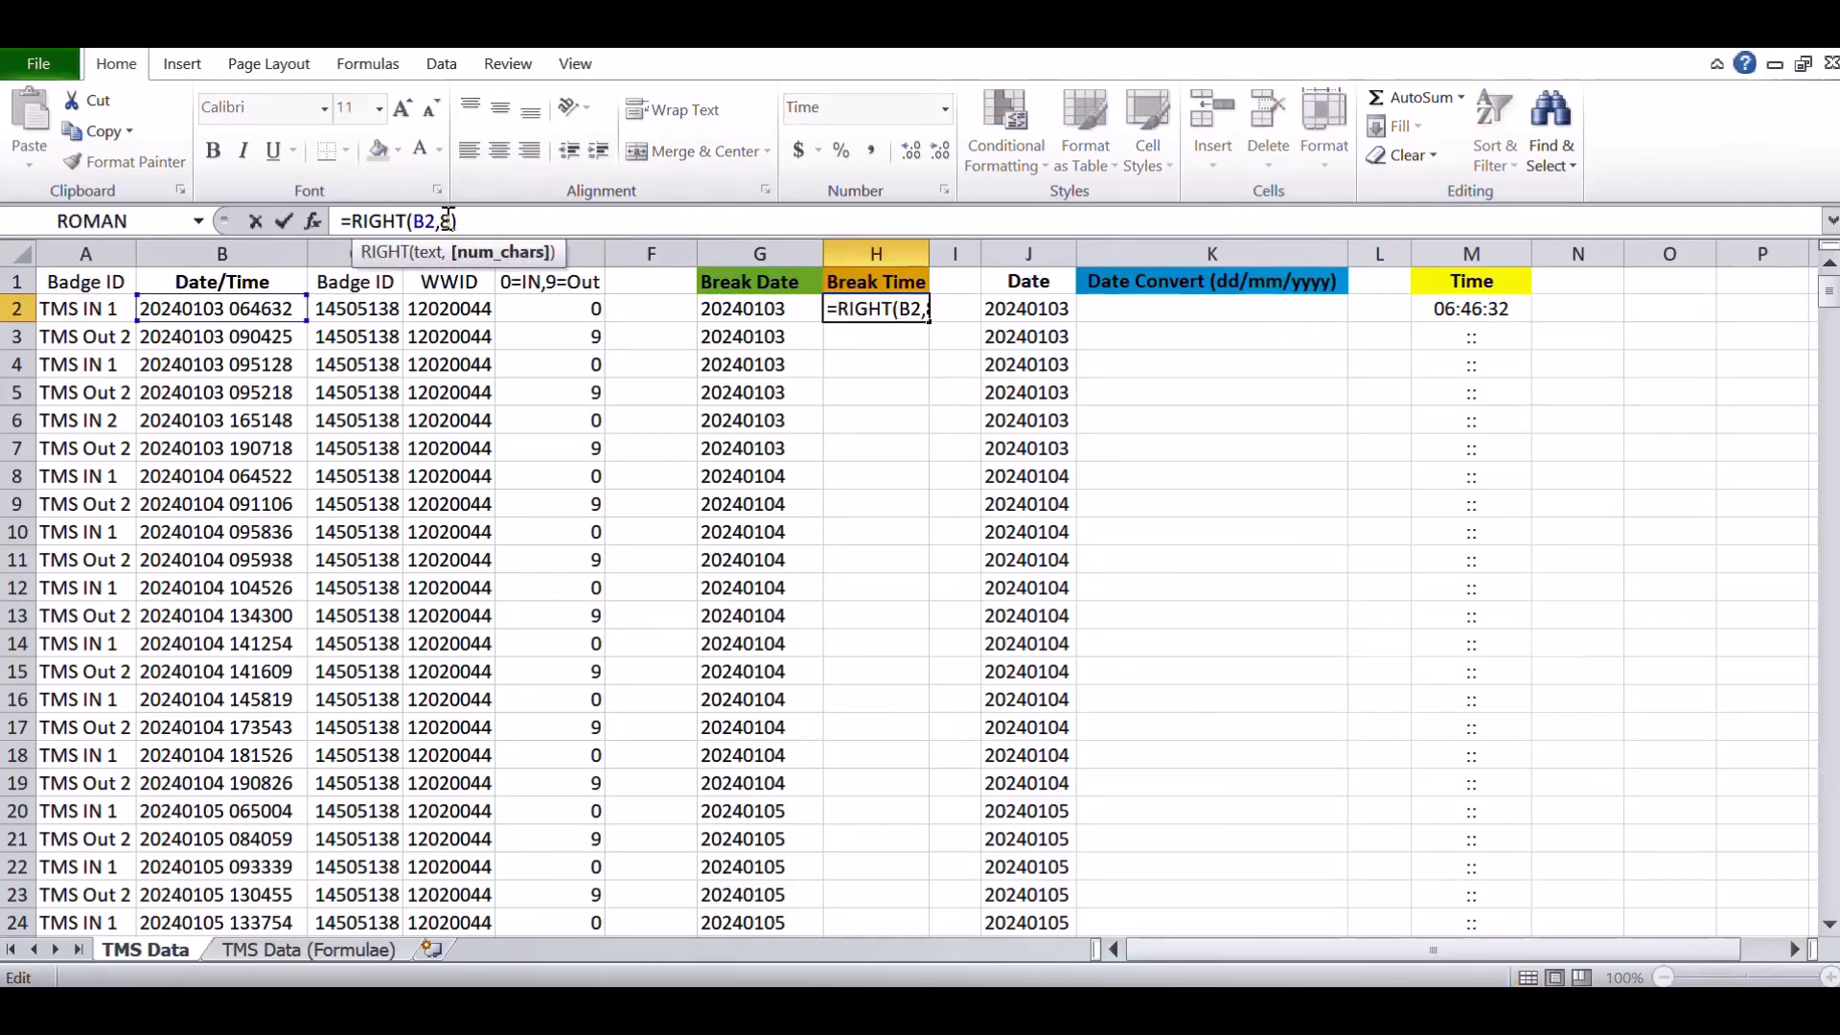
pyautogui.press('BackSpace')
pyautogui.write('4')
pyautogui.press('Return')
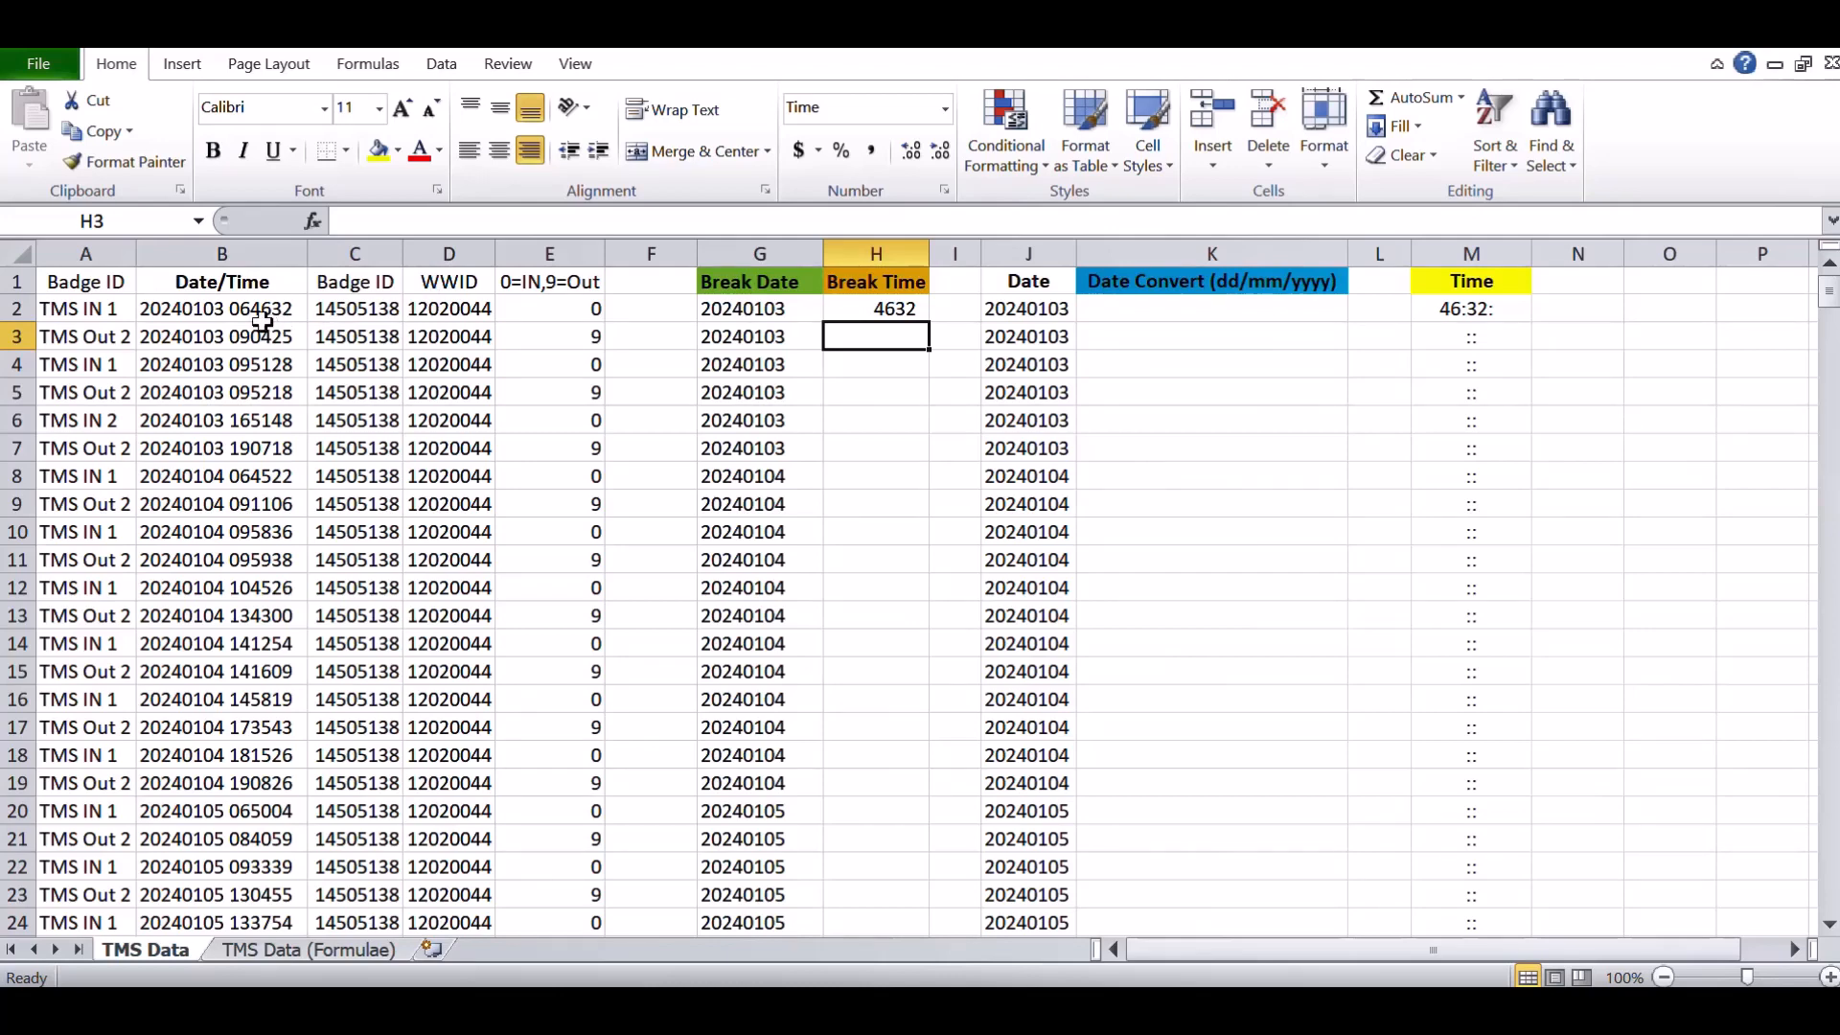
# - Change the Break Time formula's character count back to 8
pyautogui.click(850, 309)
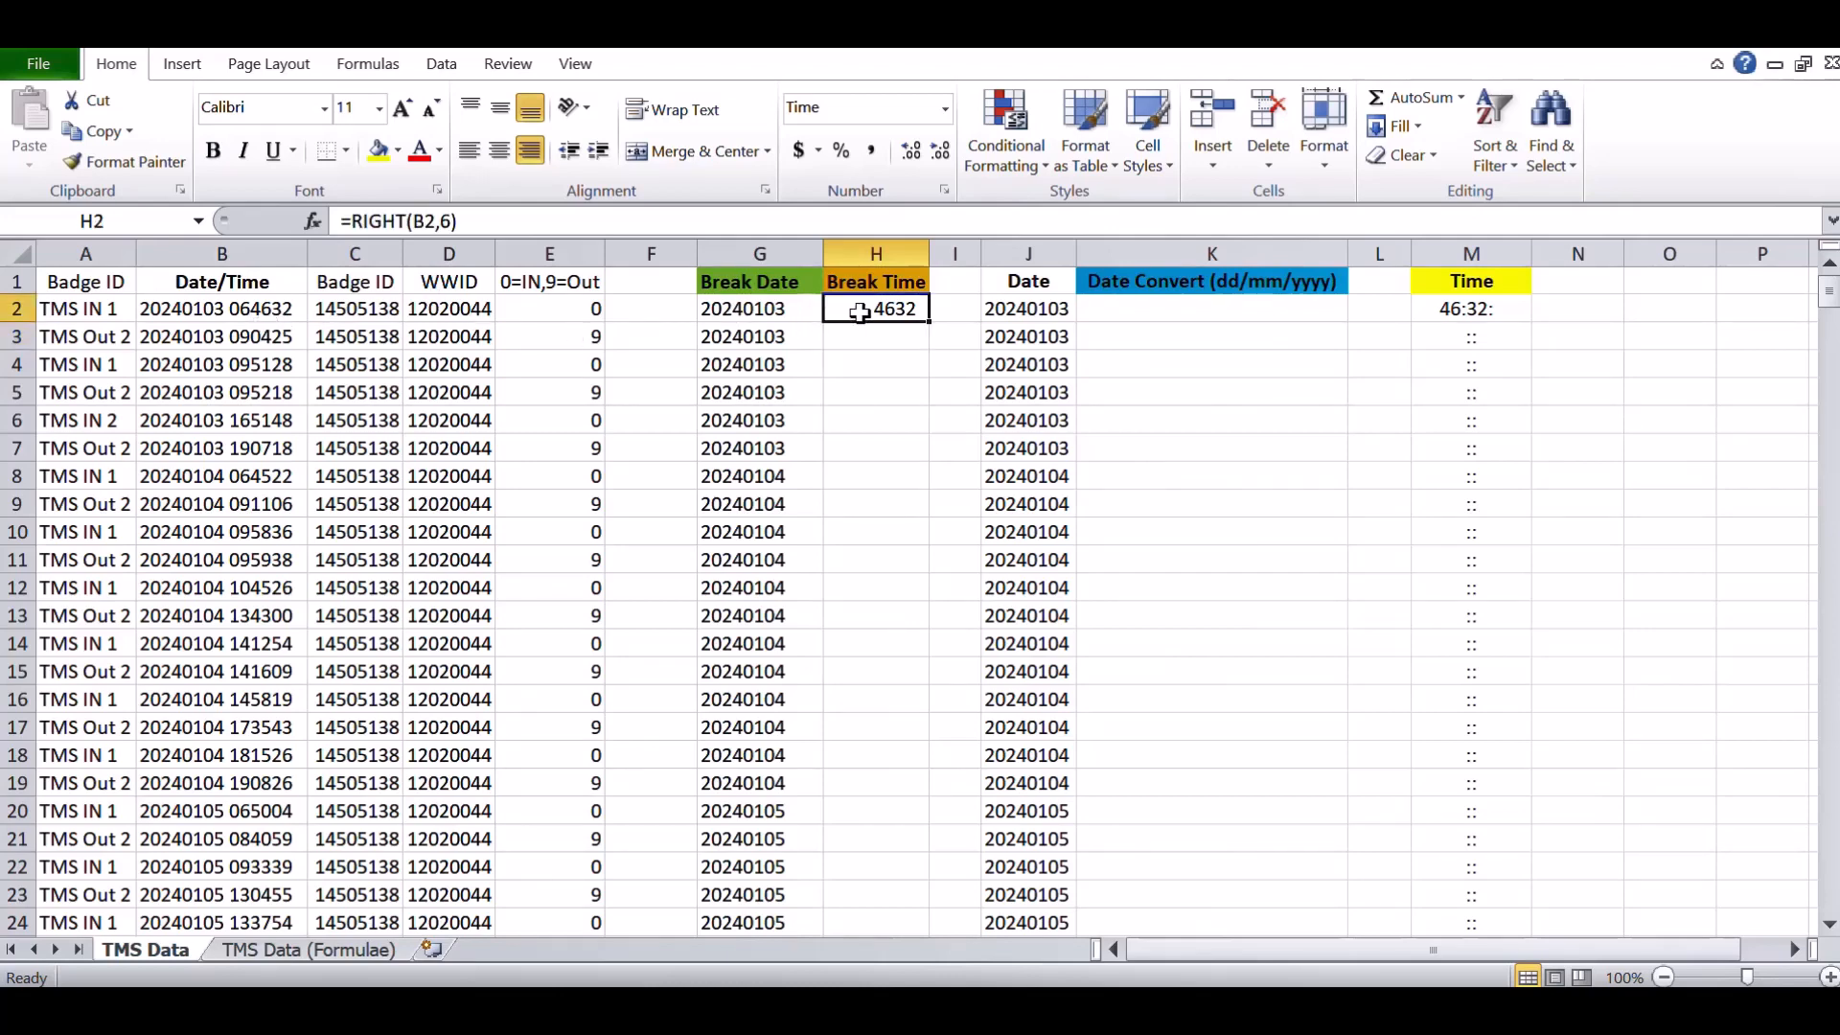
pyautogui.click(450, 221)
pyautogui.press('BackSpace')
pyautogui.write('6')
pyautogui.press('Return')
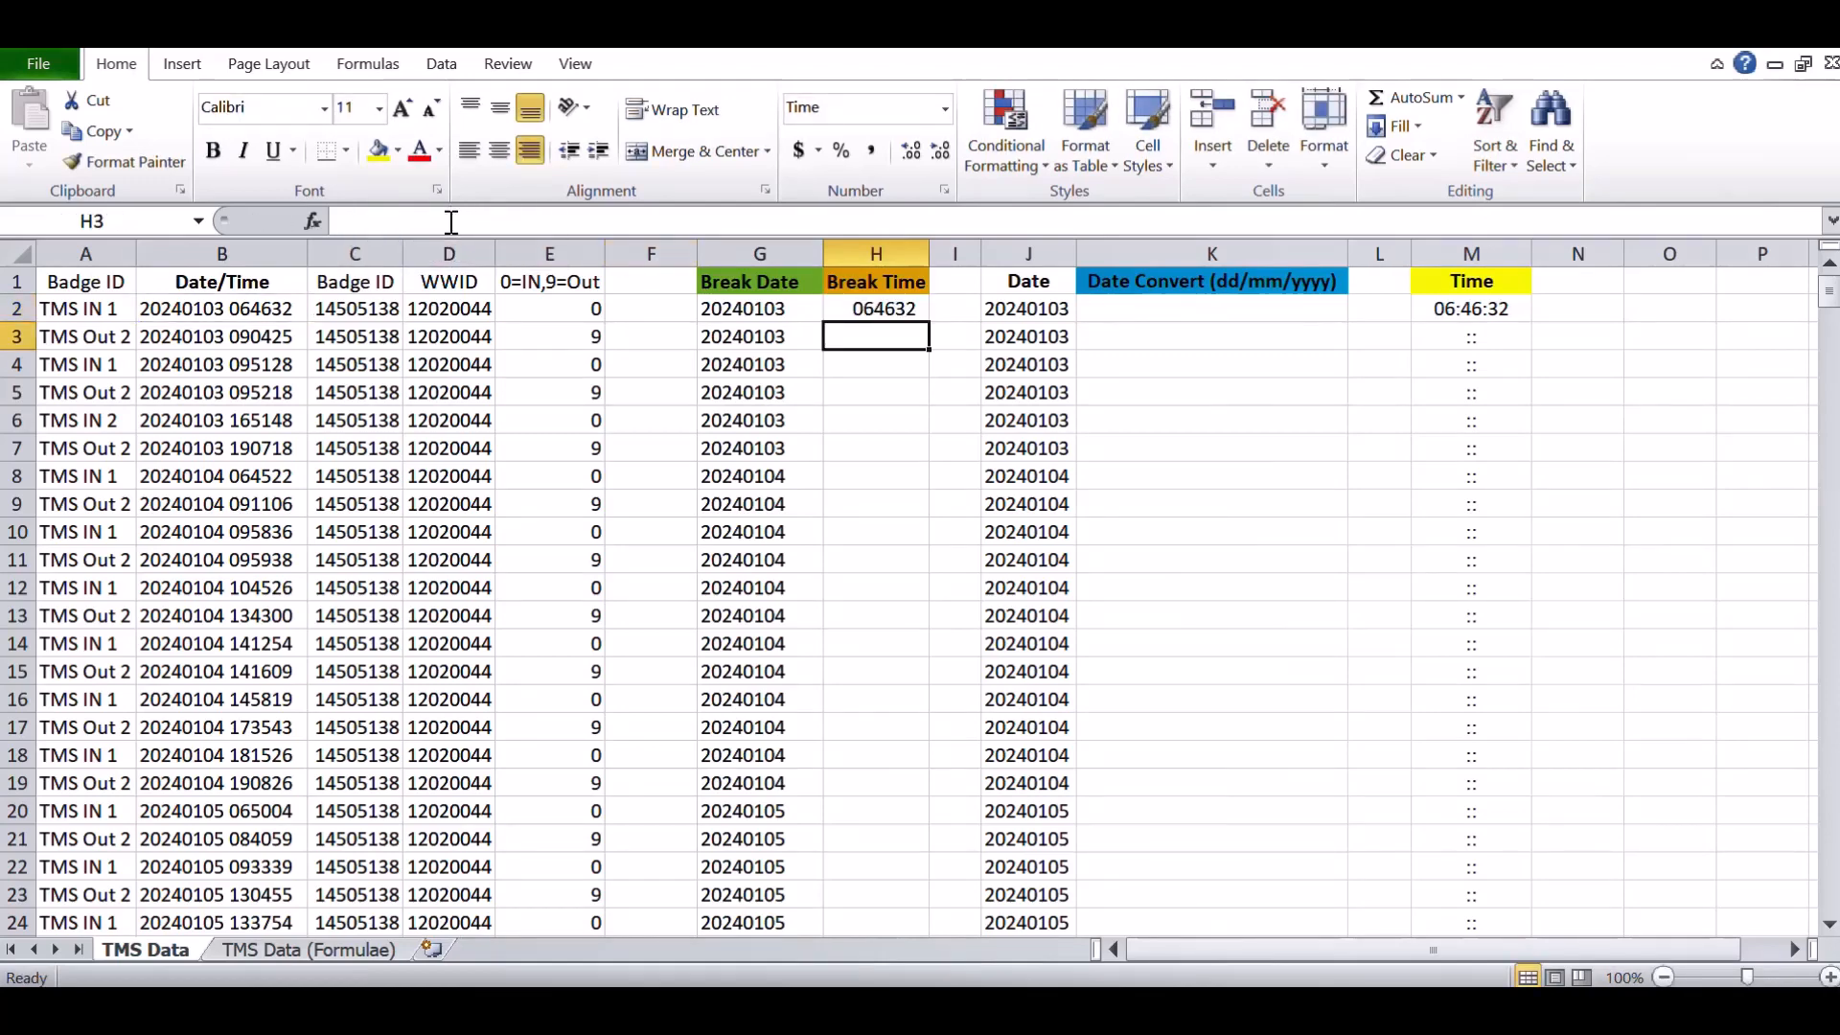
# - Fill the Break Time formula down the whole column
pyautogui.click(850, 308)
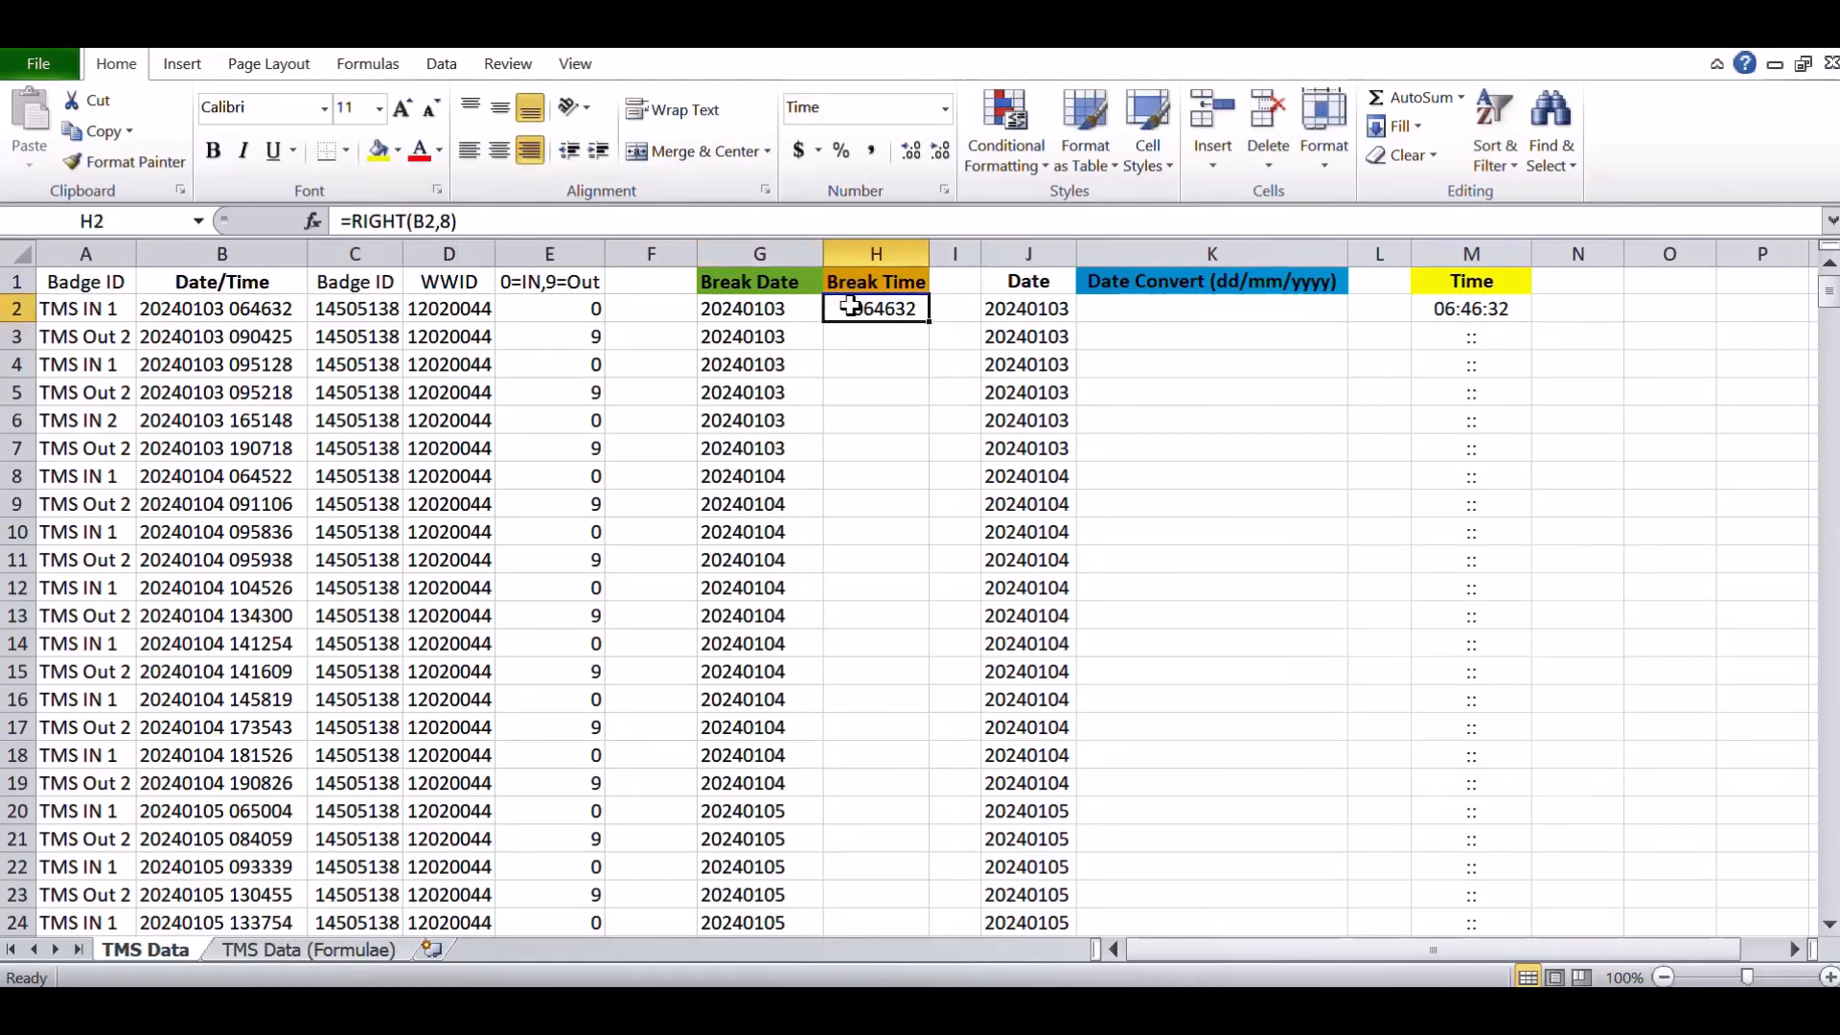
pyautogui.doubleClick(930, 321)
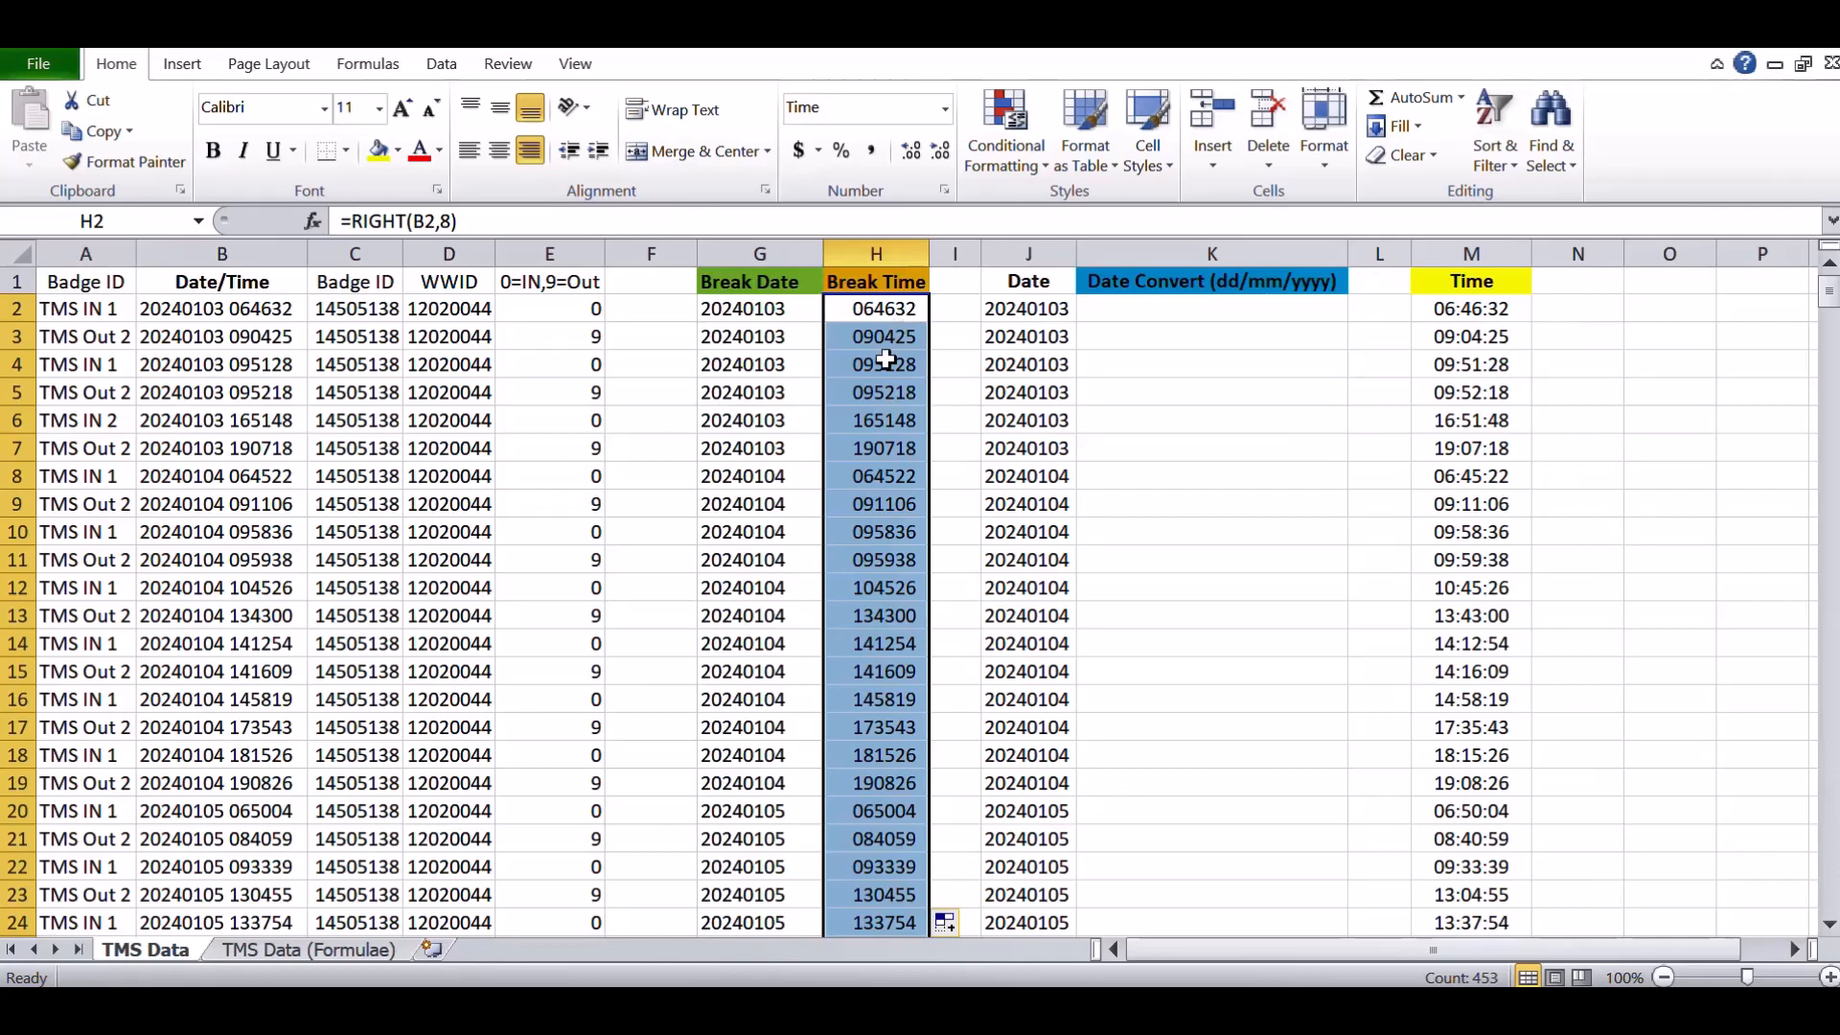
pyautogui.click(955, 363)
pyautogui.click(906, 345)
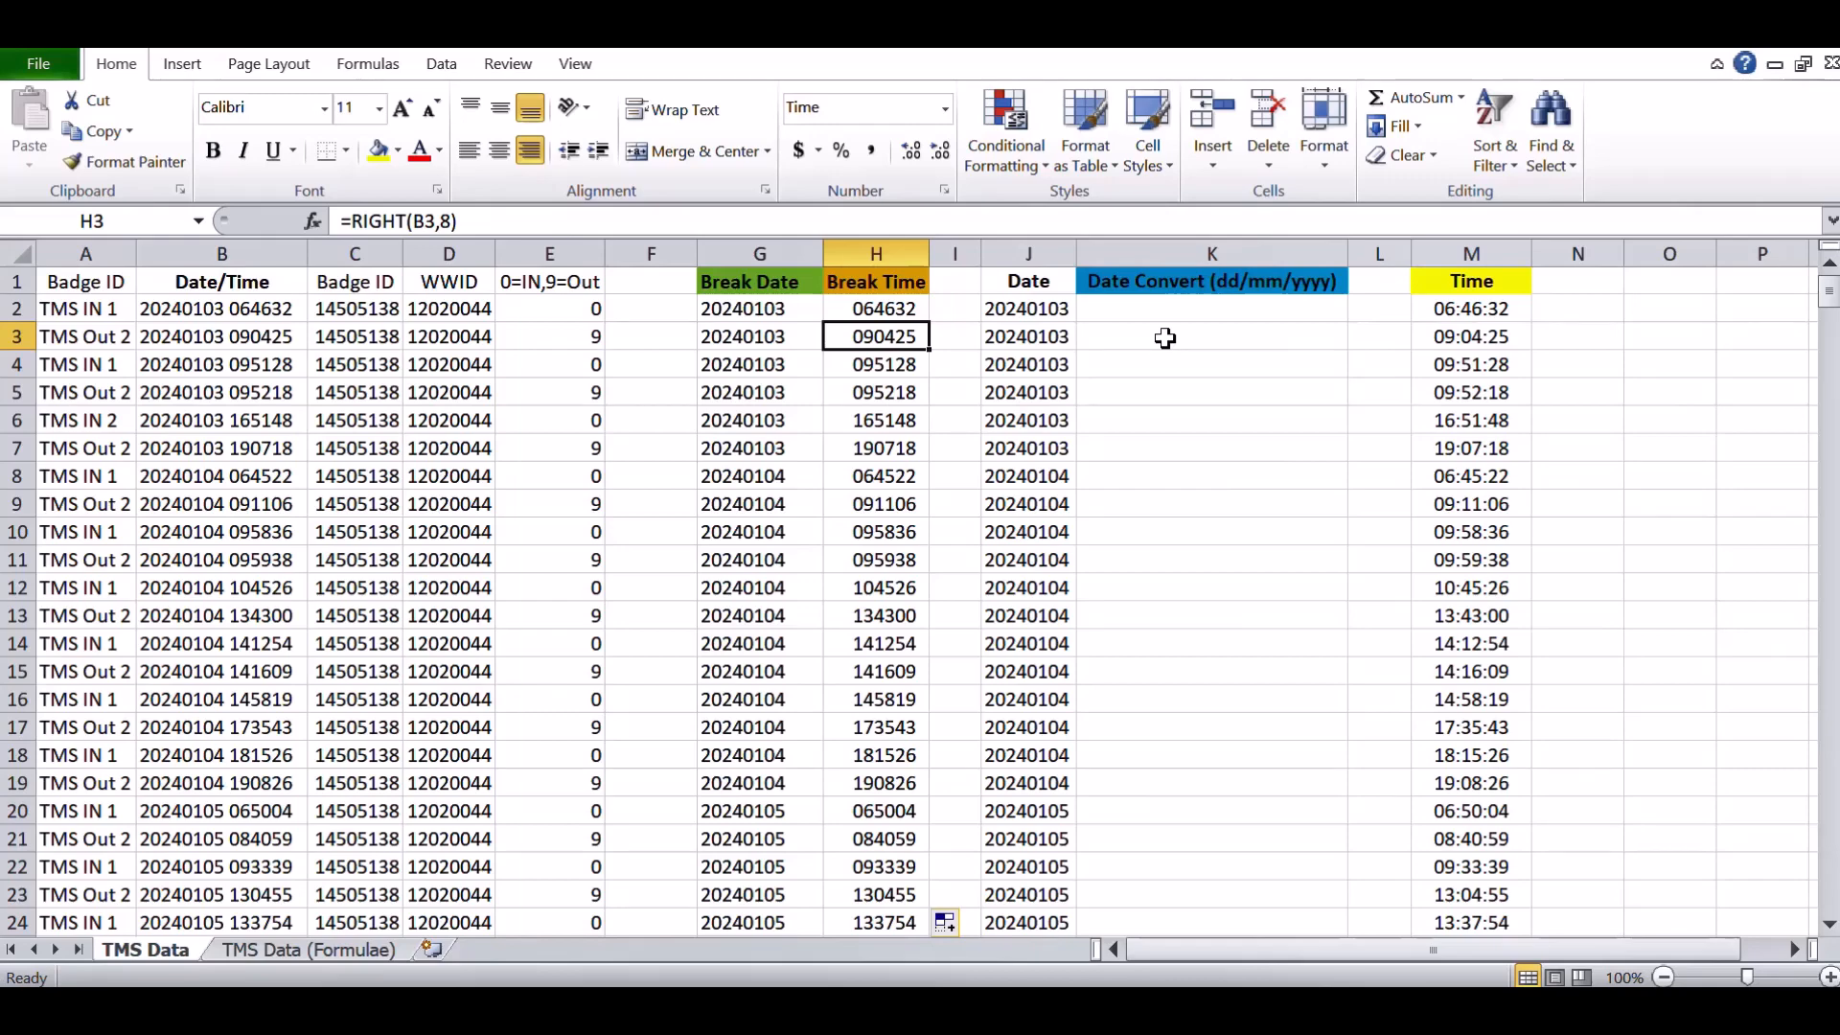
# - Edit the Date Convert header to read Date Convert (mm/dd/yyyy)
pyautogui.click(1223, 284)
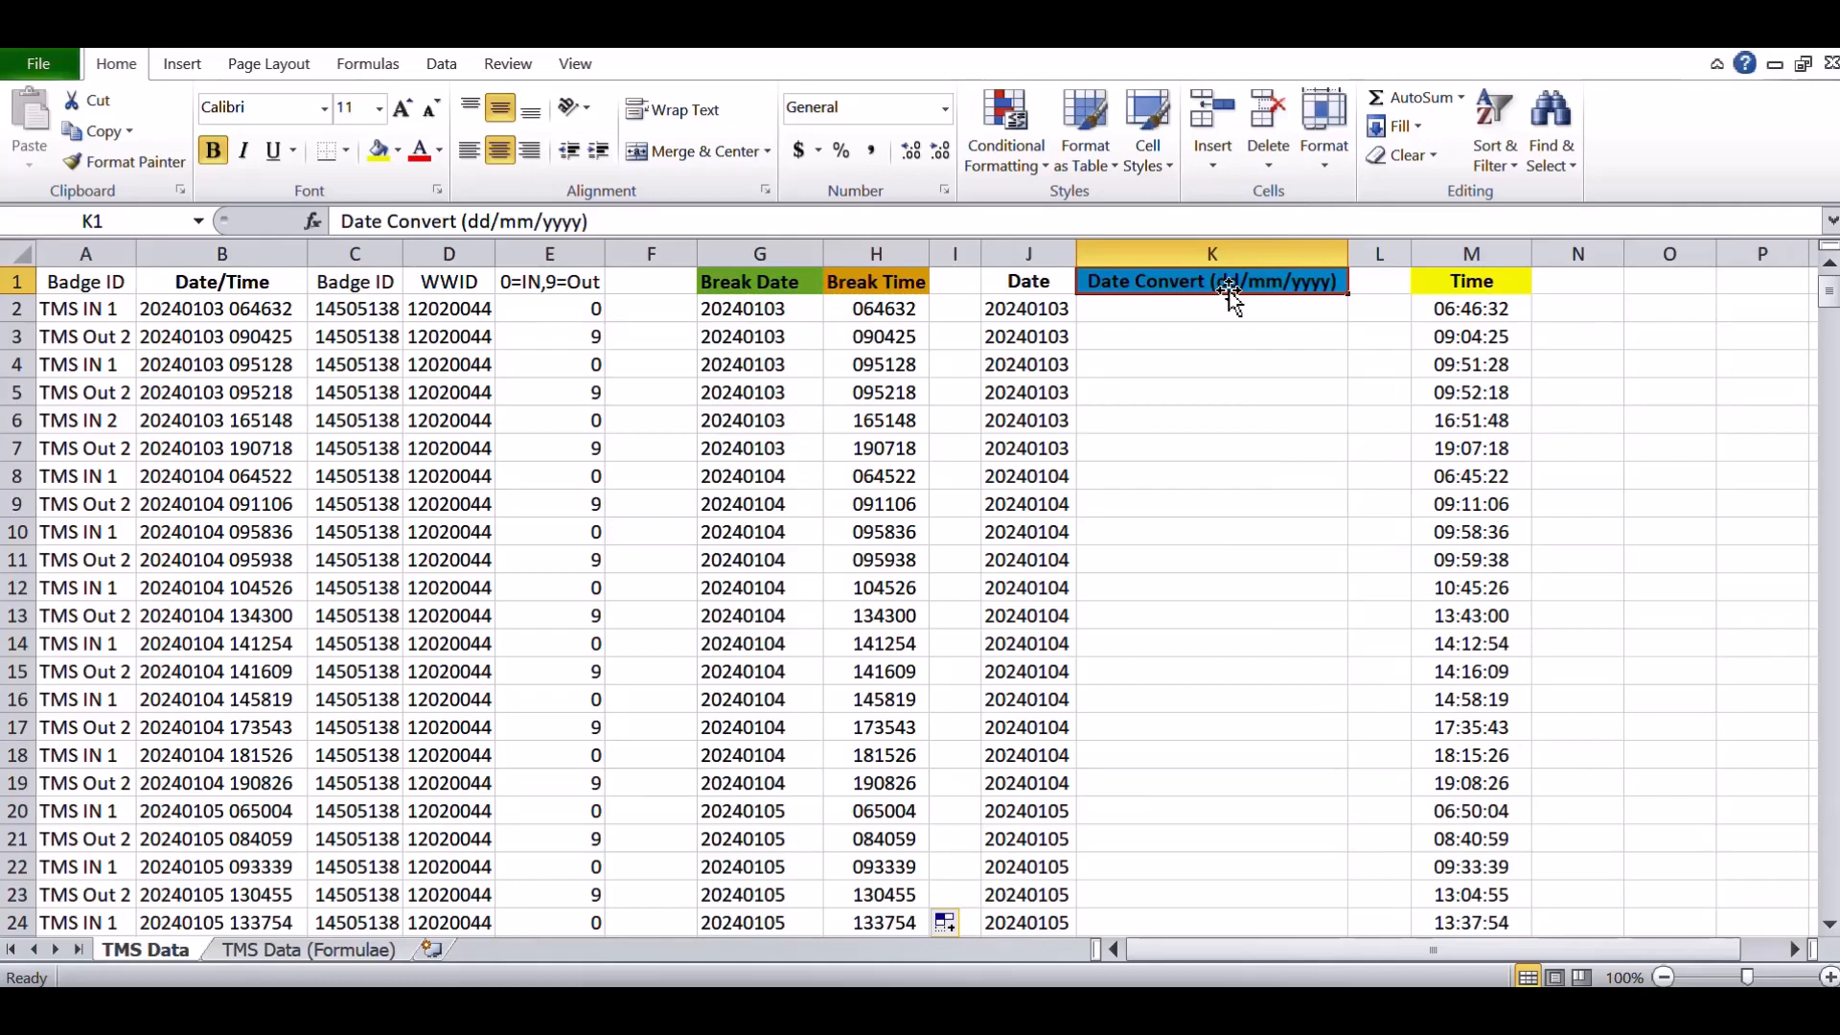
pyautogui.doubleClick(1230, 297)
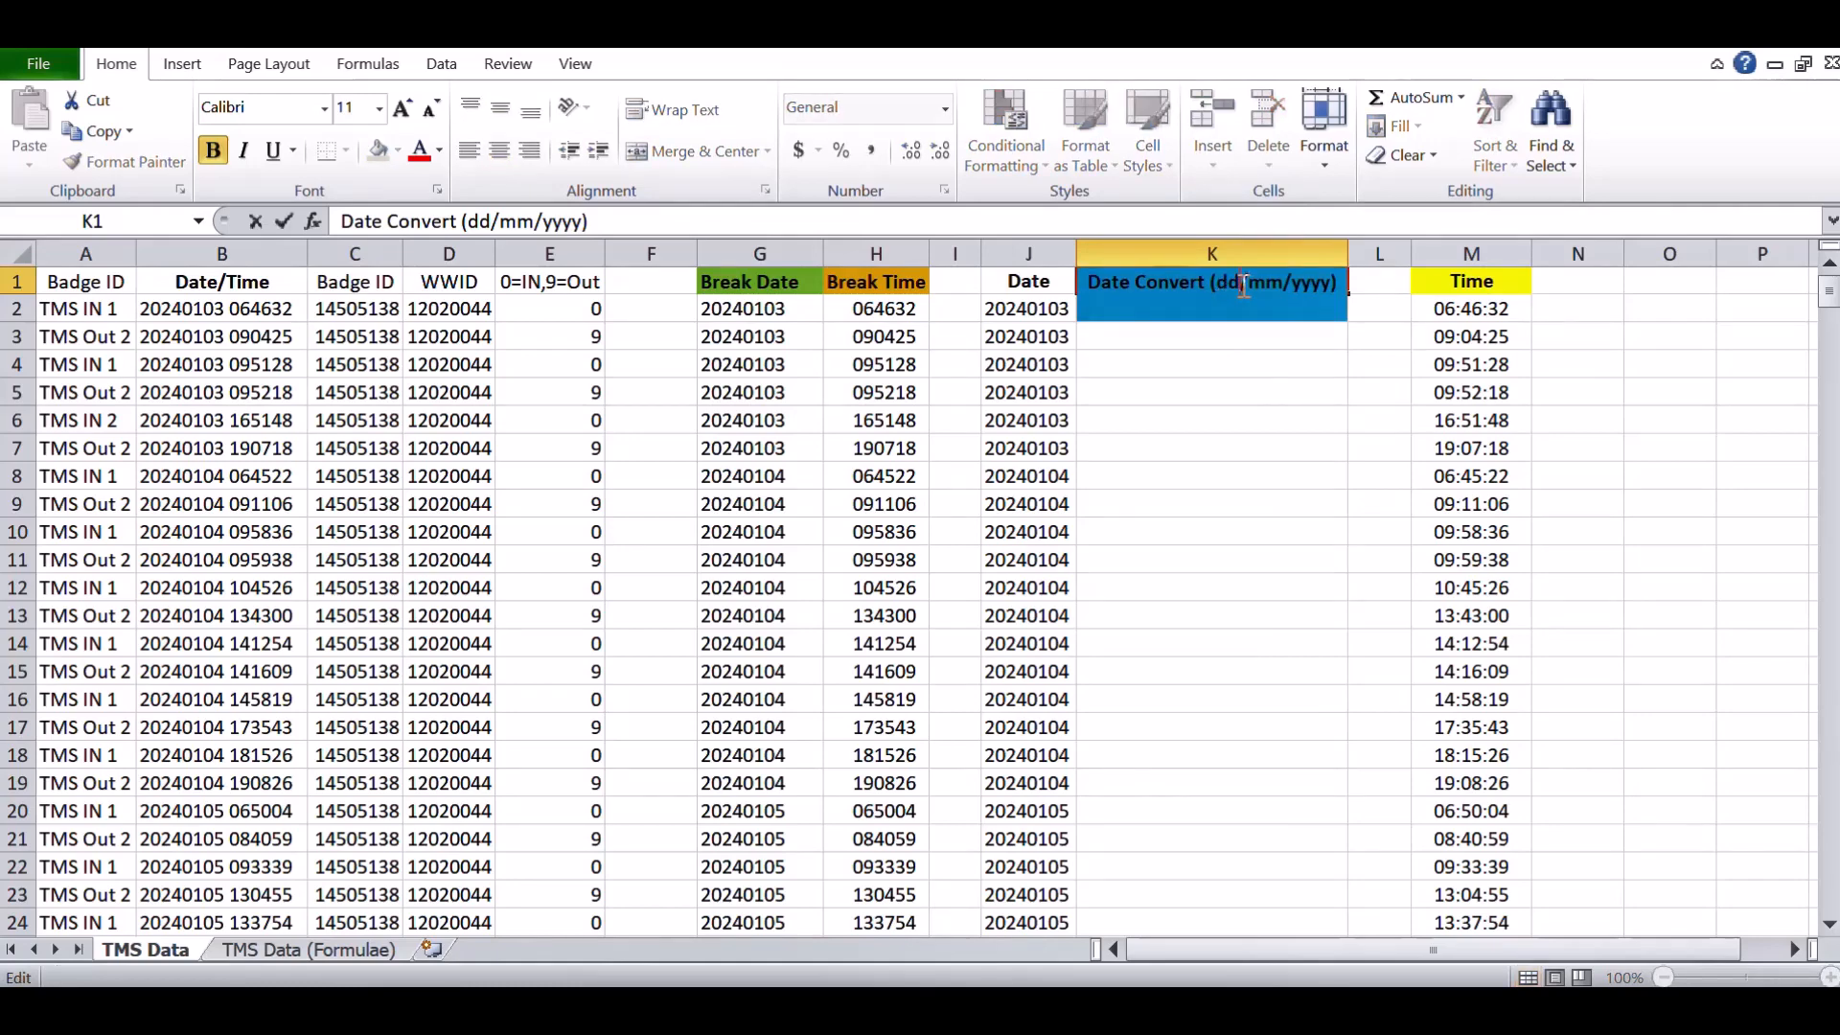
pyautogui.press('BackSpace')
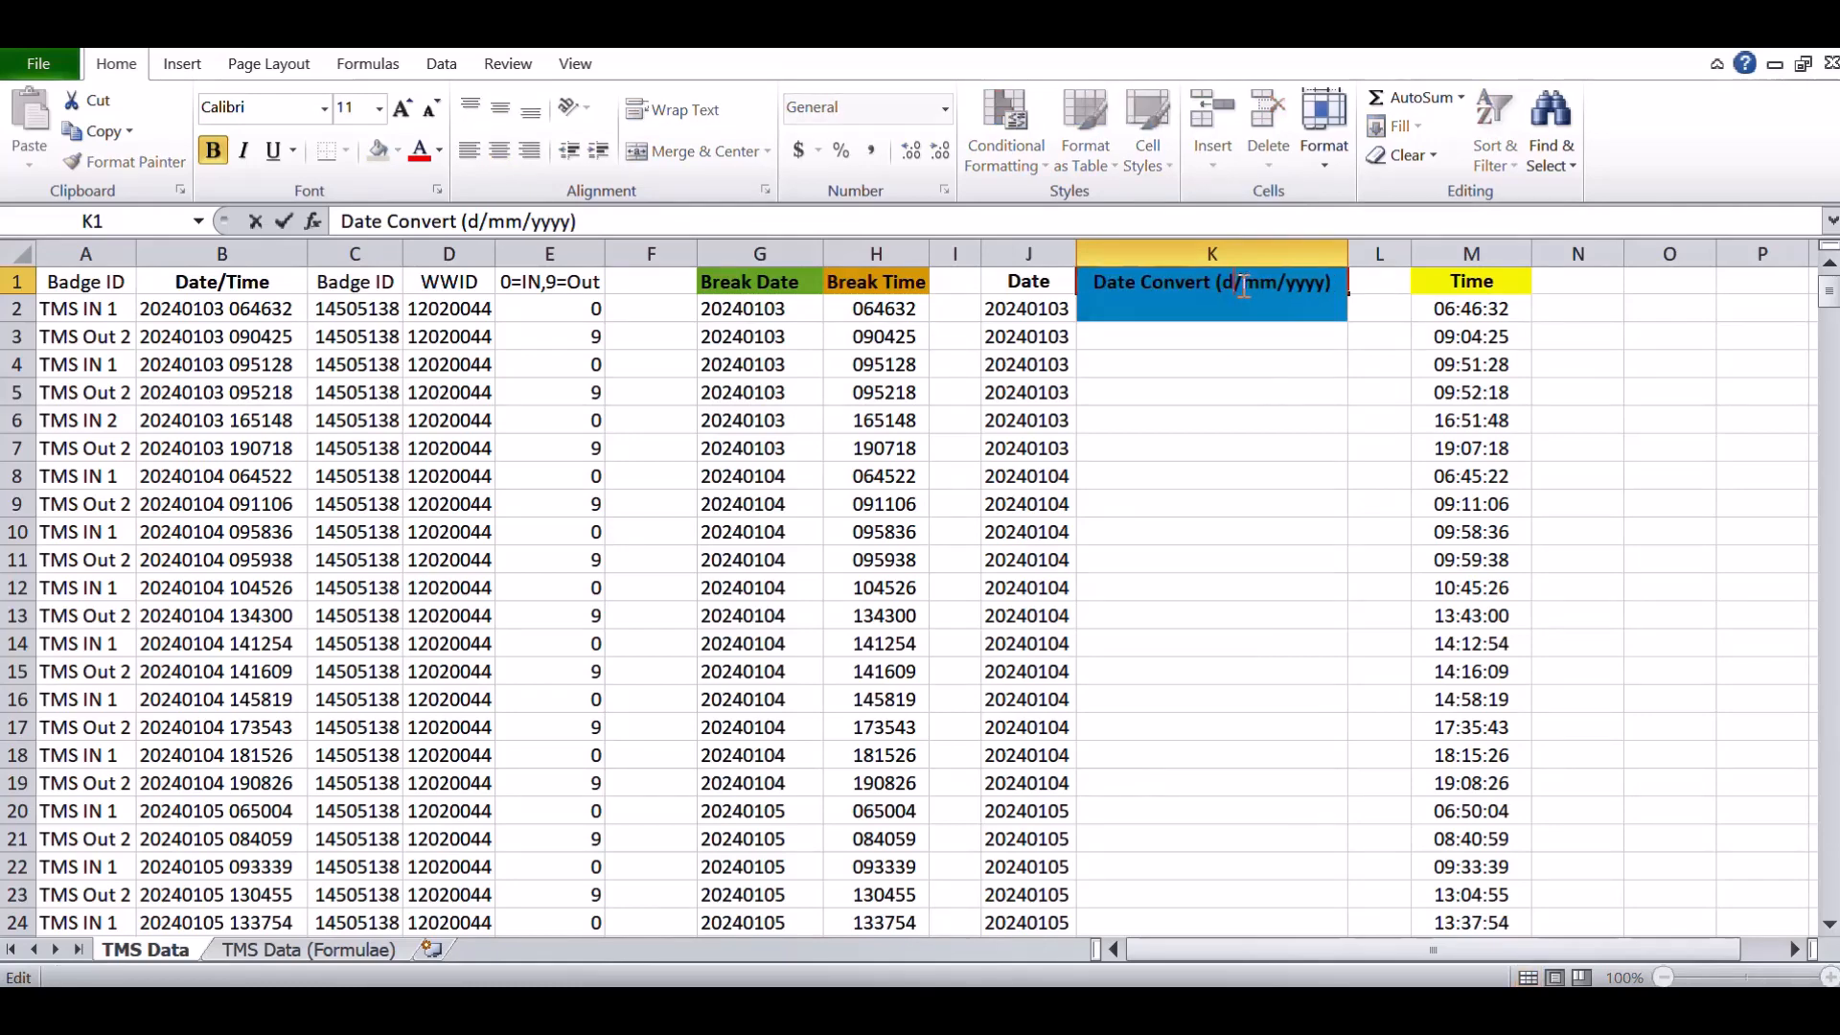
pyautogui.press('BackSpace')
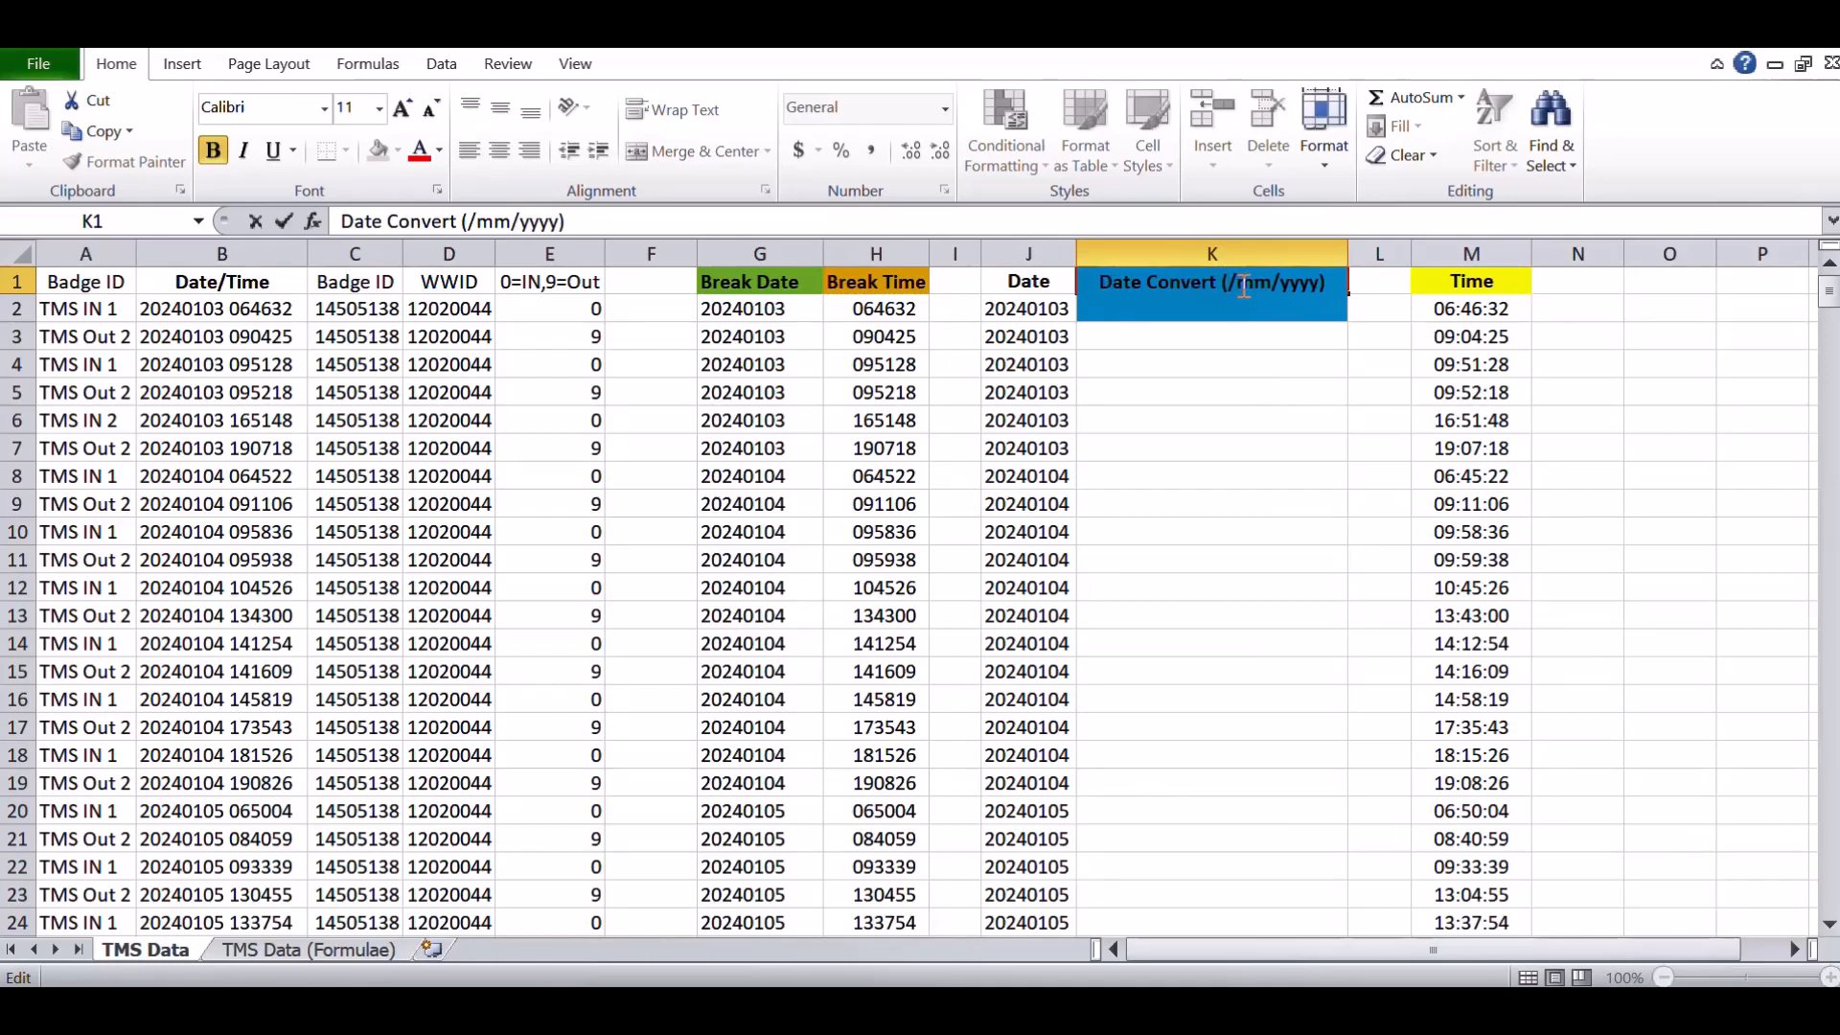
pyautogui.press('BackSpace')
pyautogui.press('Right')
pyautogui.press('Right')
pyautogui.press('Right')
pyautogui.press('Right')
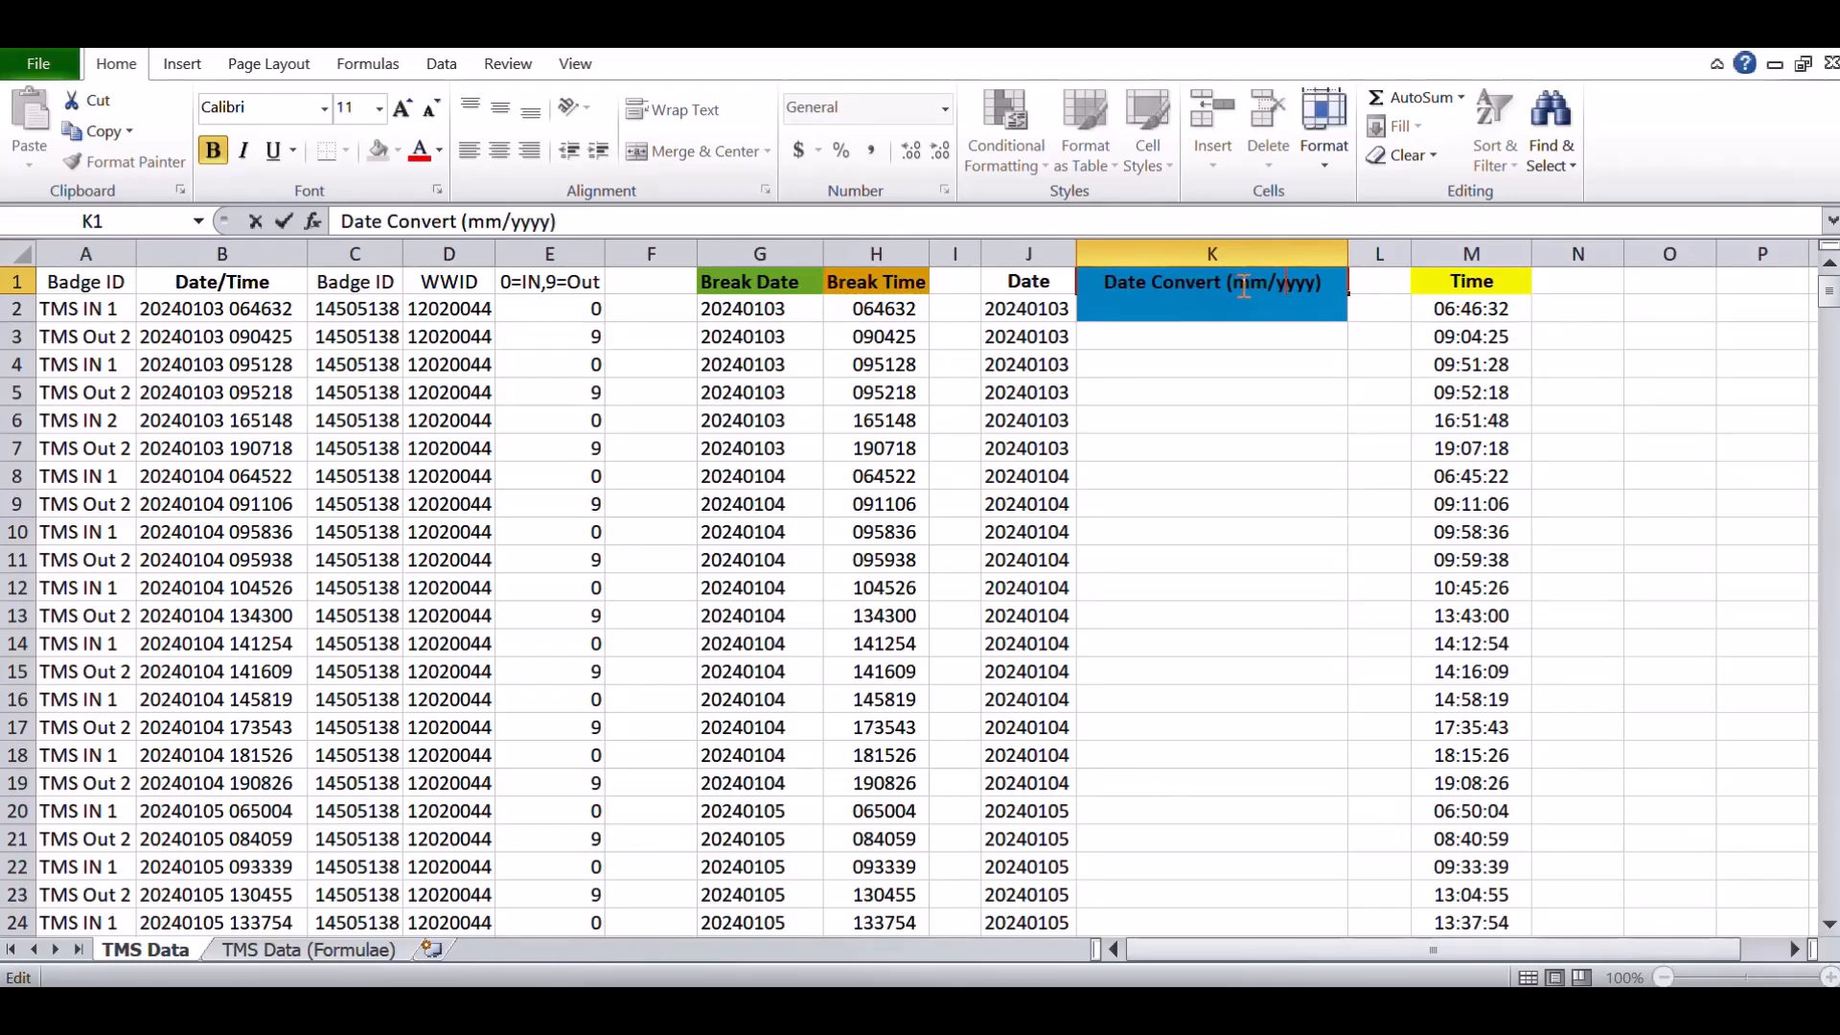
pyautogui.write('dd/')
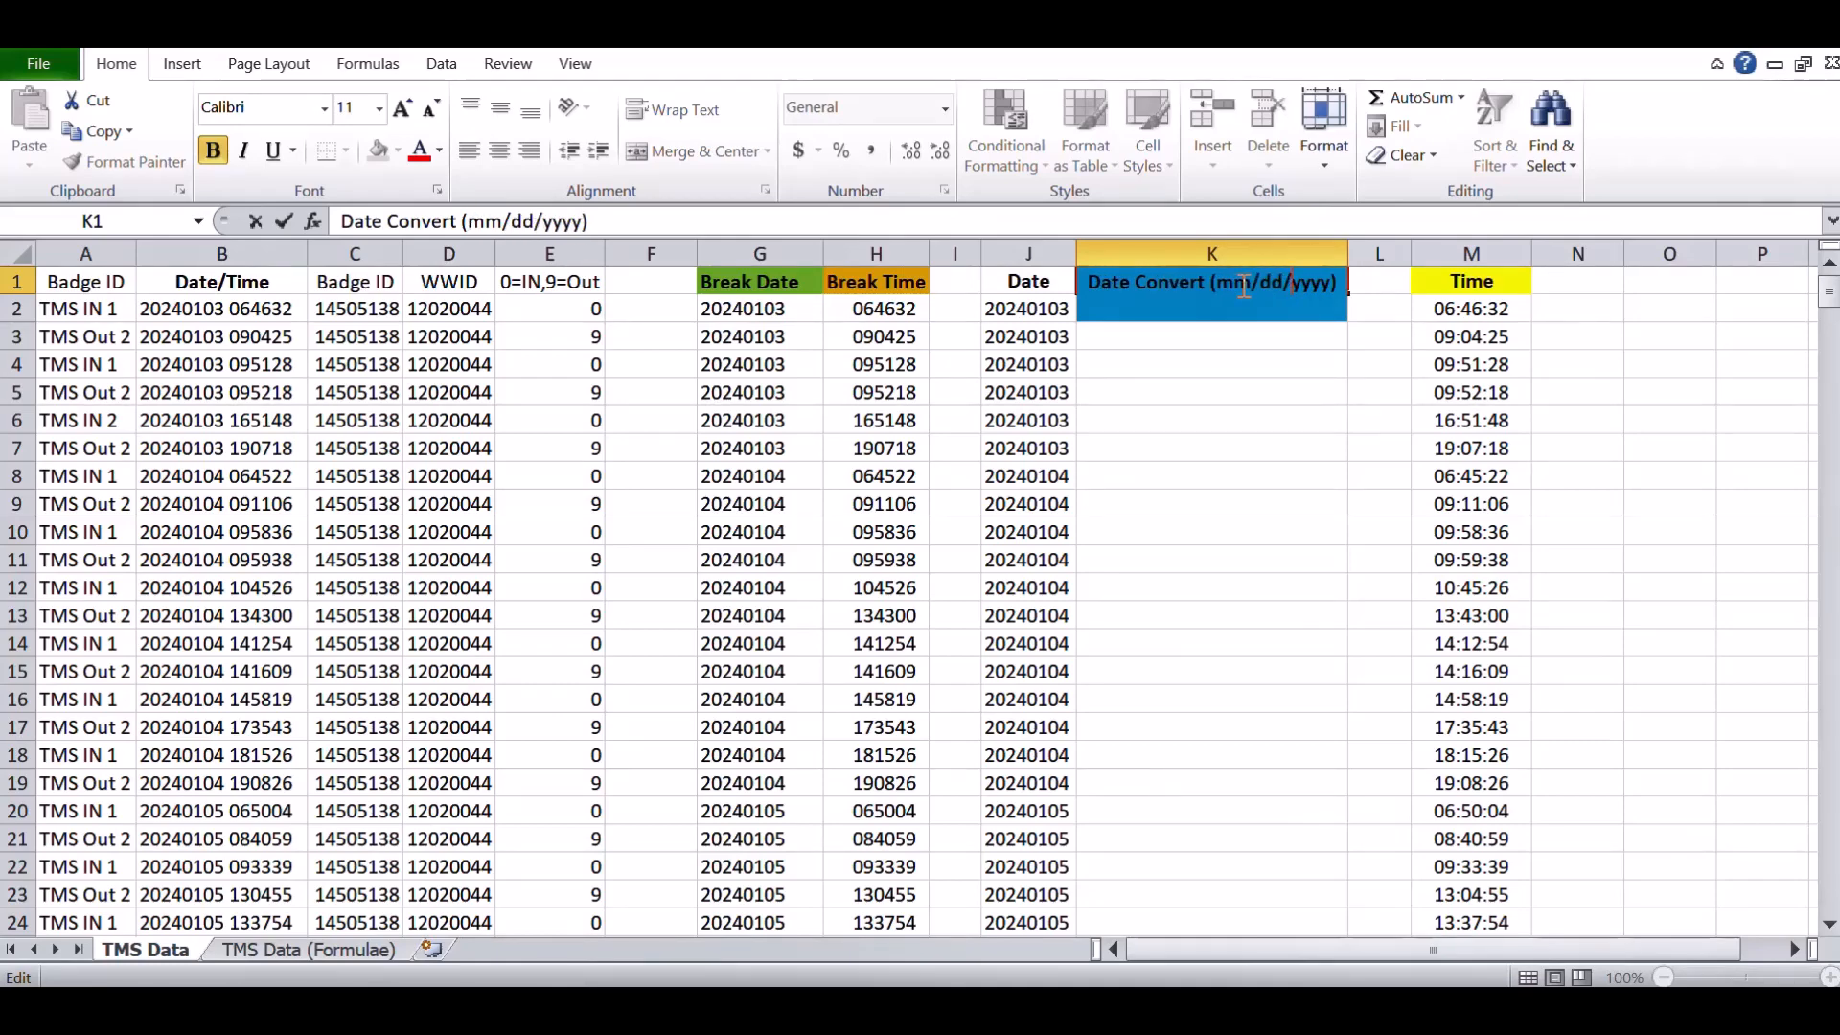
pyautogui.click(1241, 330)
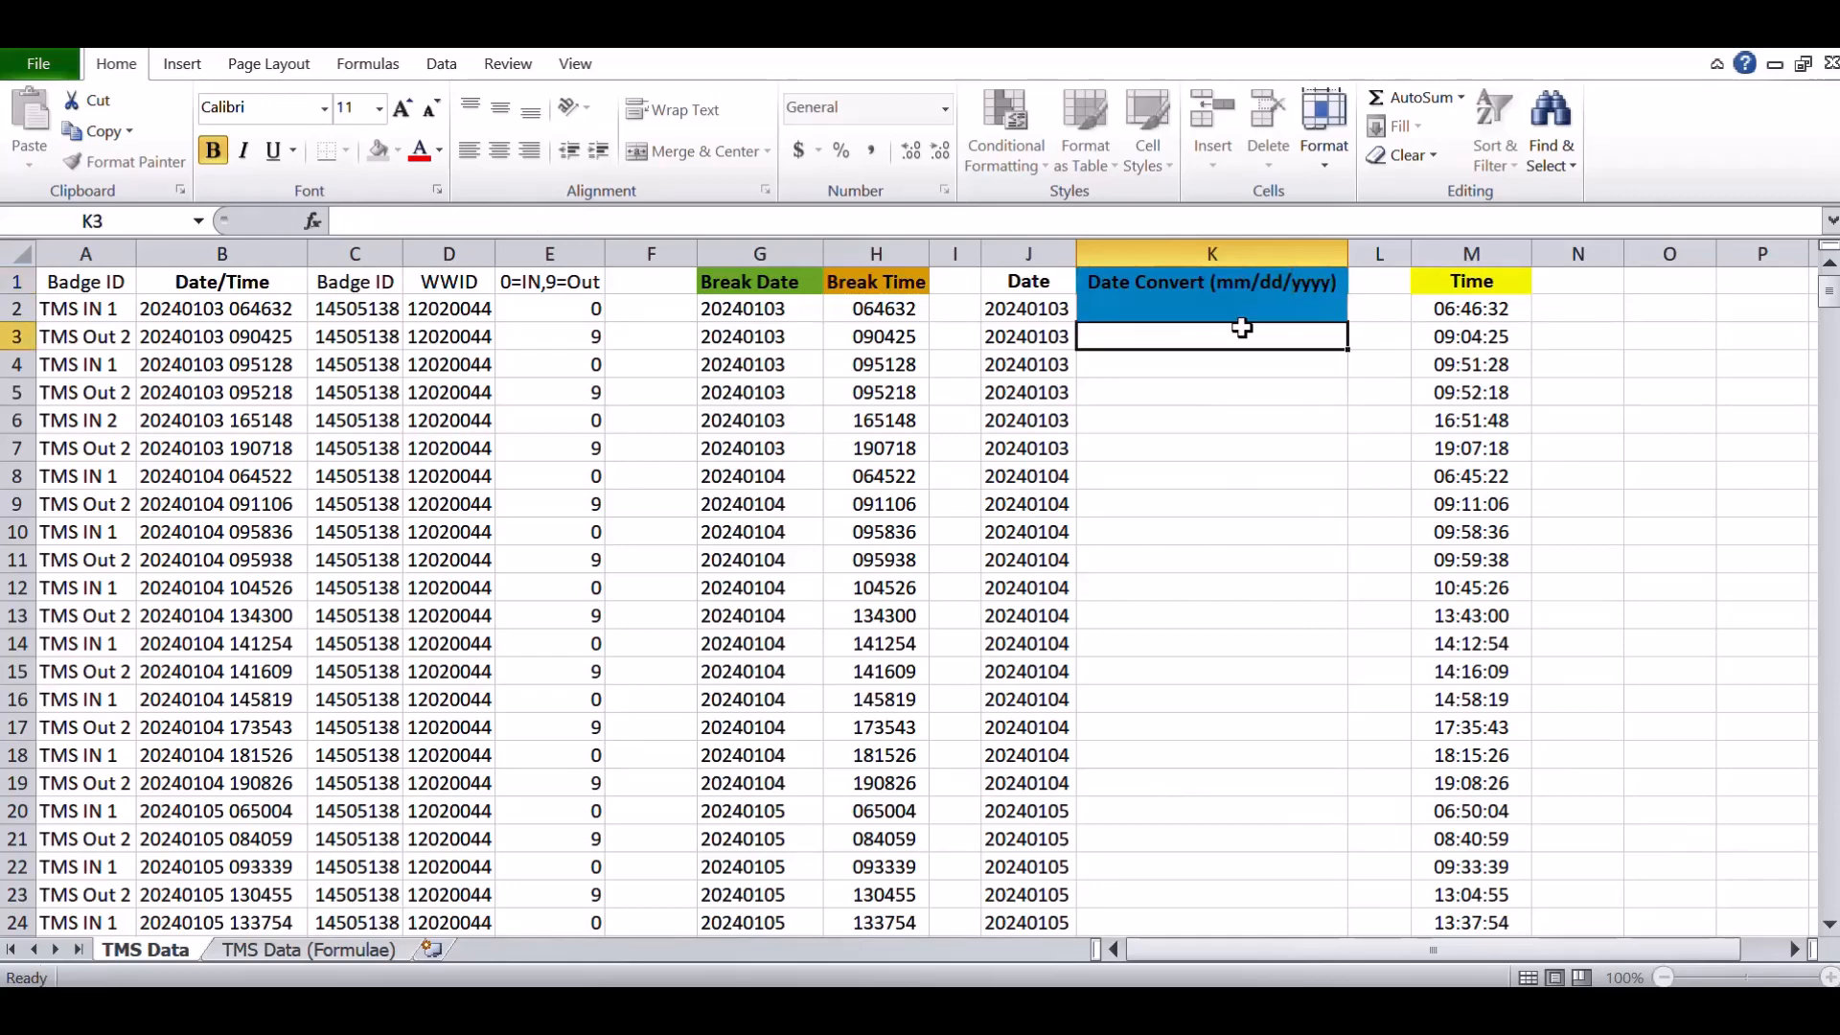
# - Enter =DATE(LEFT(J2,4),MID(J2,5,2),RIGHT(J2,2)) in the first Date Convert cell to build a real date from the Date value
pyautogui.click(1215, 305)
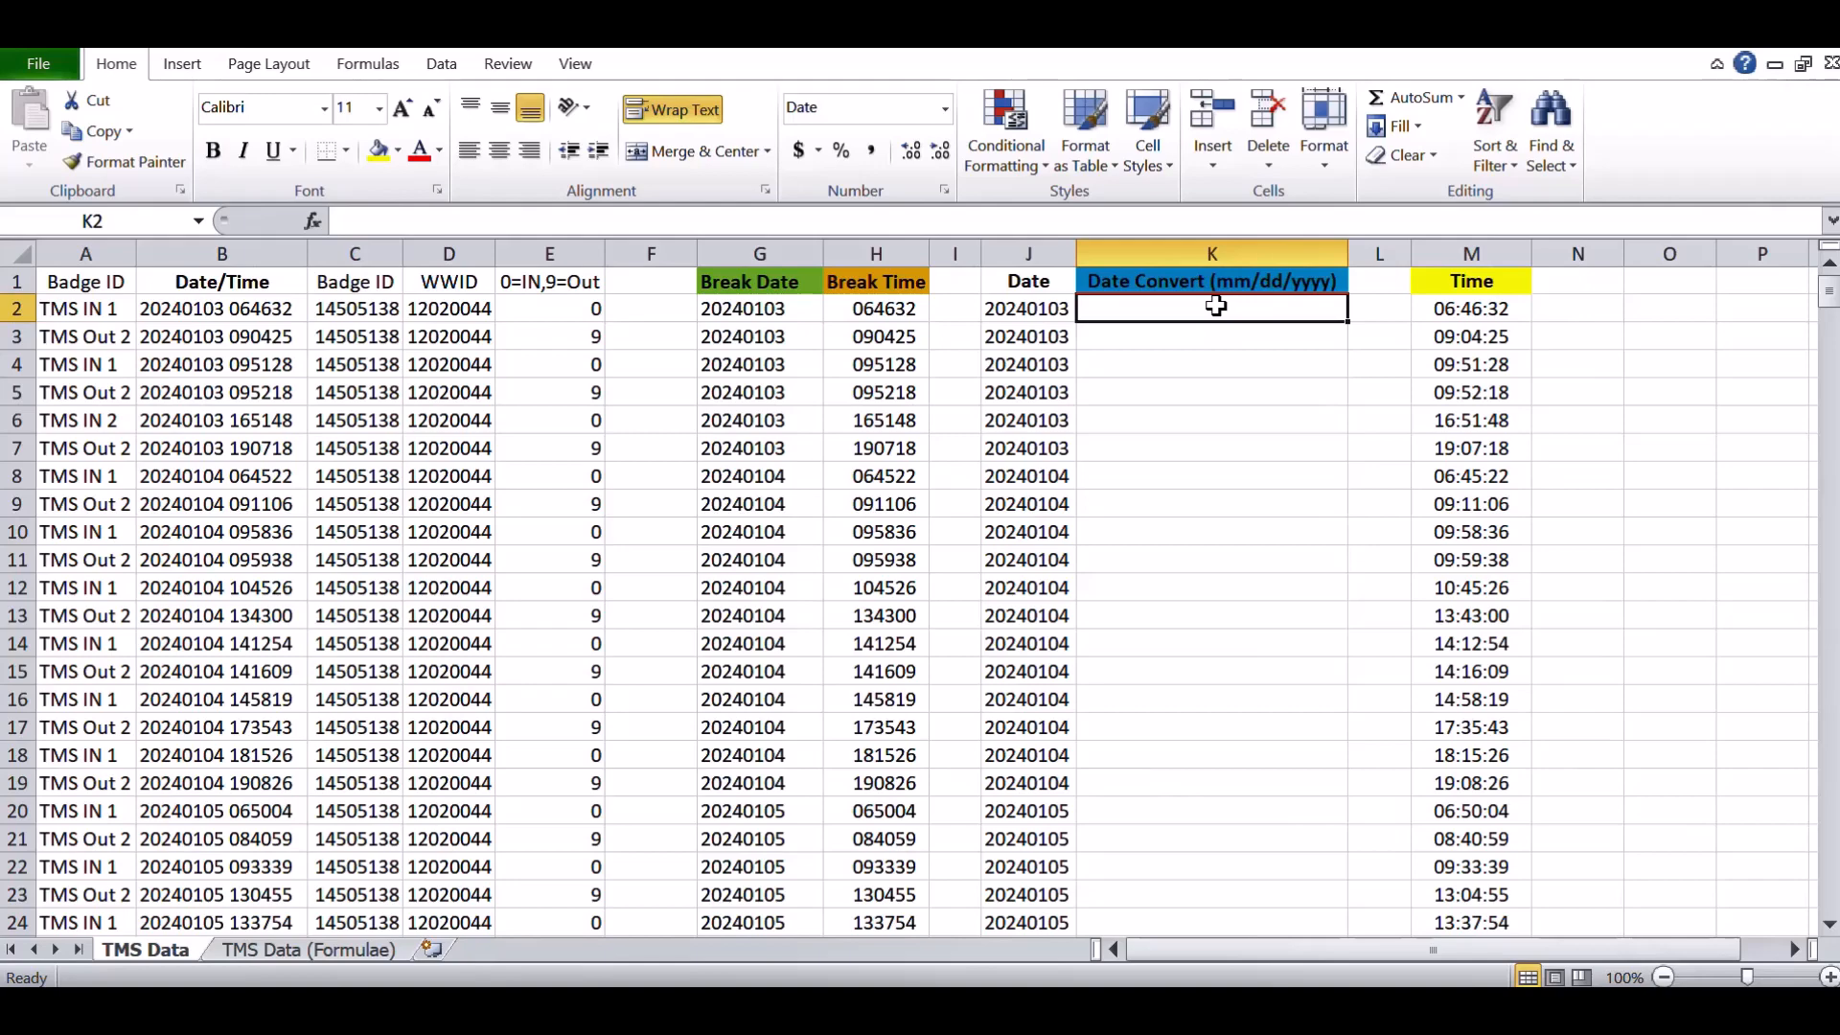
pyautogui.write('=date(')
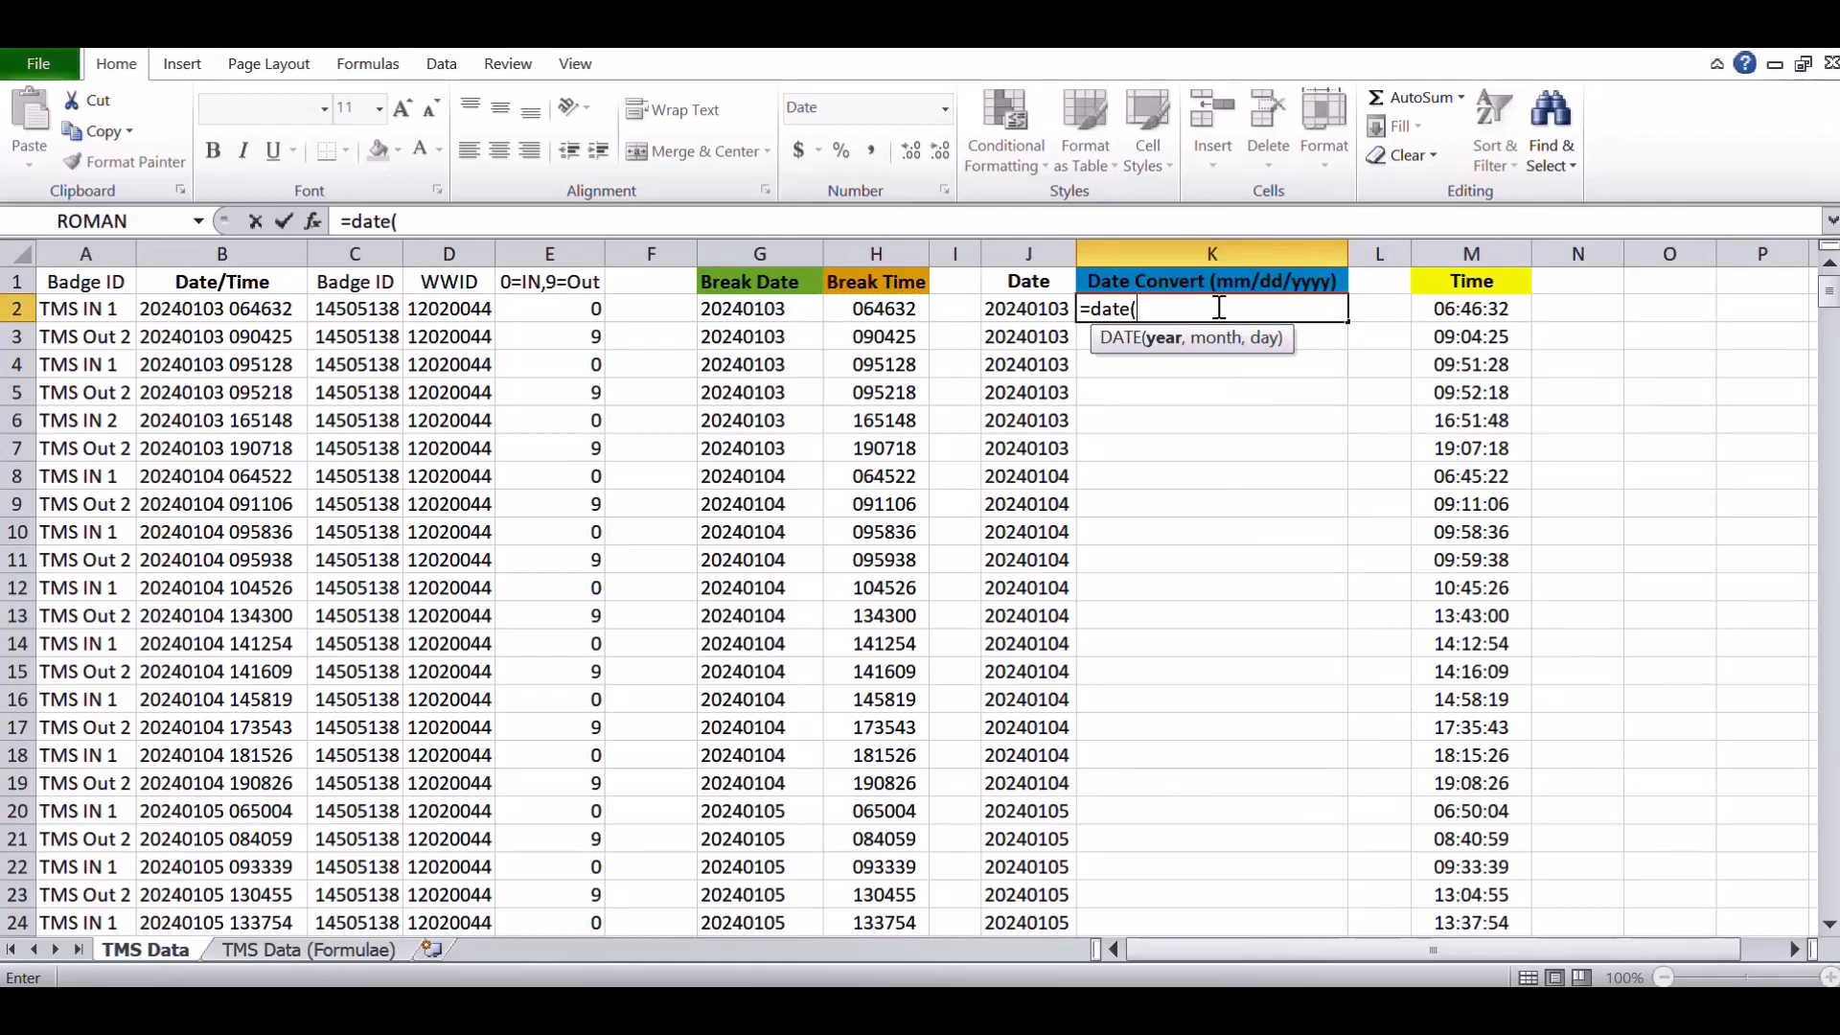
pyautogui.write('left(')
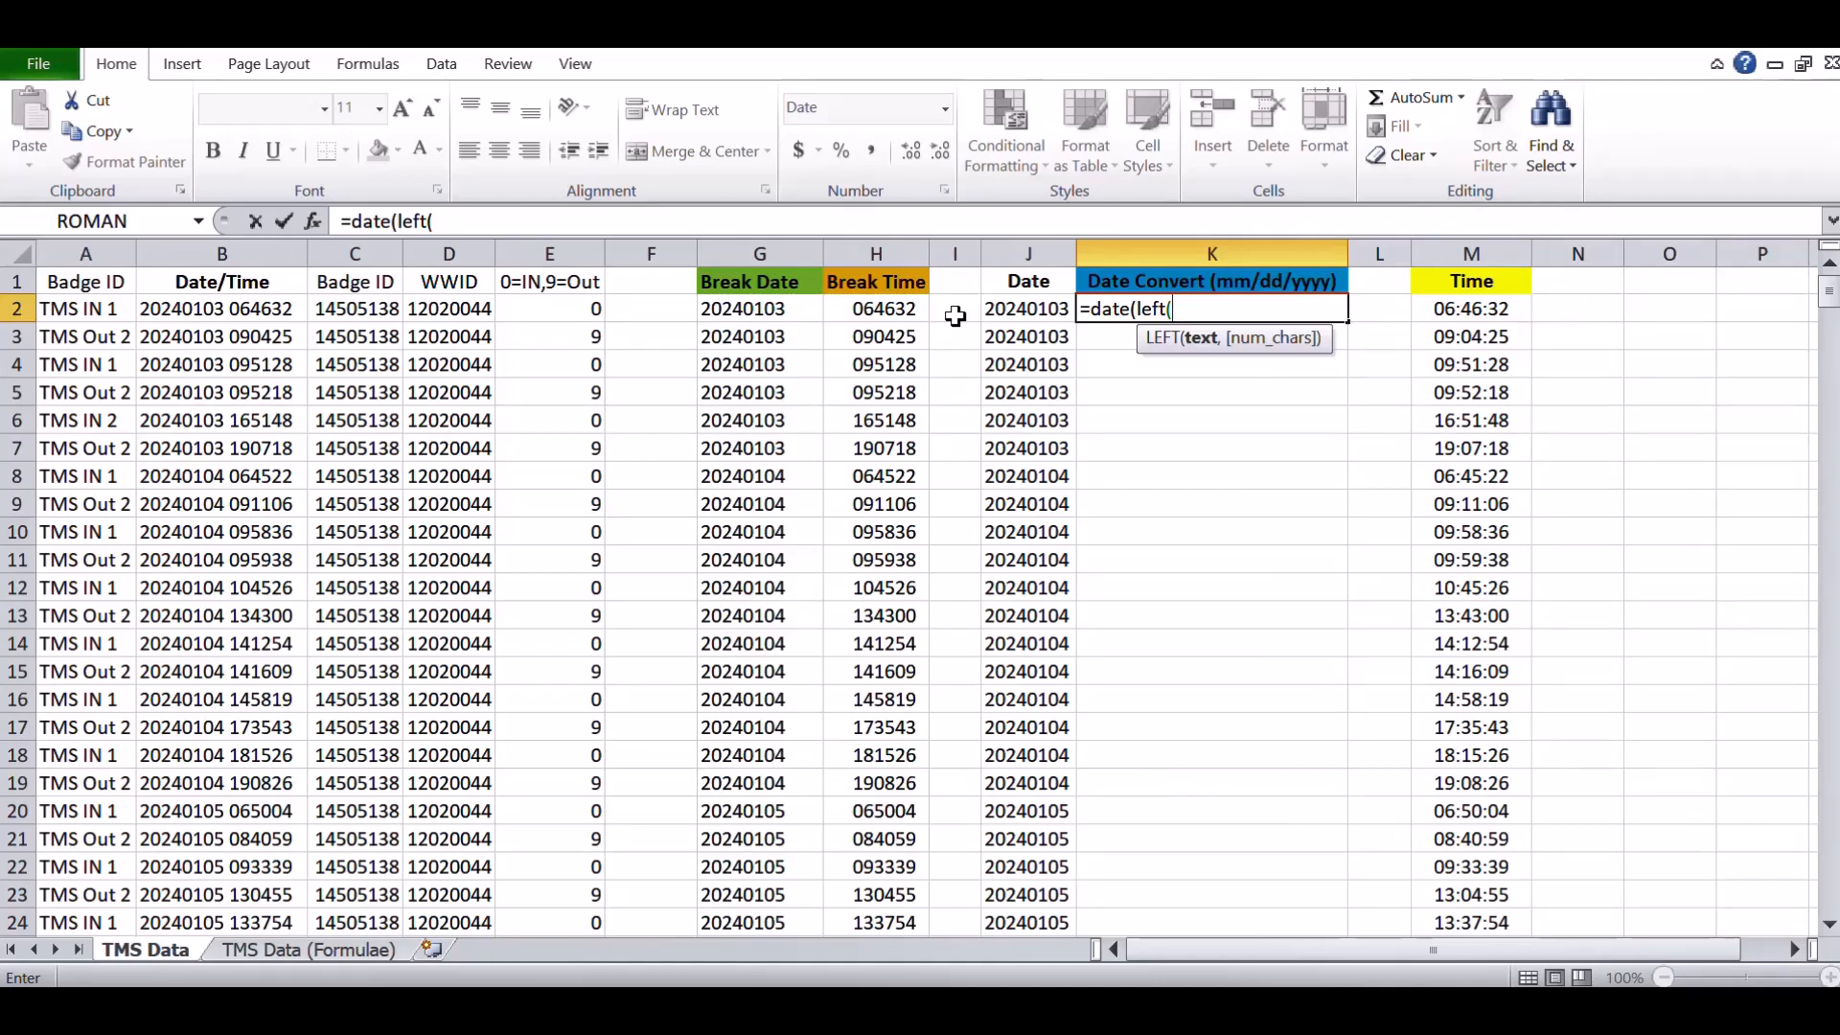
pyautogui.click(1019, 314)
pyautogui.write(',')
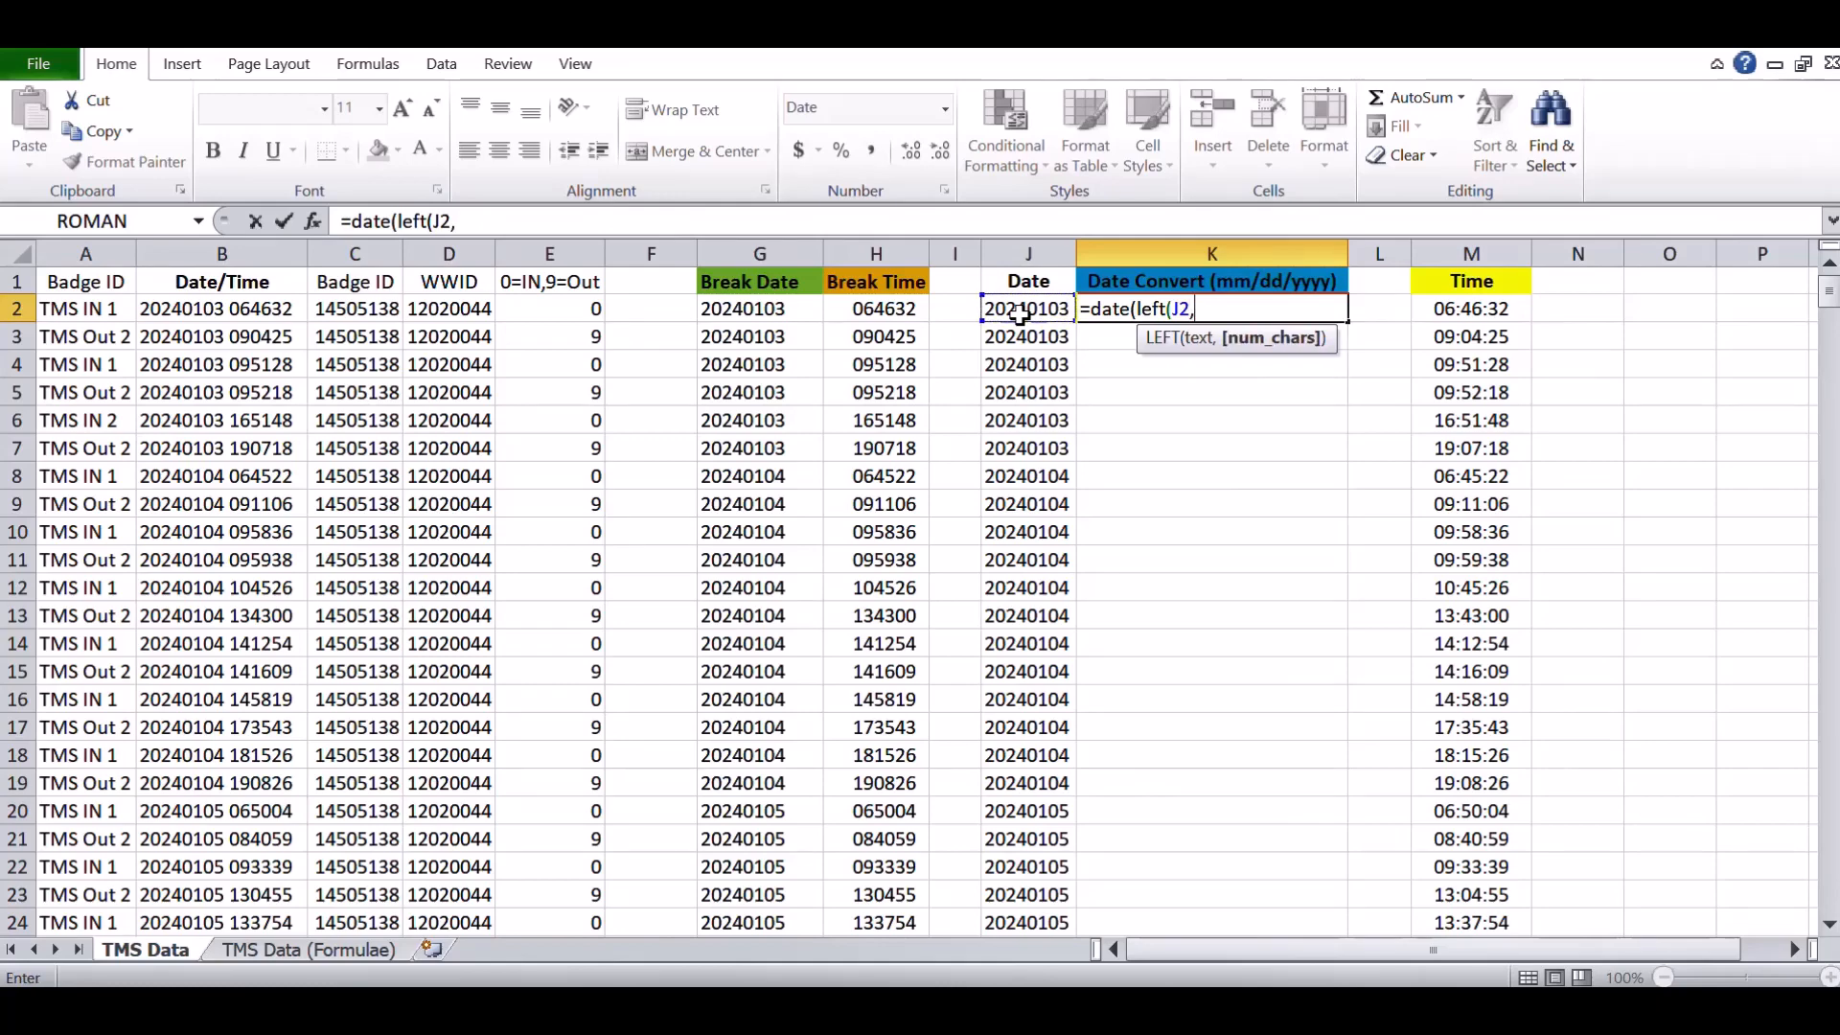
pyautogui.write('4),mid')
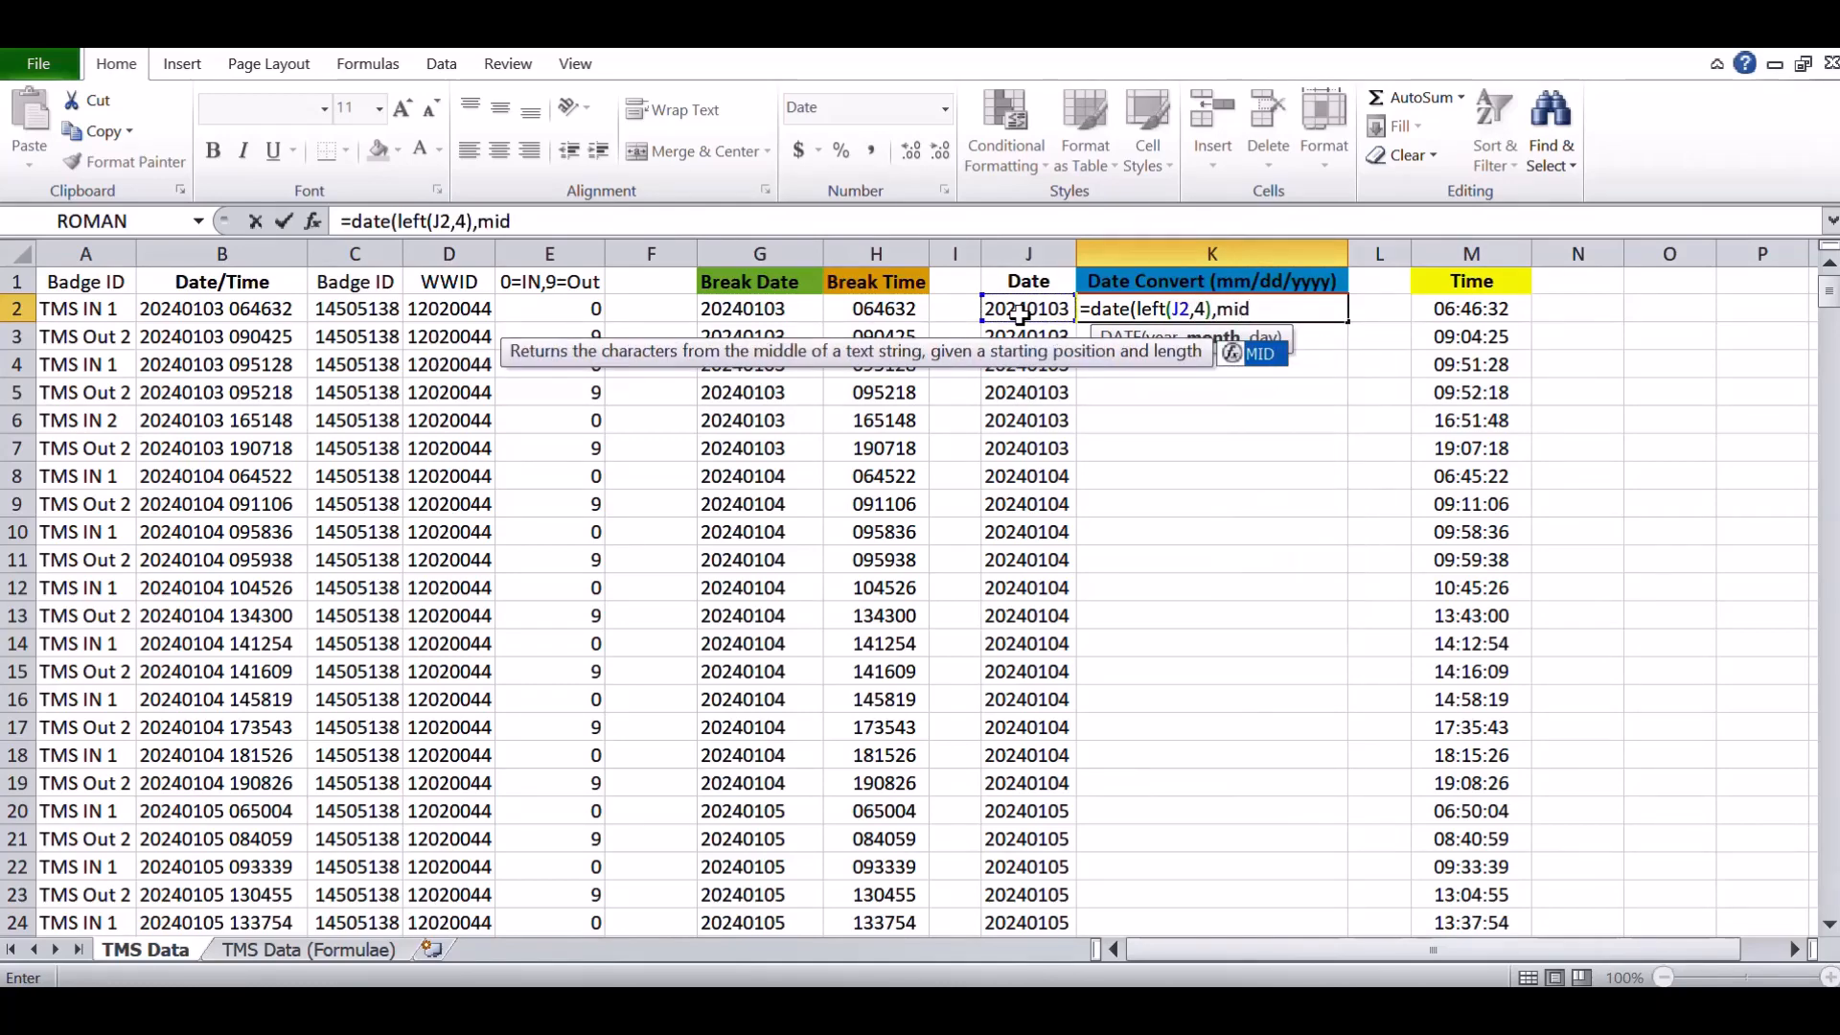
pyautogui.write('(')
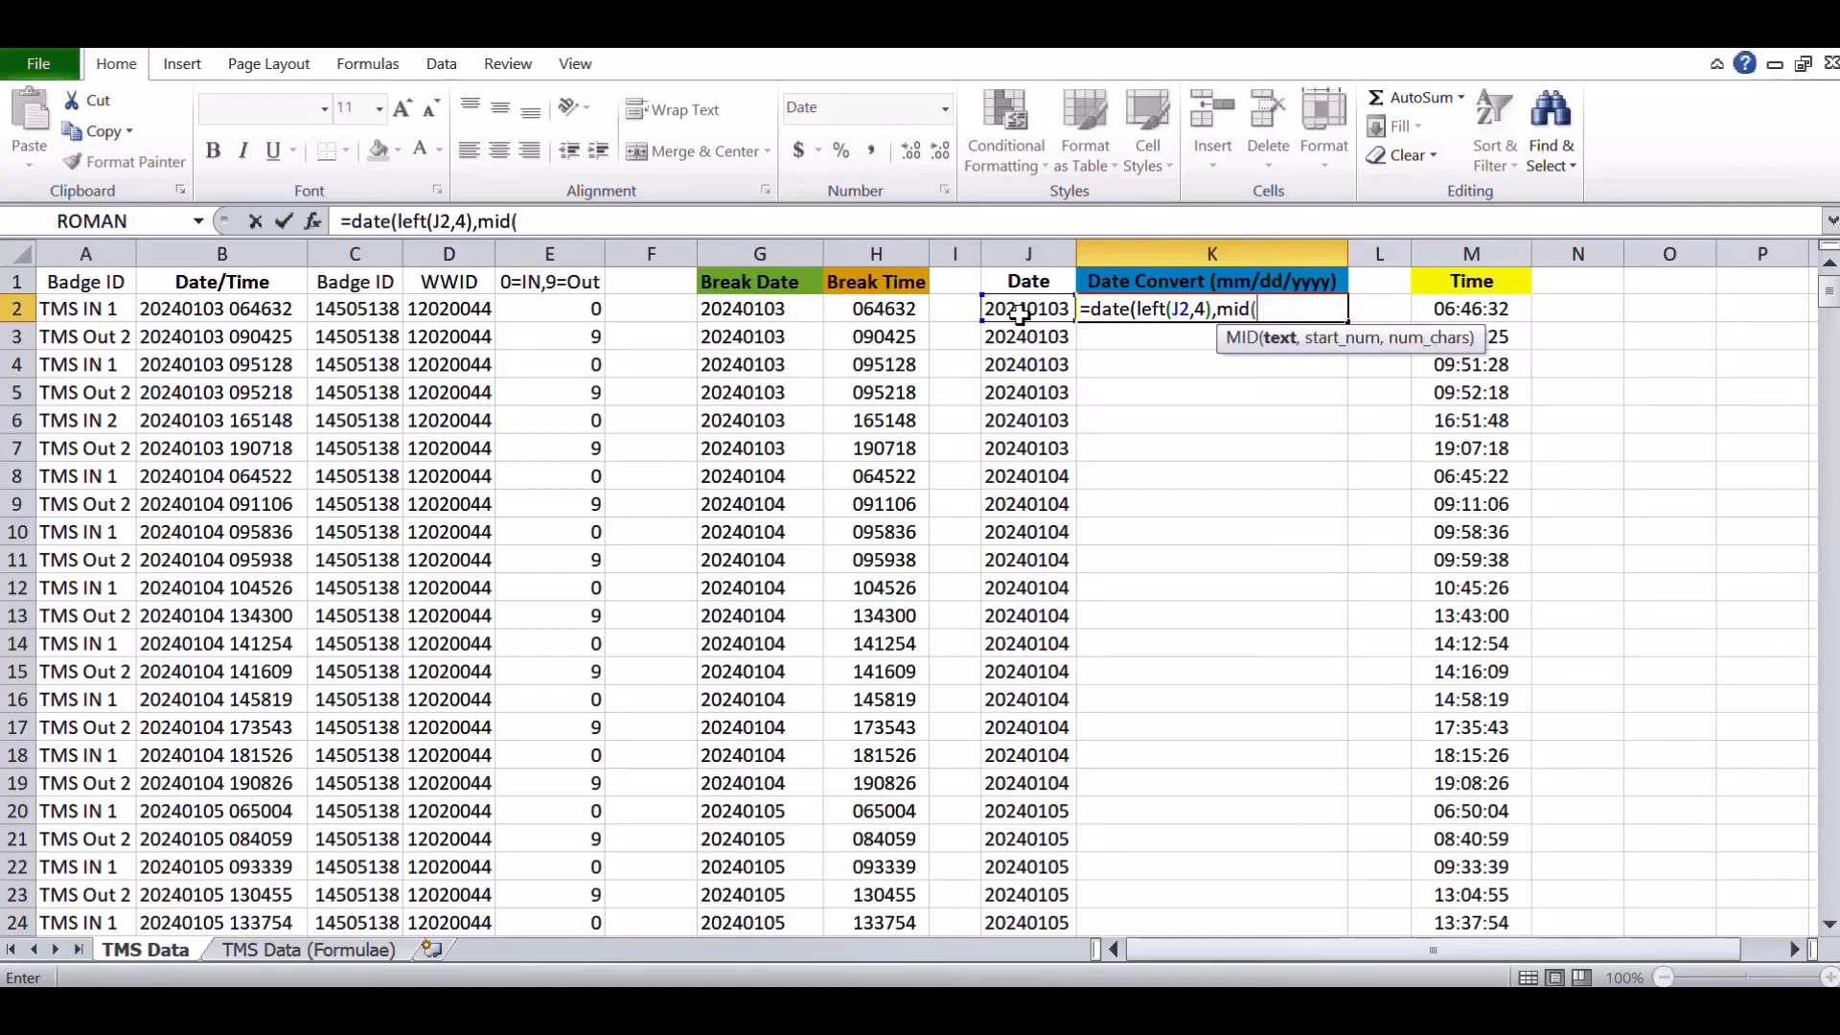
pyautogui.click(1019, 313)
pyautogui.write(',5')
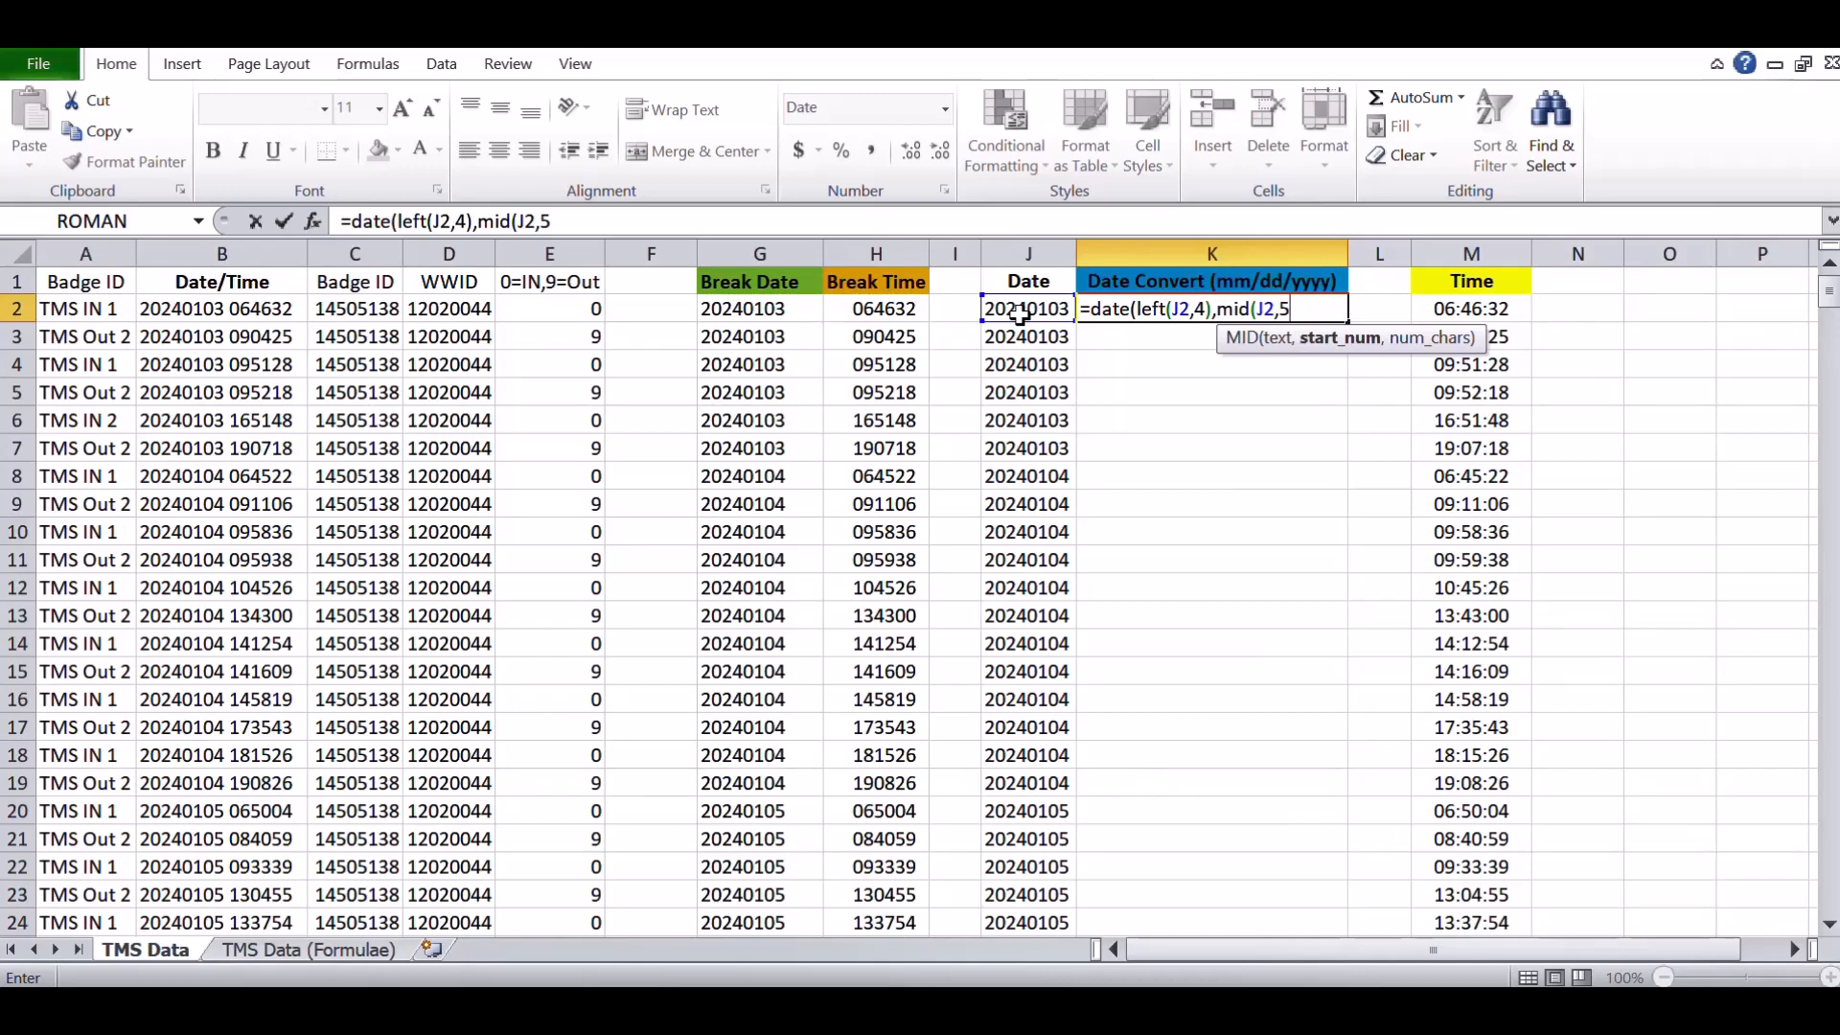
pyautogui.write(',')
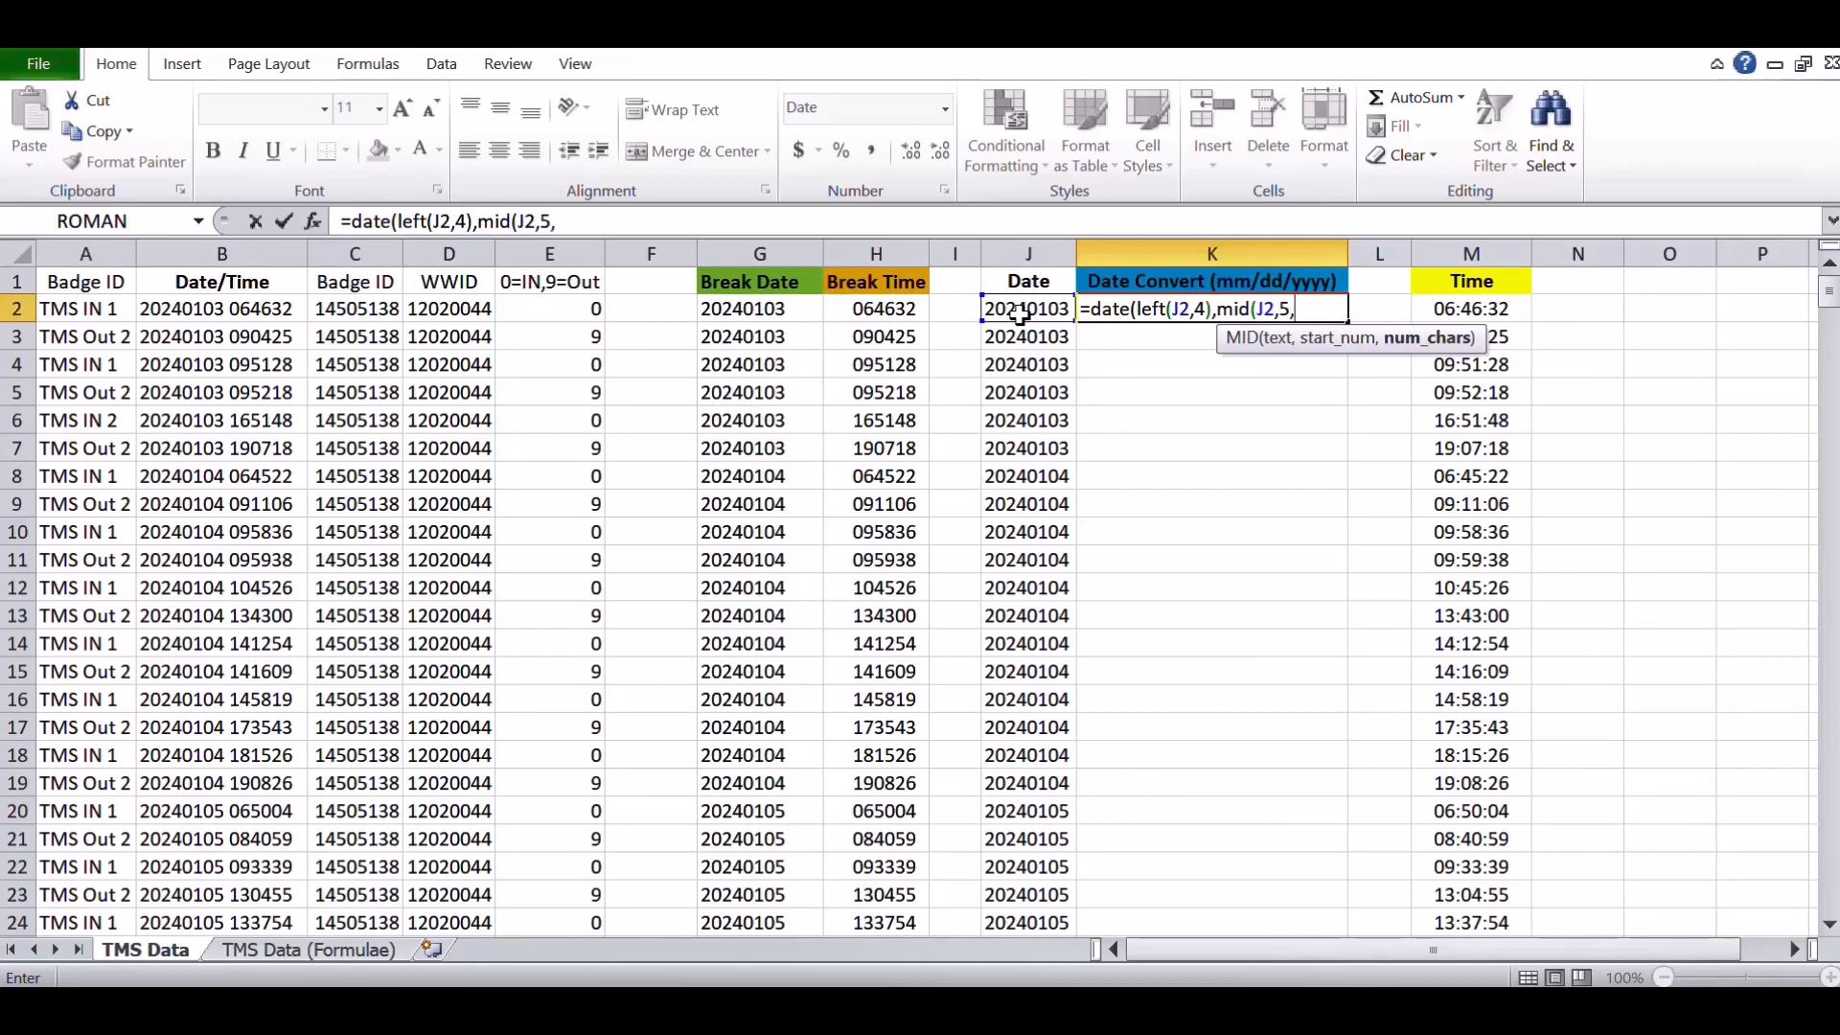
pyautogui.write('2)')
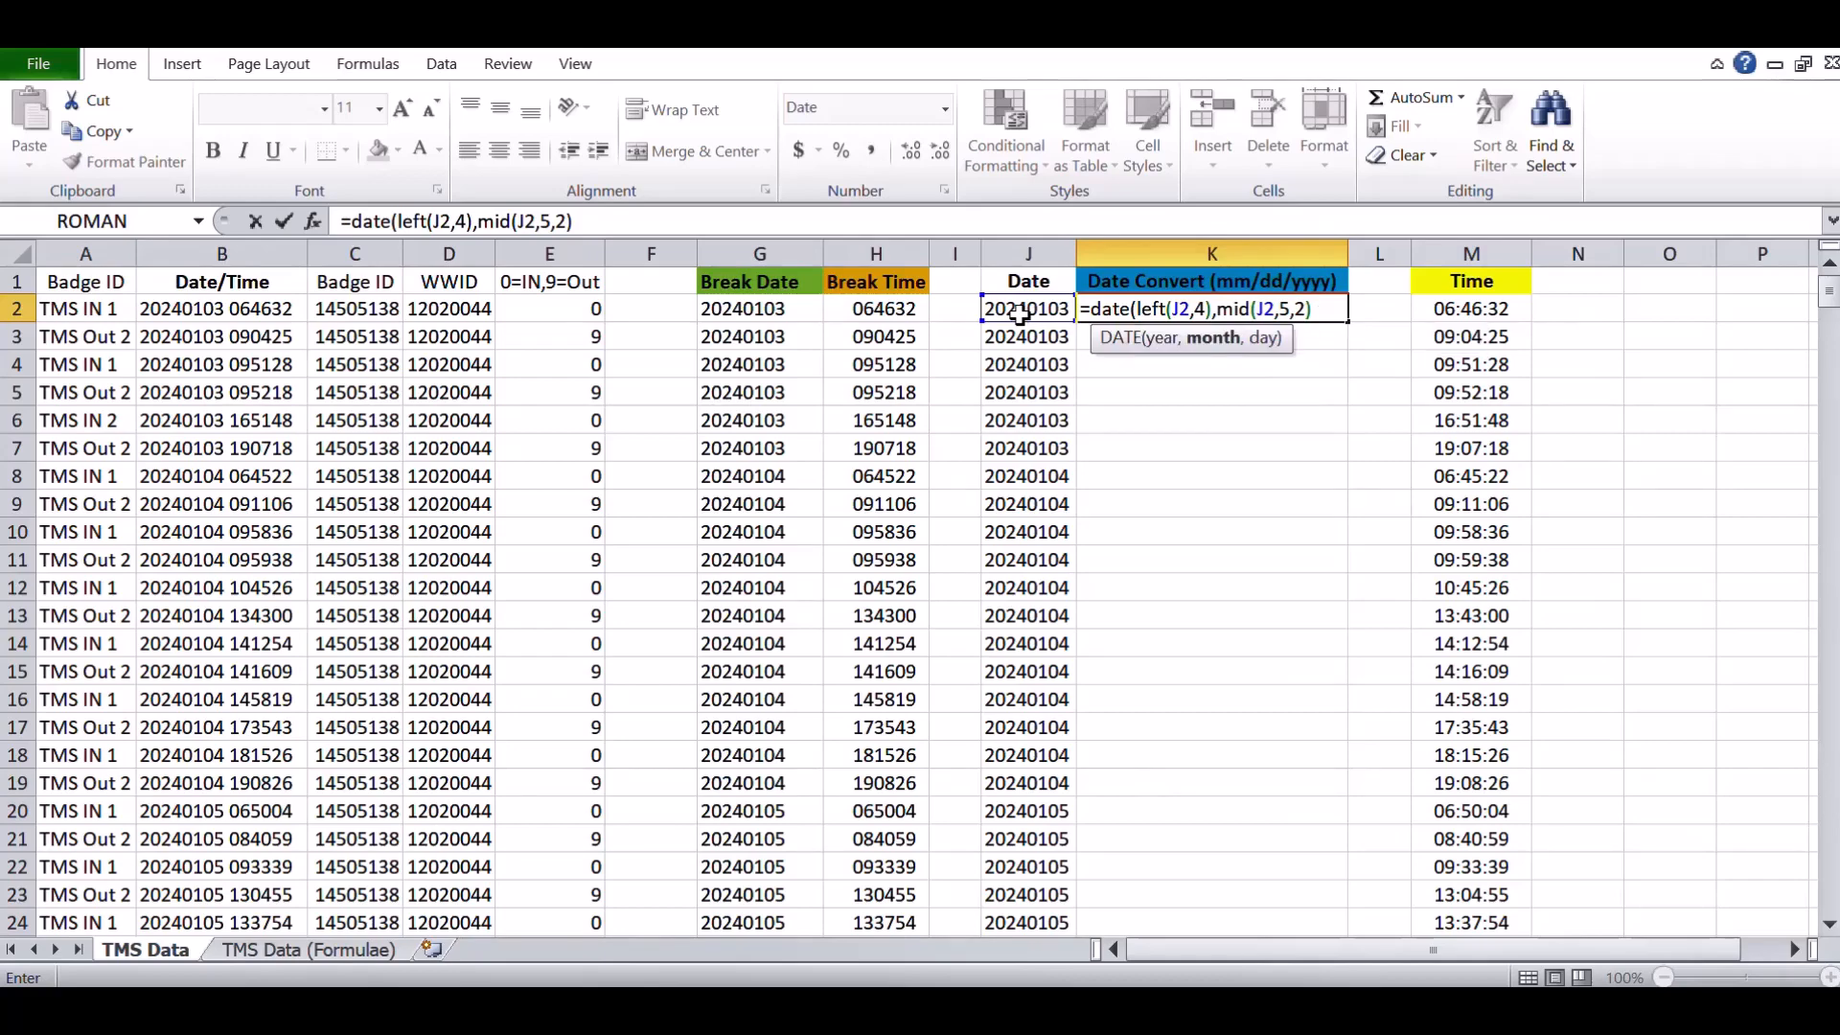
pyautogui.write(',right')
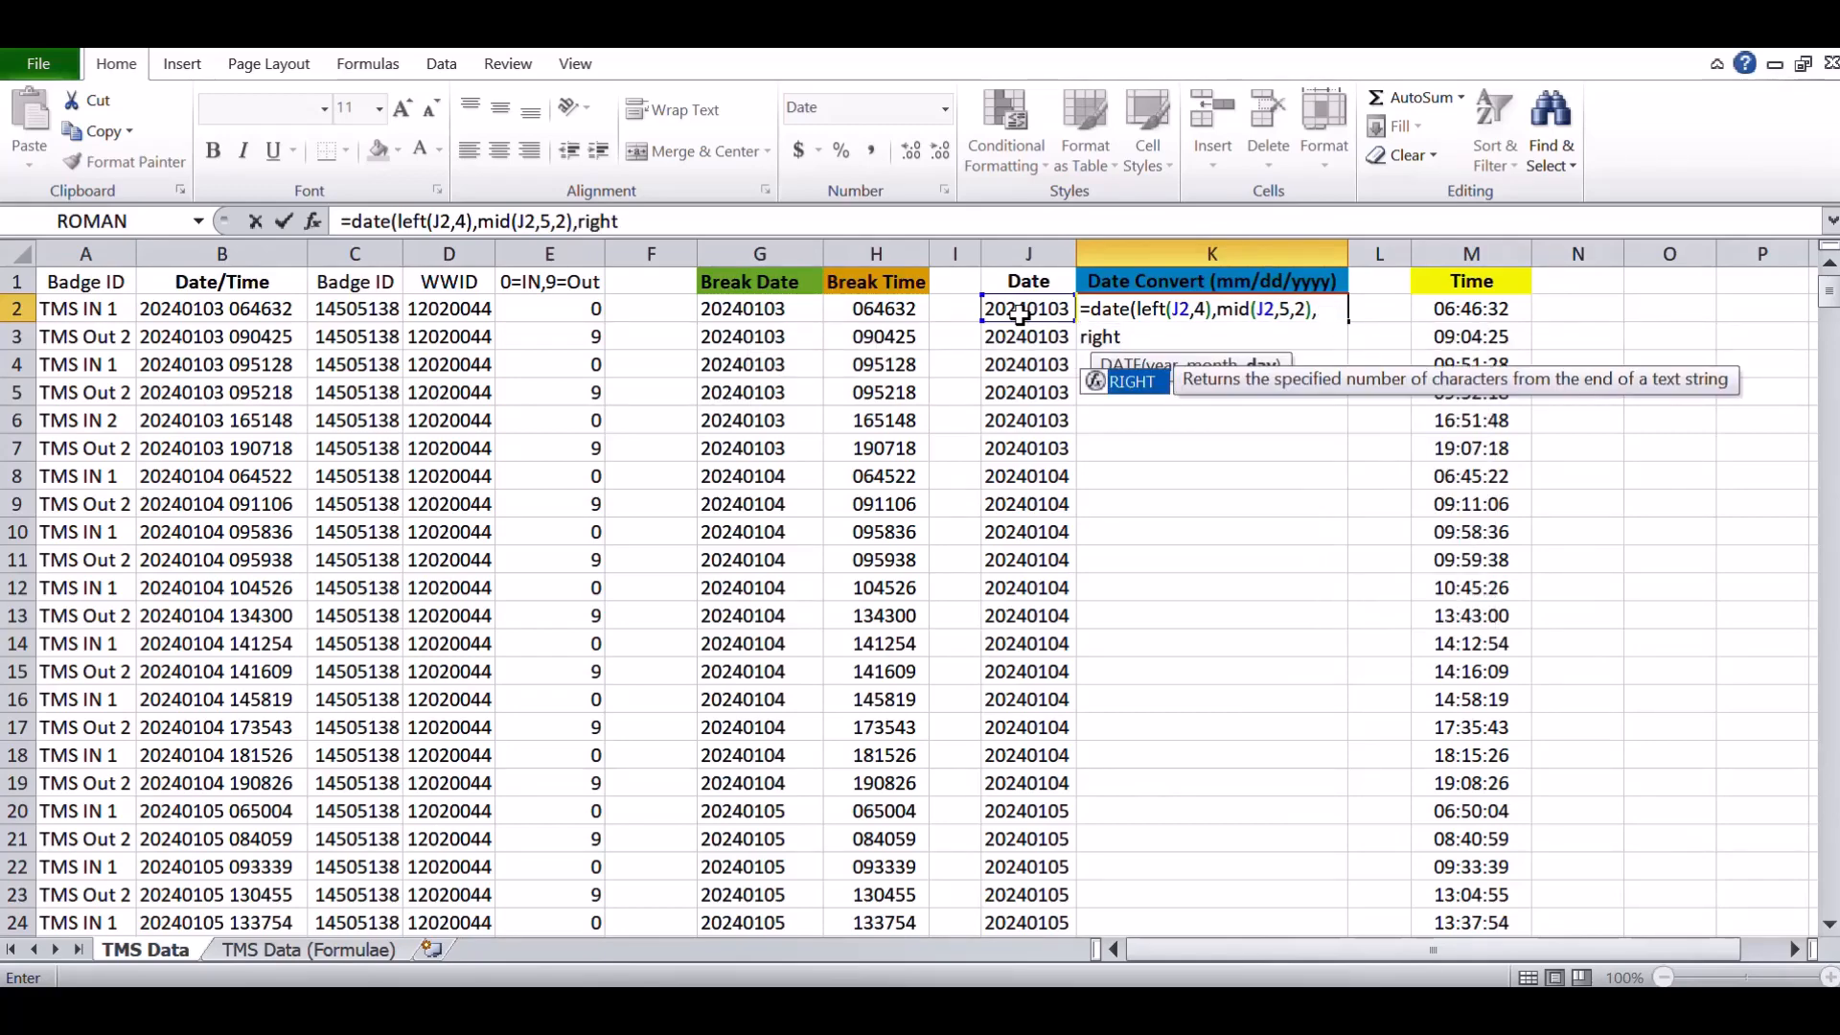
pyautogui.write('(')
pyautogui.click(1020, 311)
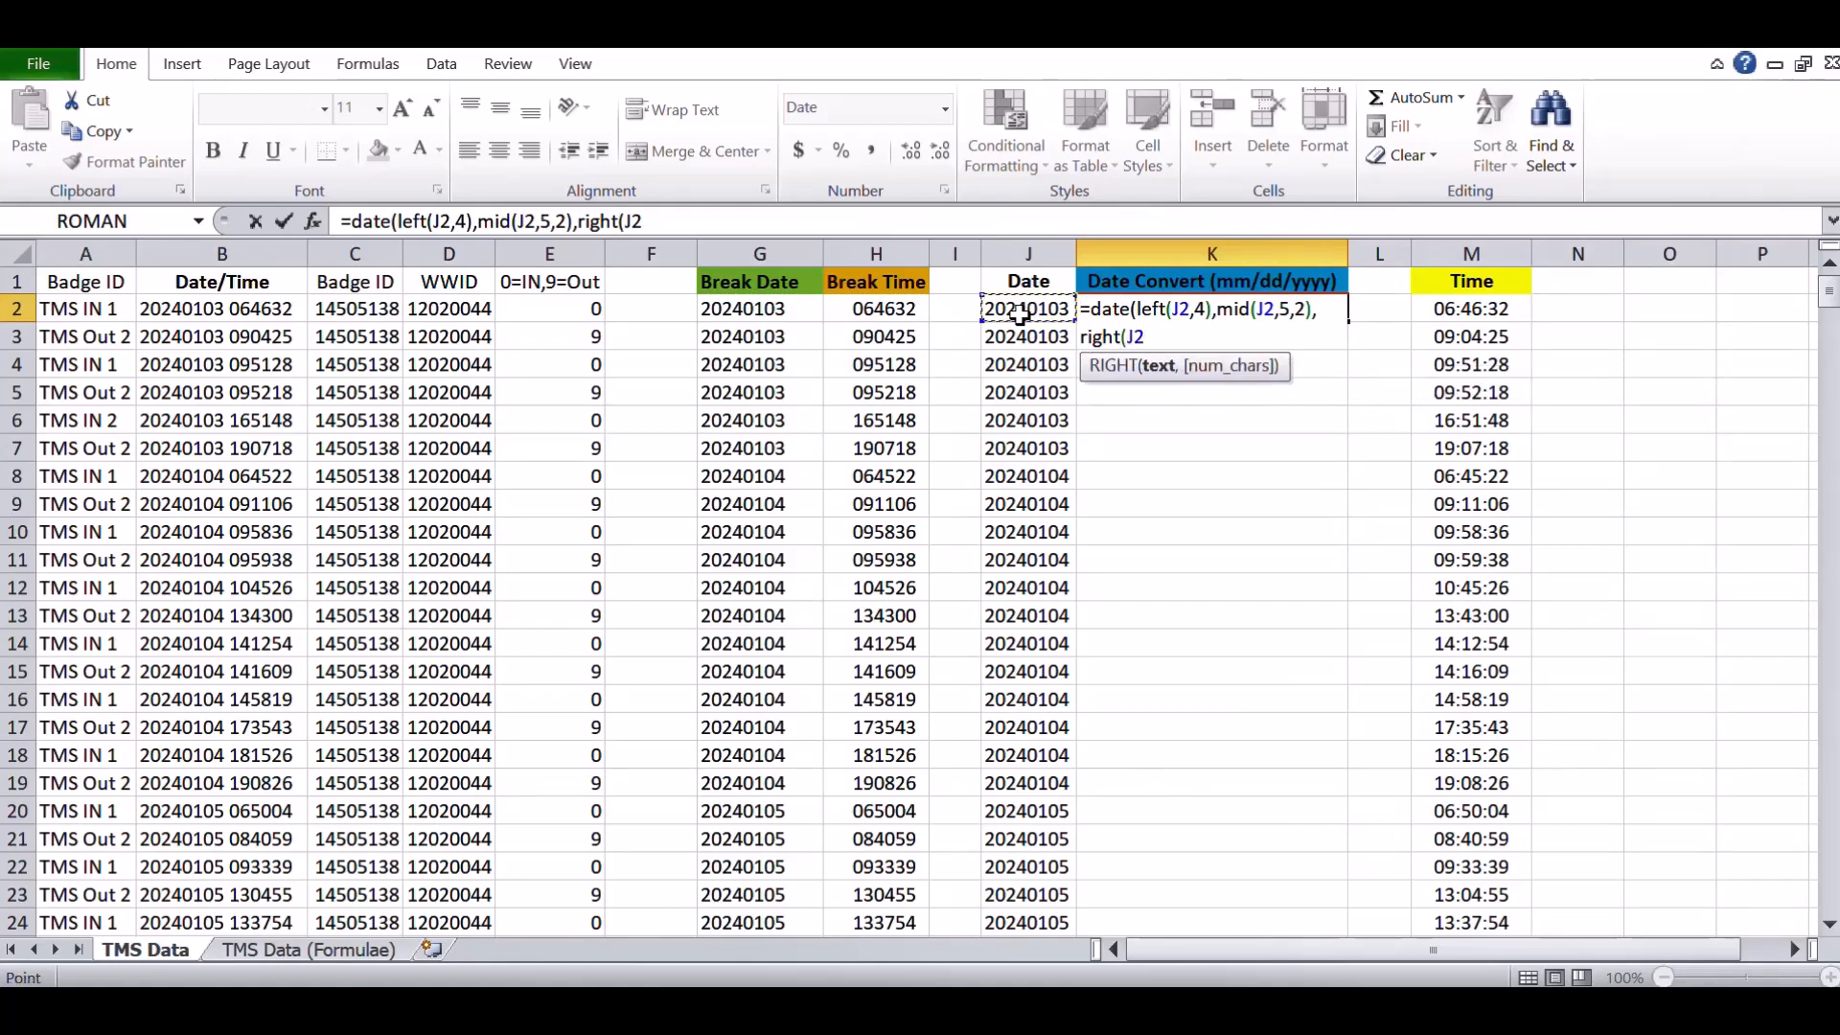
pyautogui.write(',2)')
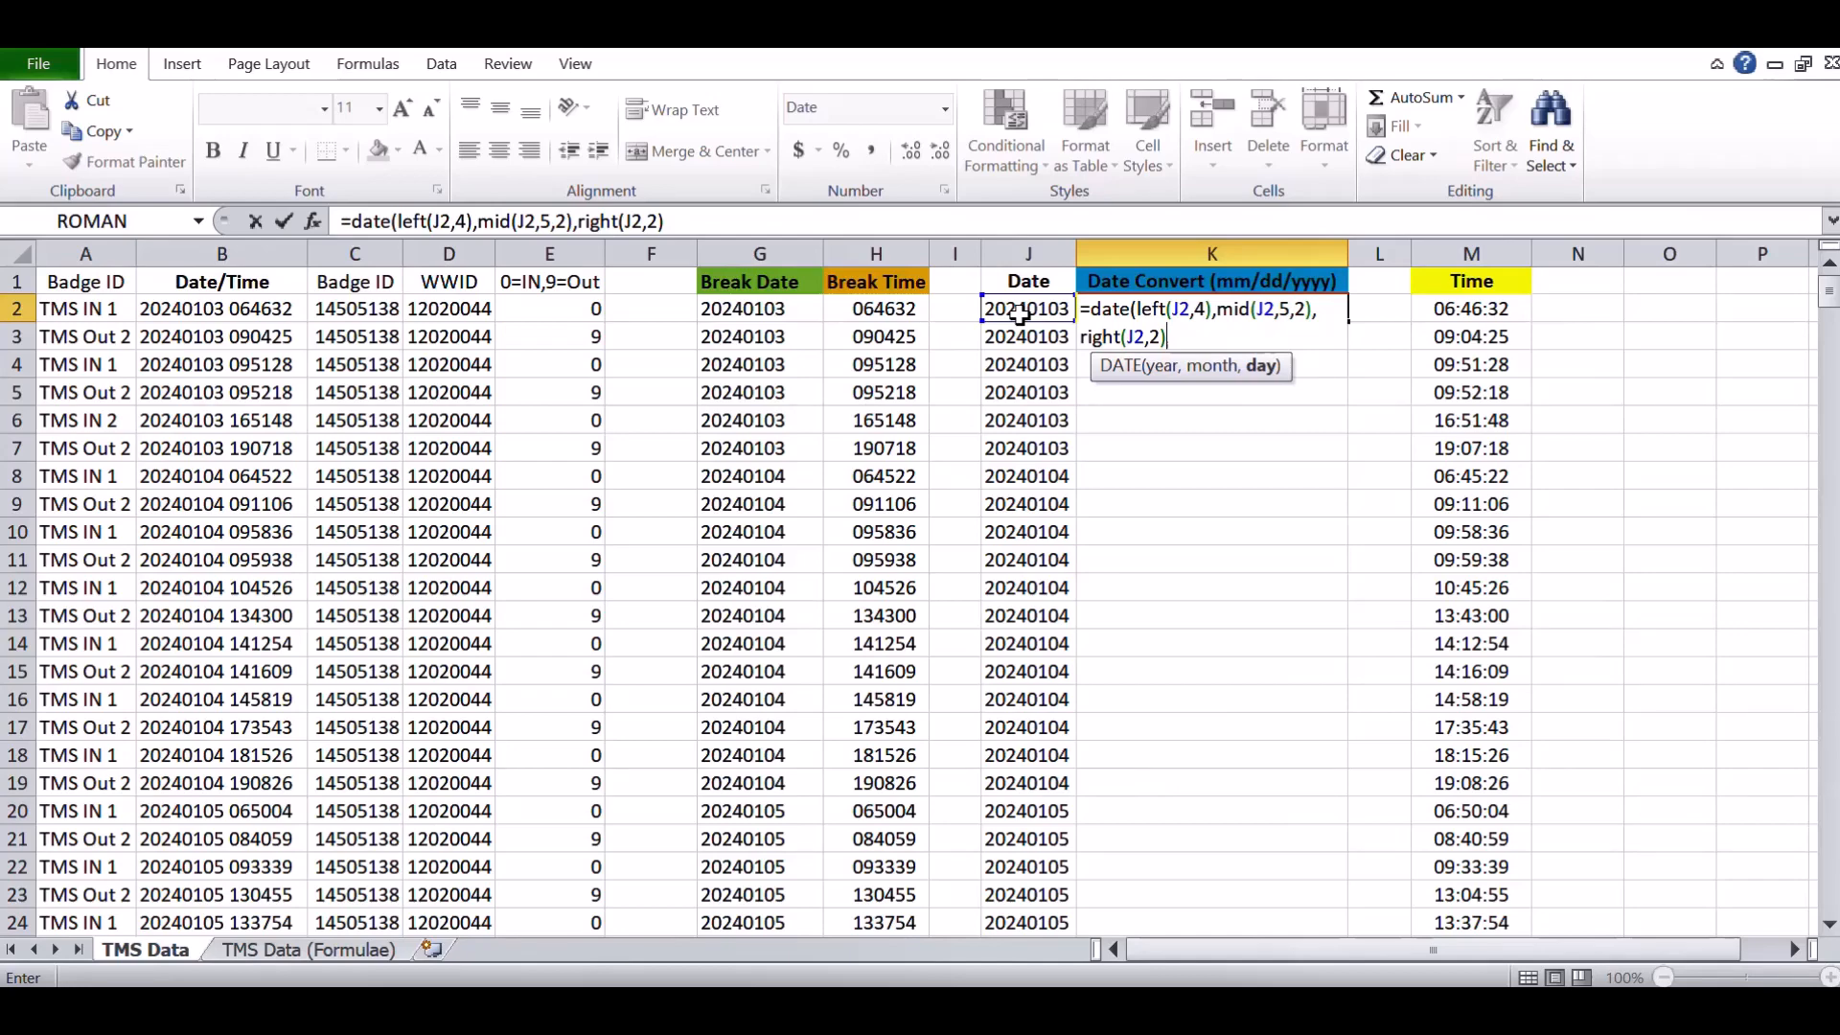
pyautogui.write(')')
pyautogui.press('Return')
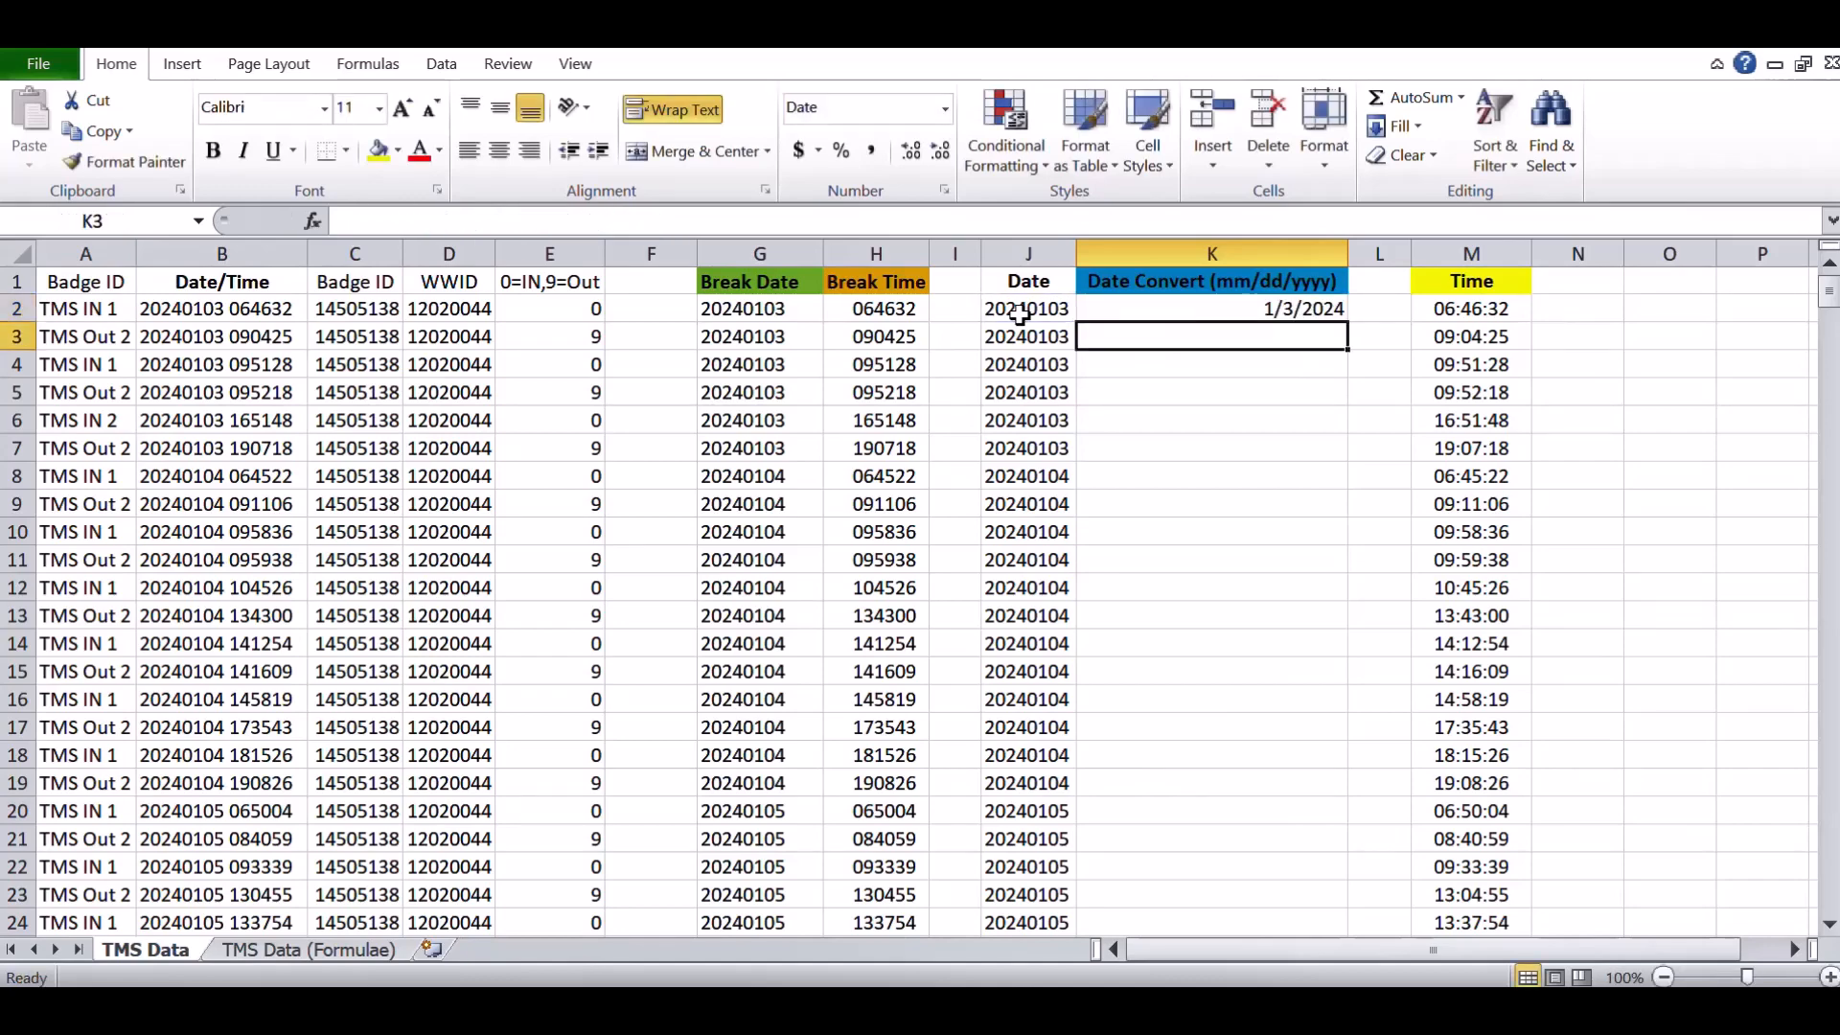
# - Fill the Date Convert formula down the whole column
pyautogui.click(1173, 309)
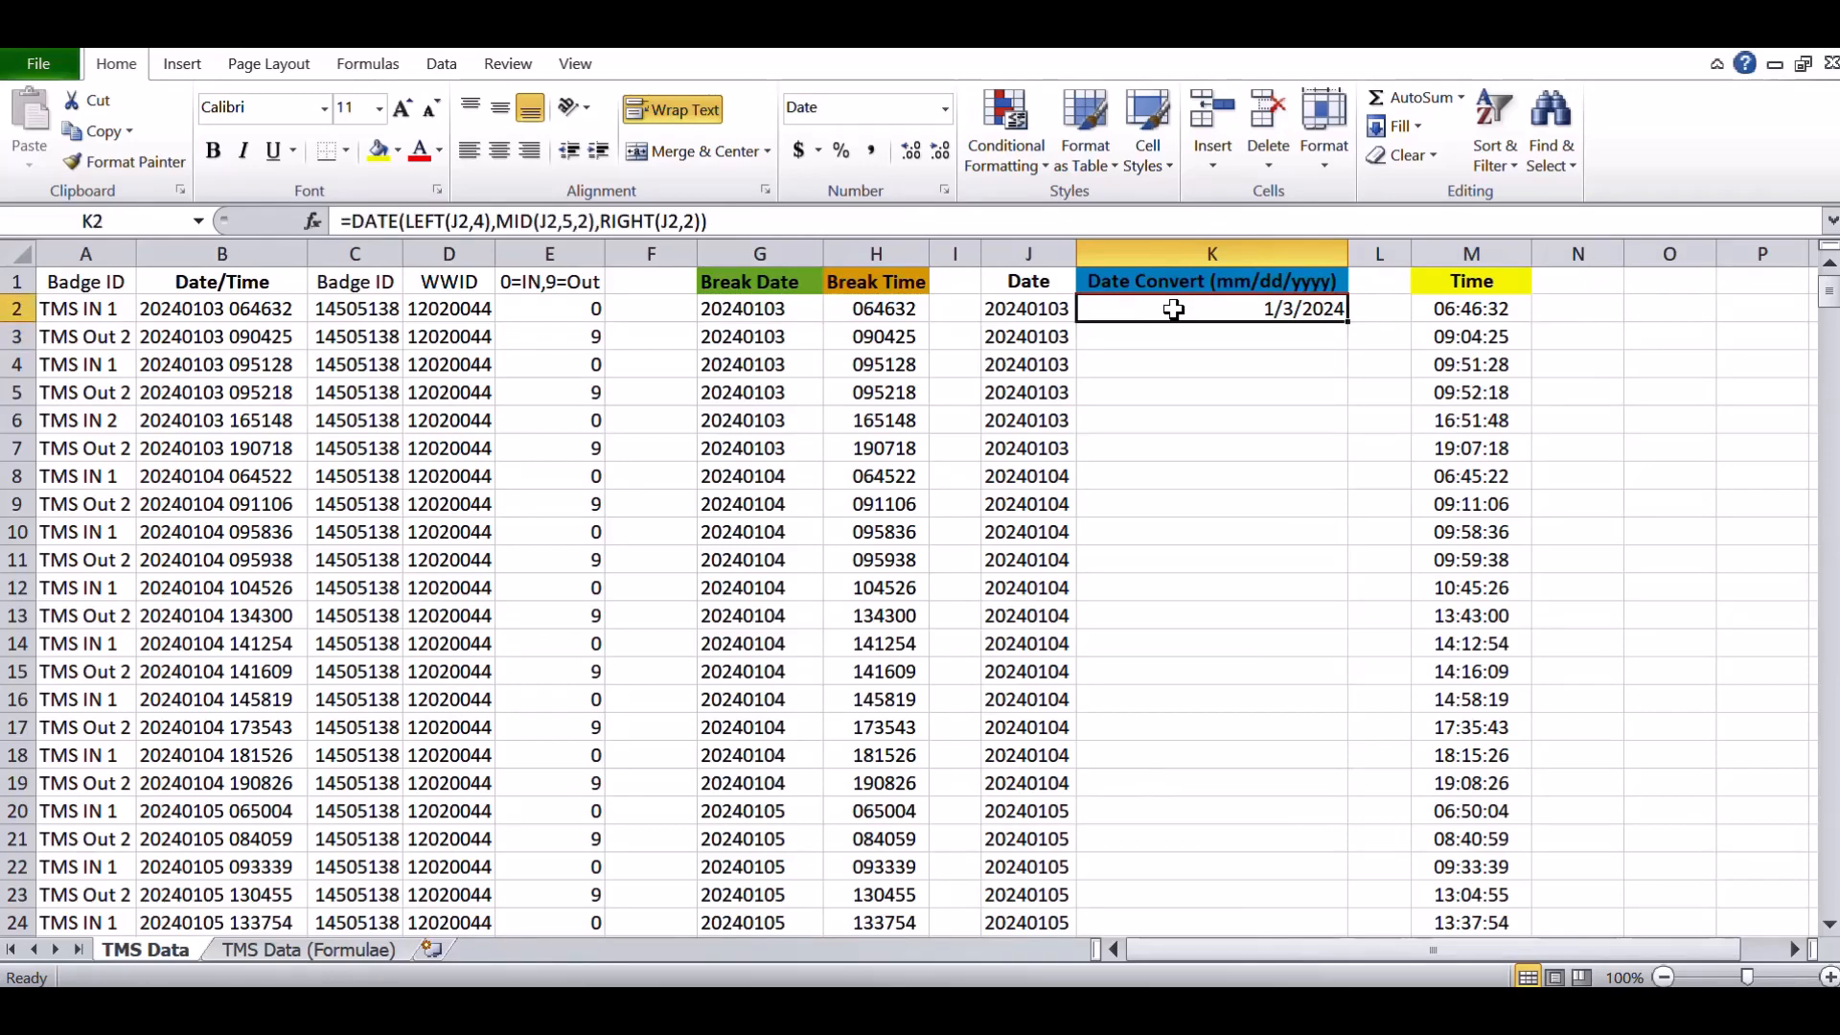
pyautogui.moveTo(1347, 323)
pyautogui.mouseDown()
pyautogui.moveTo(1327, 474)
pyautogui.moveTo(1335, 309)
pyautogui.mouseUp()
pyautogui.doubleClick(1347, 323)
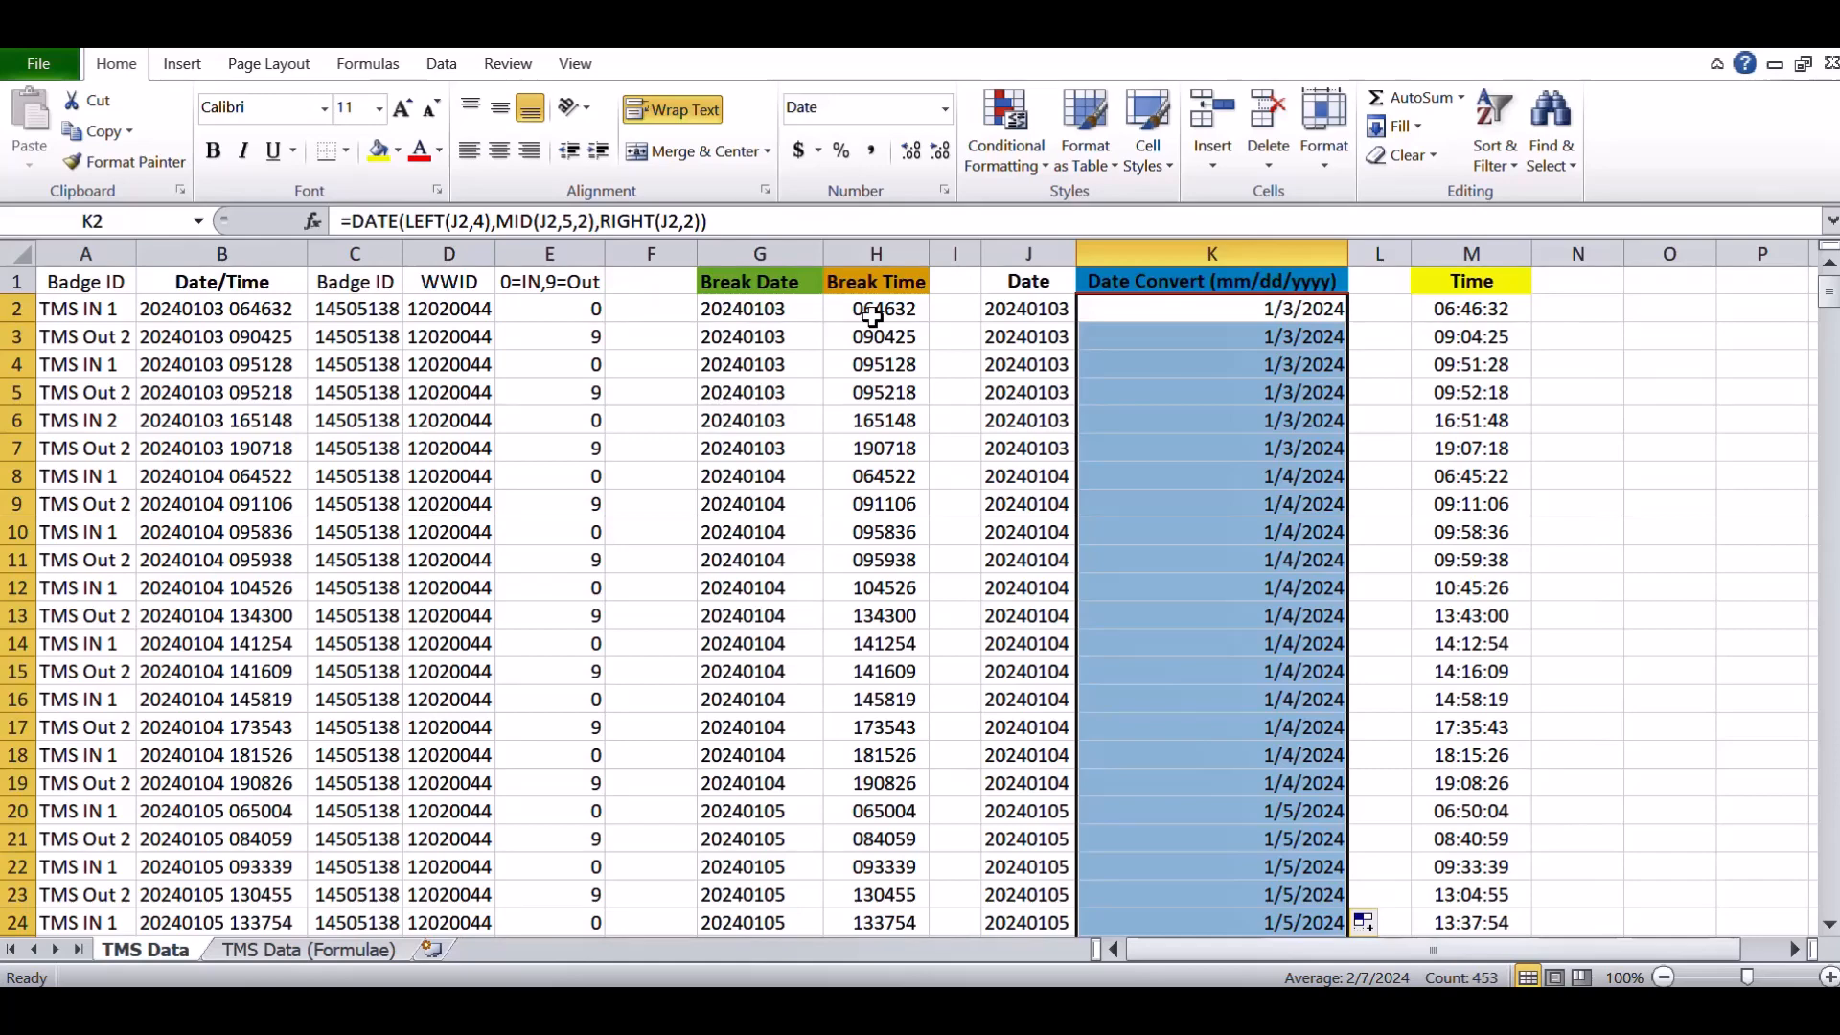
# - Check the Time formula and open the TMS Data (Formulae) sheet to review the formulas used
pyautogui.click(1473, 313)
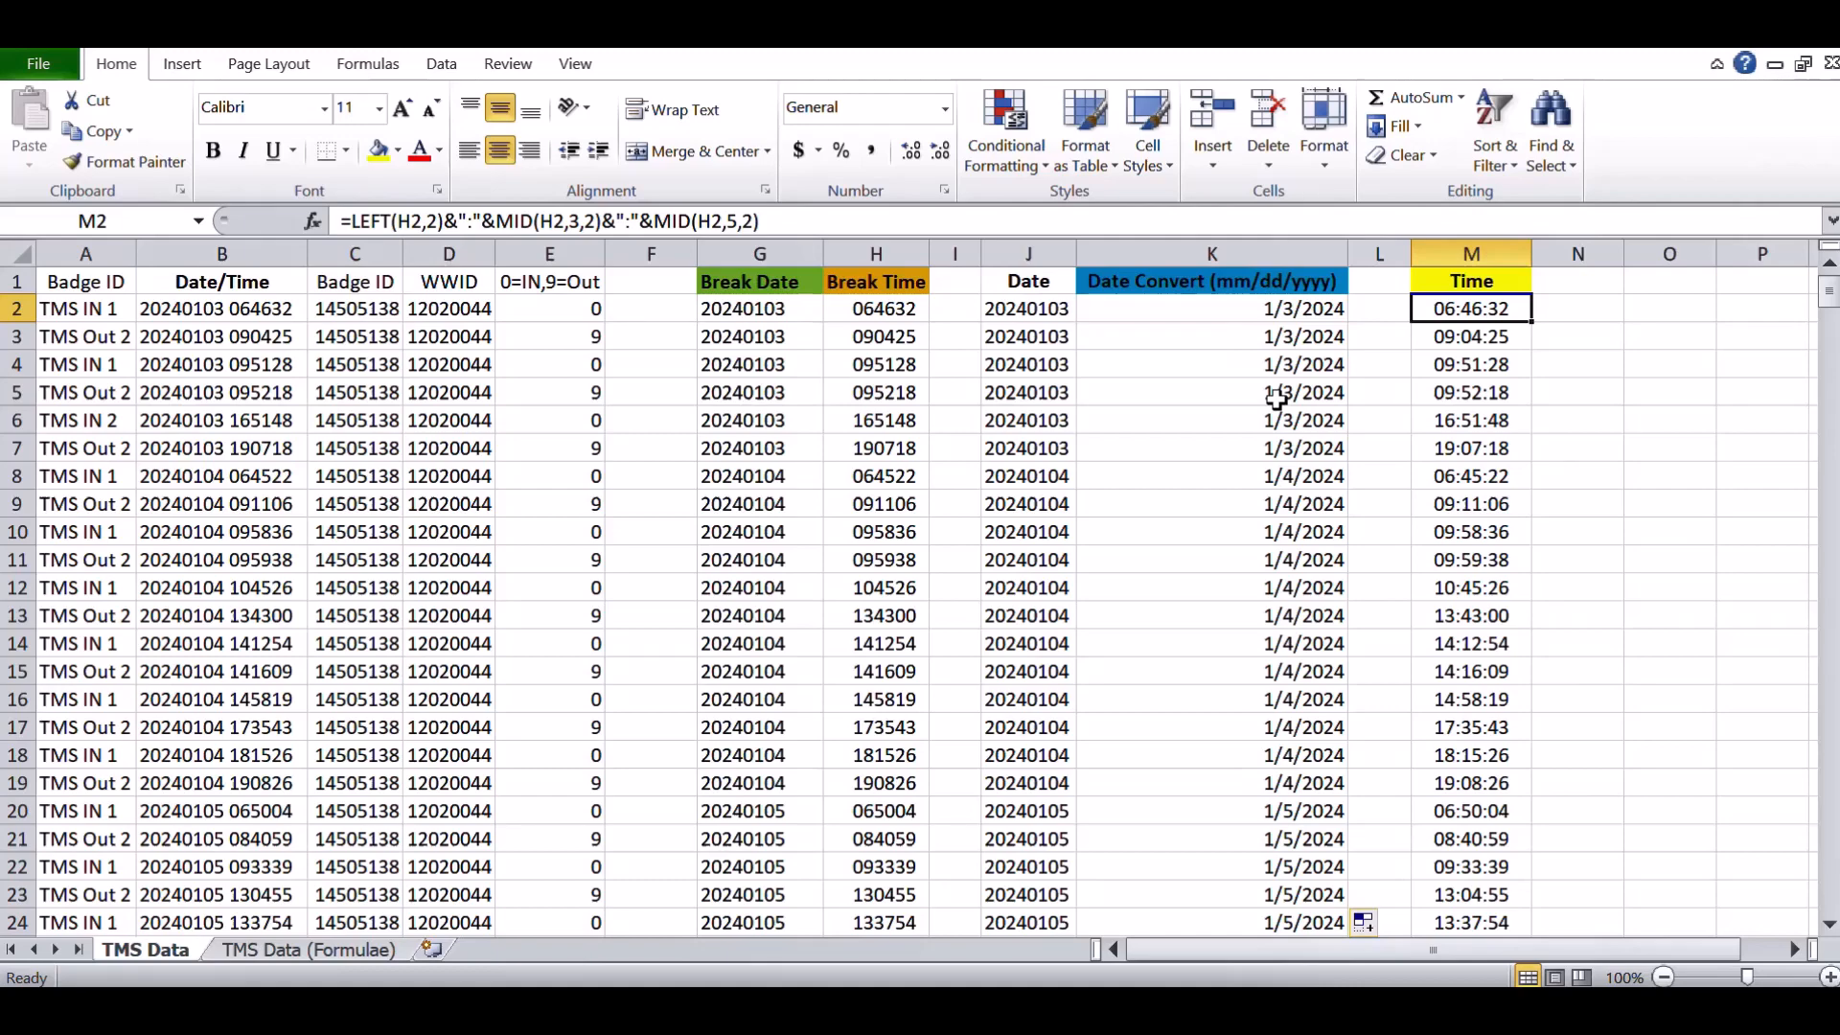
pyautogui.click(302, 947)
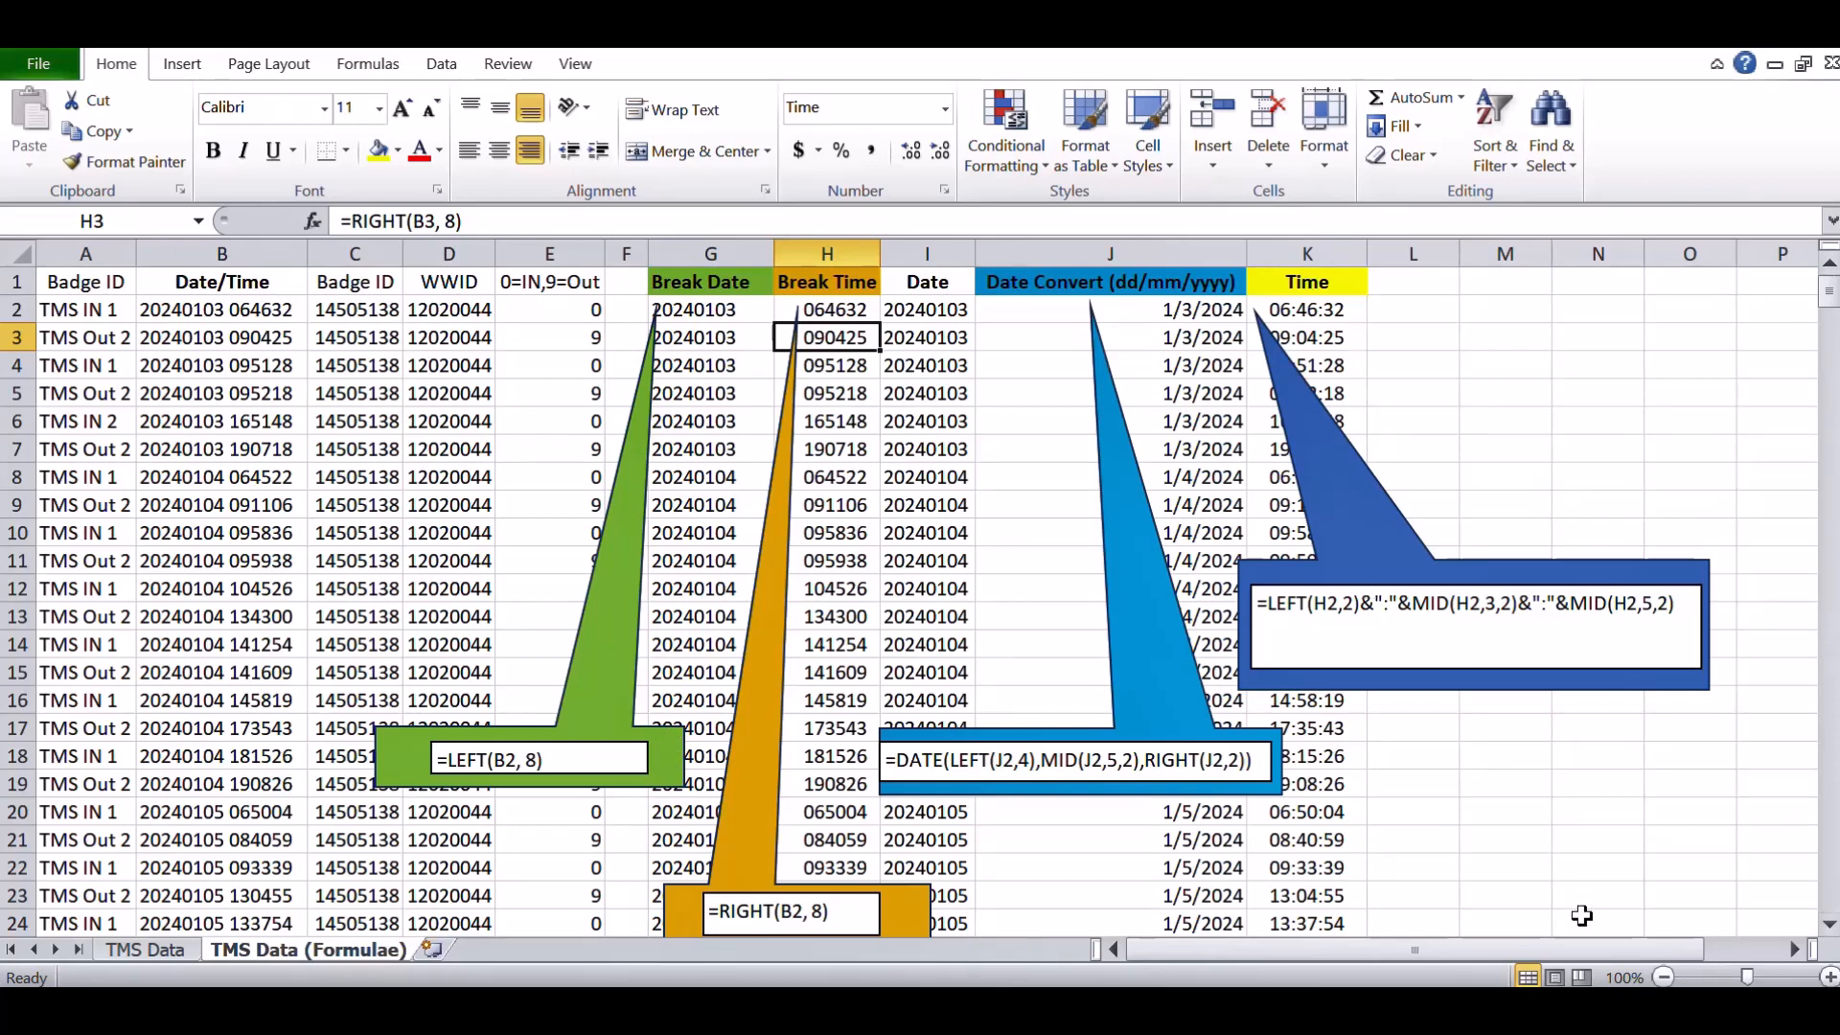
pyautogui.click(1414, 1006)
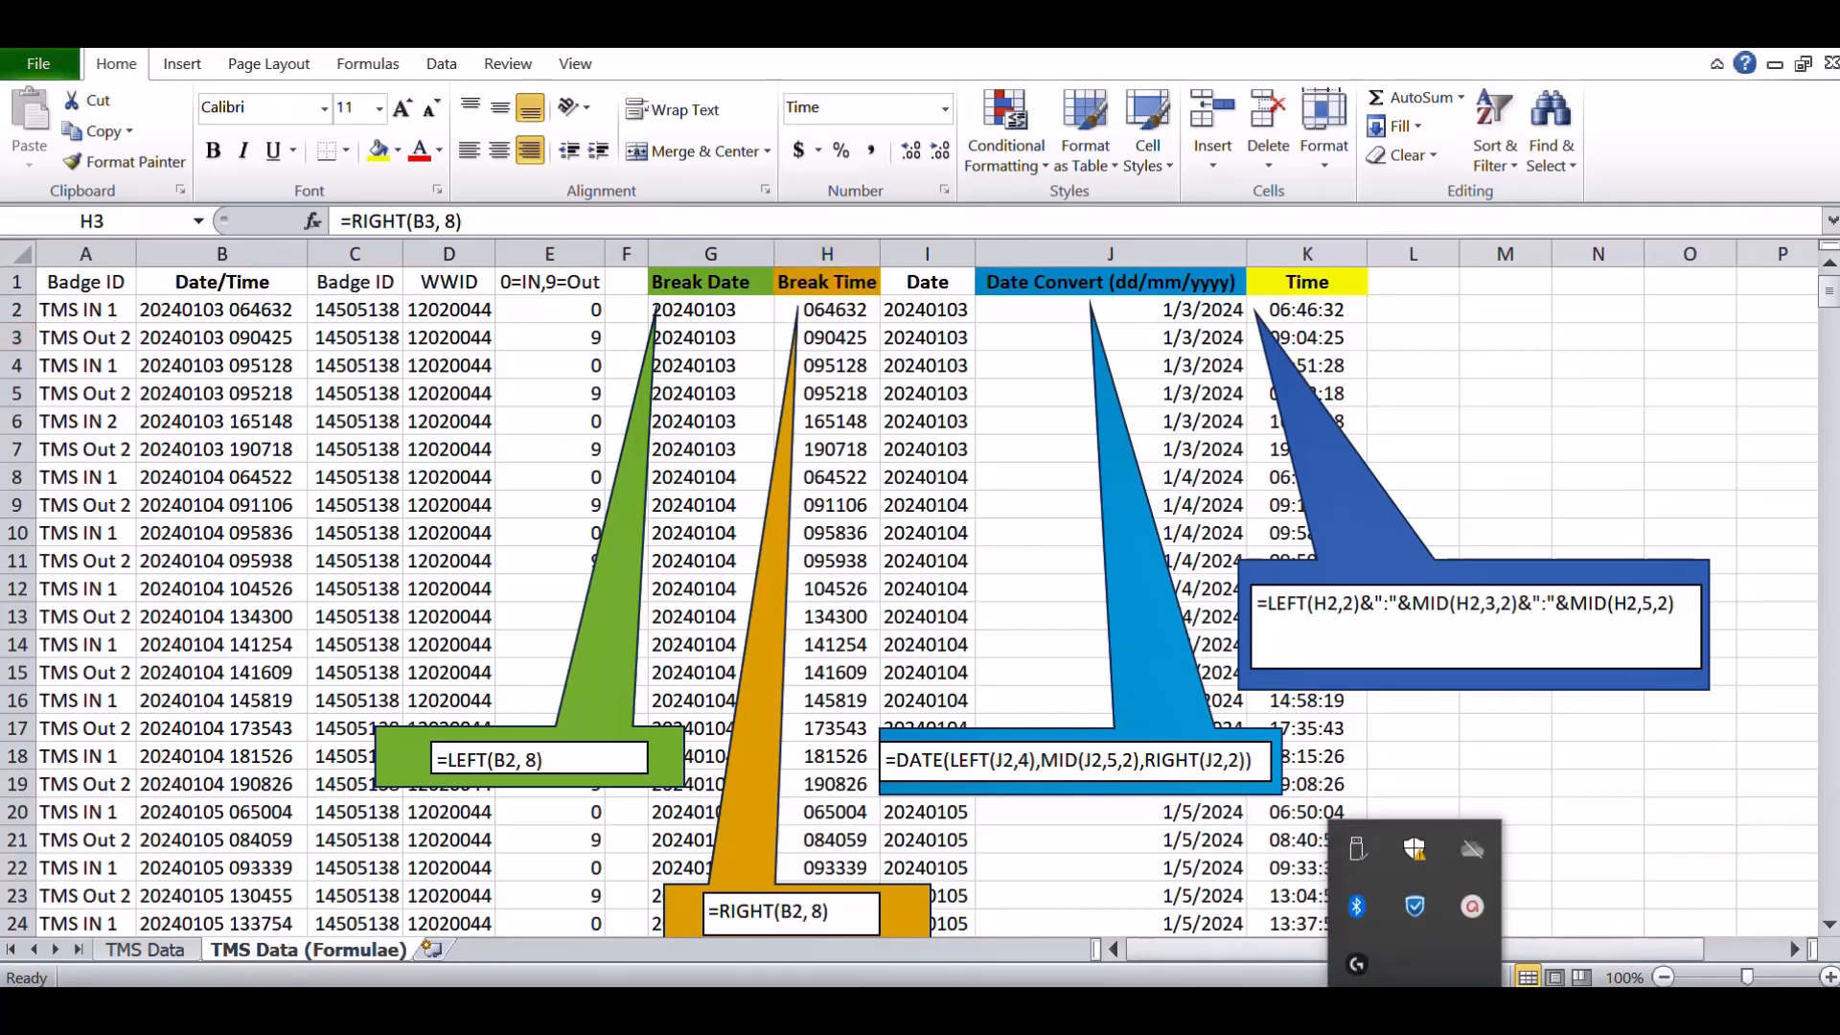
pyautogui.click(1474, 908)
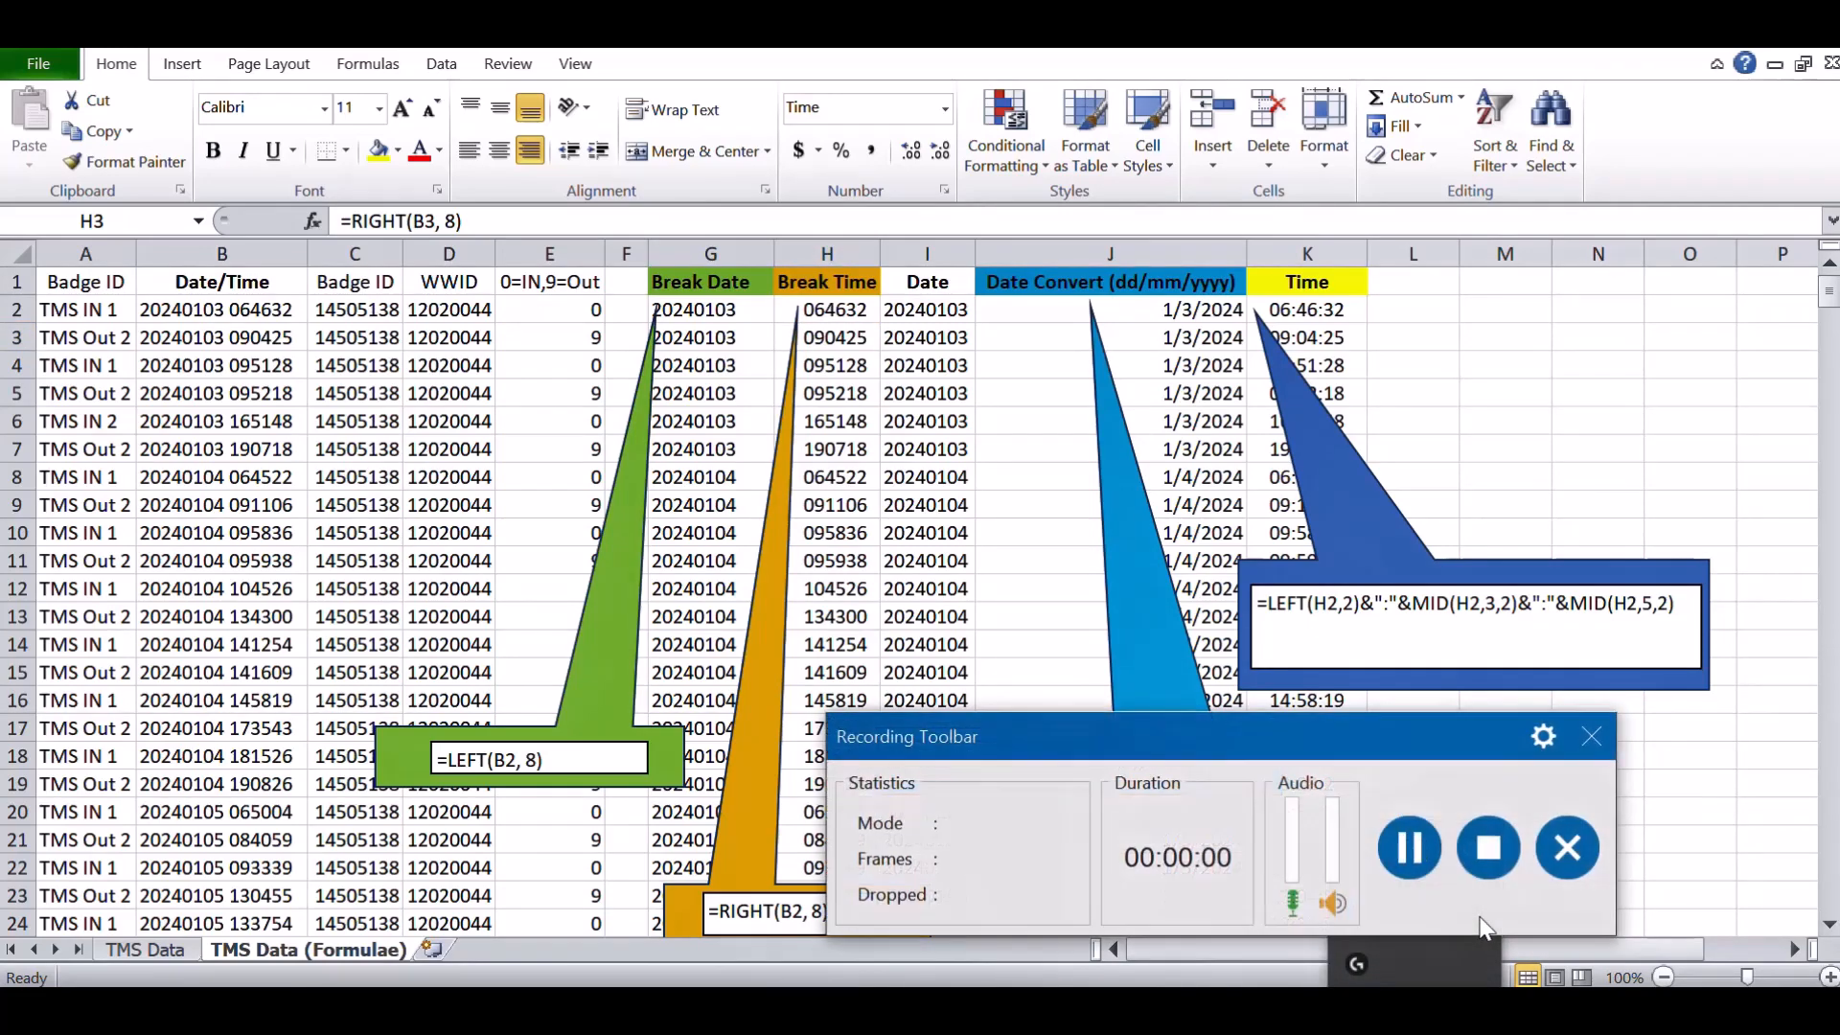